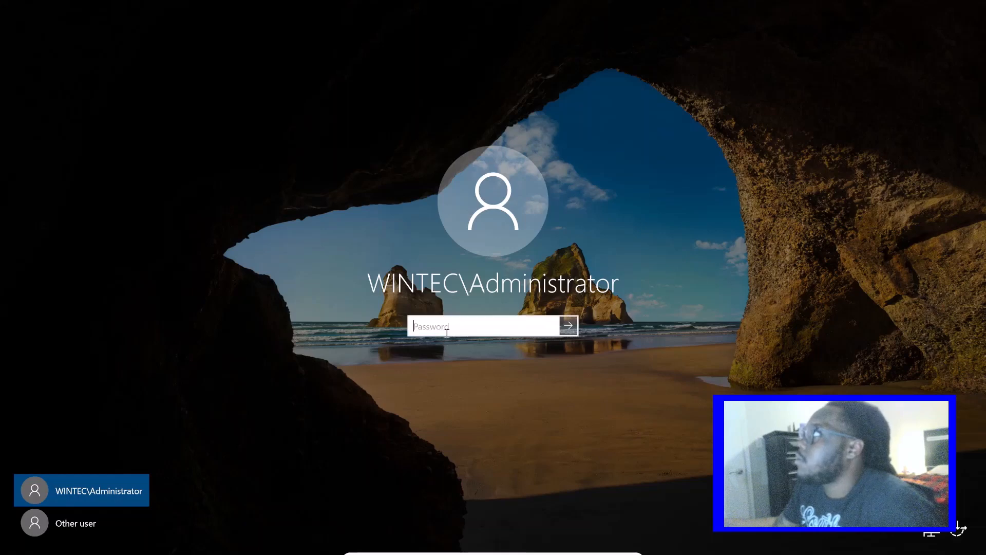
Sign in to the server as WINTEC\Administrator by entering the account password
{"action": "type", "text": "********"}
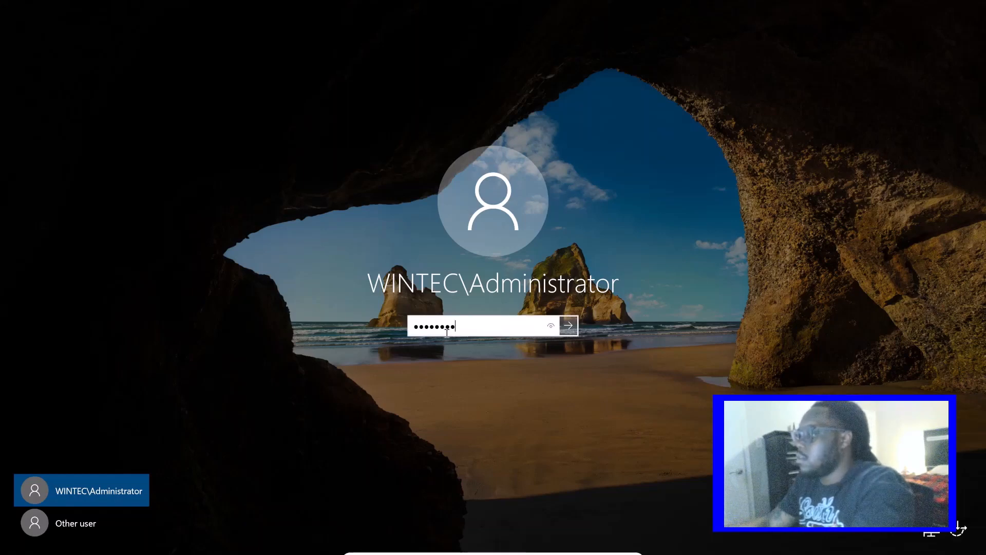
{"action": "key", "text": "Return"}
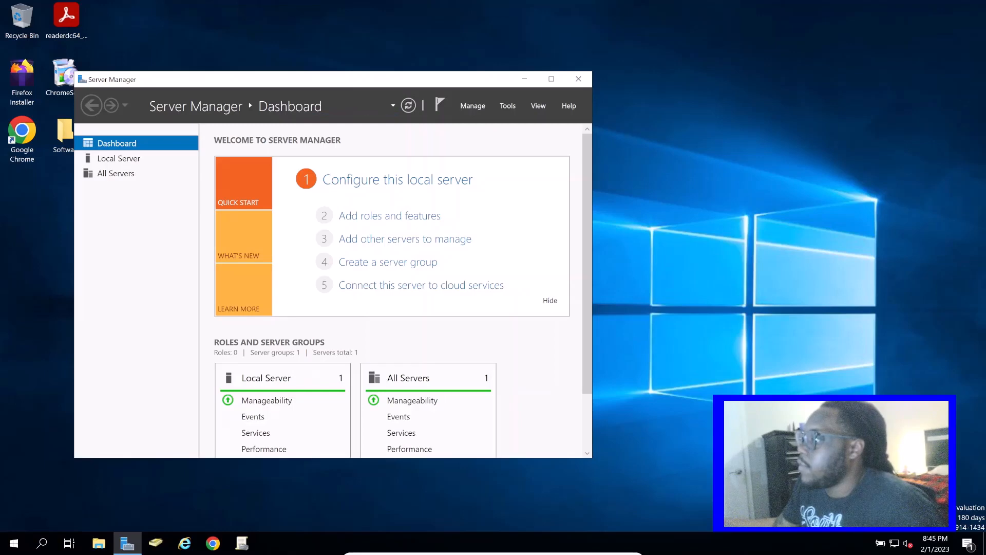
Switch to the WinPC1 virtual machine, get past its lock screen and open the signed-in user's account options
{"action": "key", "text": "alt+Tab"}
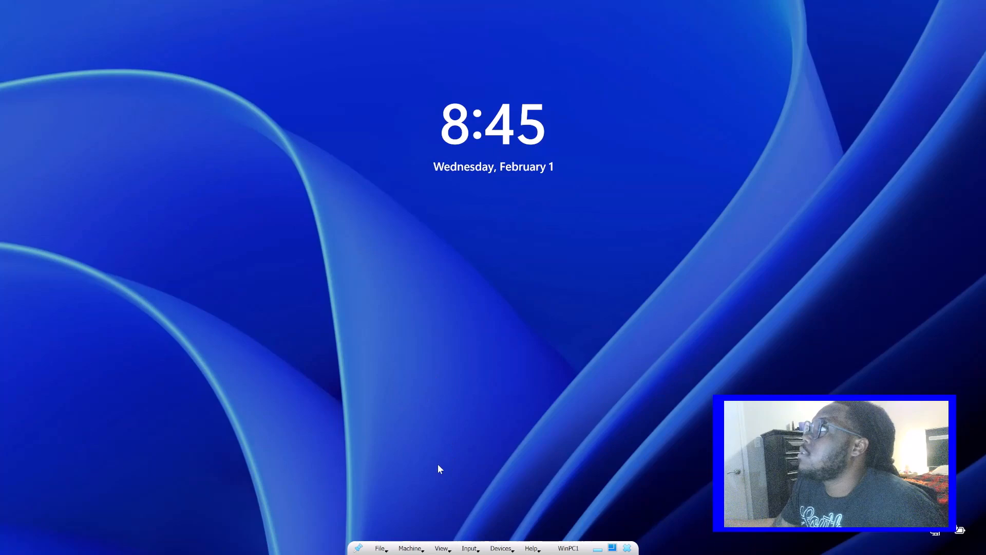
{"action": "left_click_drag", "start_coordinate": [438, 465], "coordinate": [502, 94]}
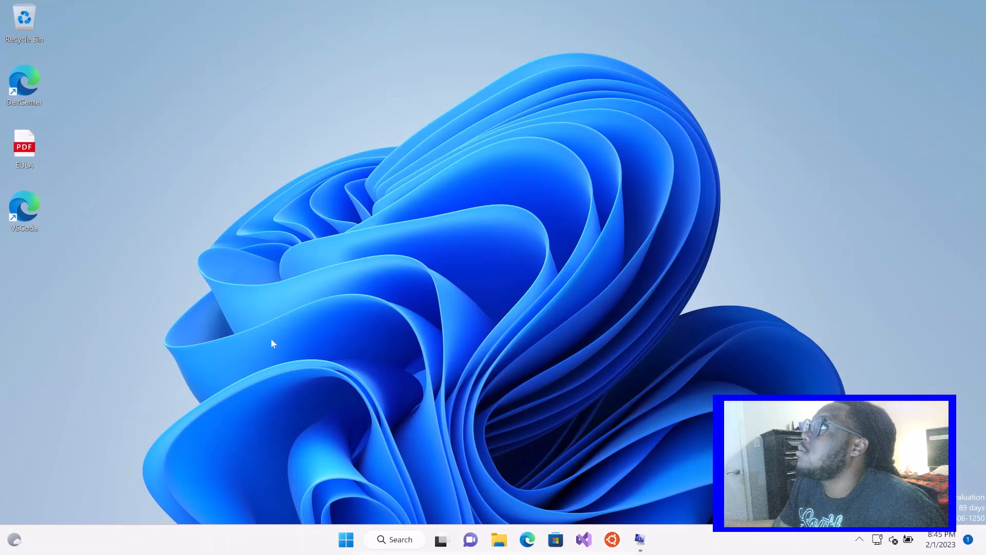
{"action": "left_click", "coordinate": [346, 538]}
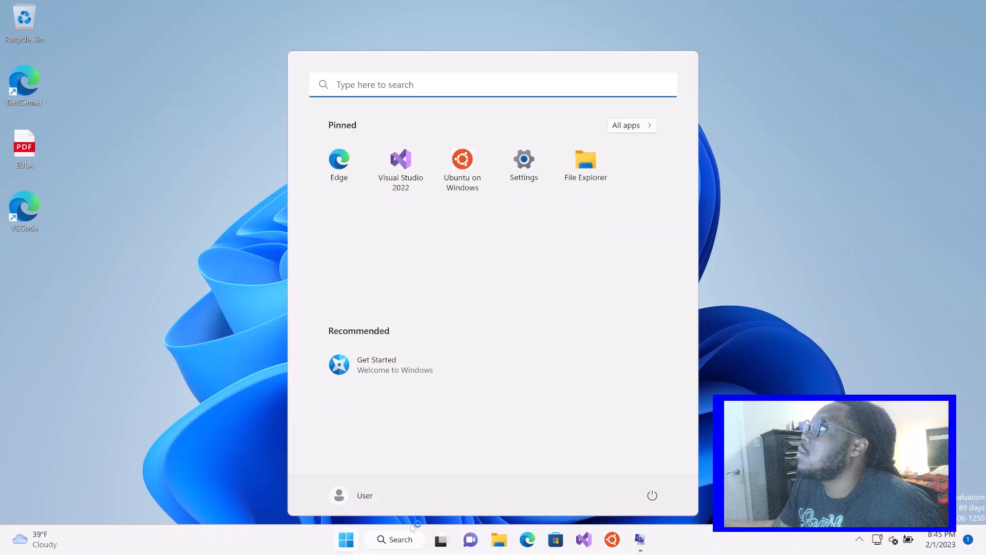
{"action": "left_click", "coordinate": [384, 539]}
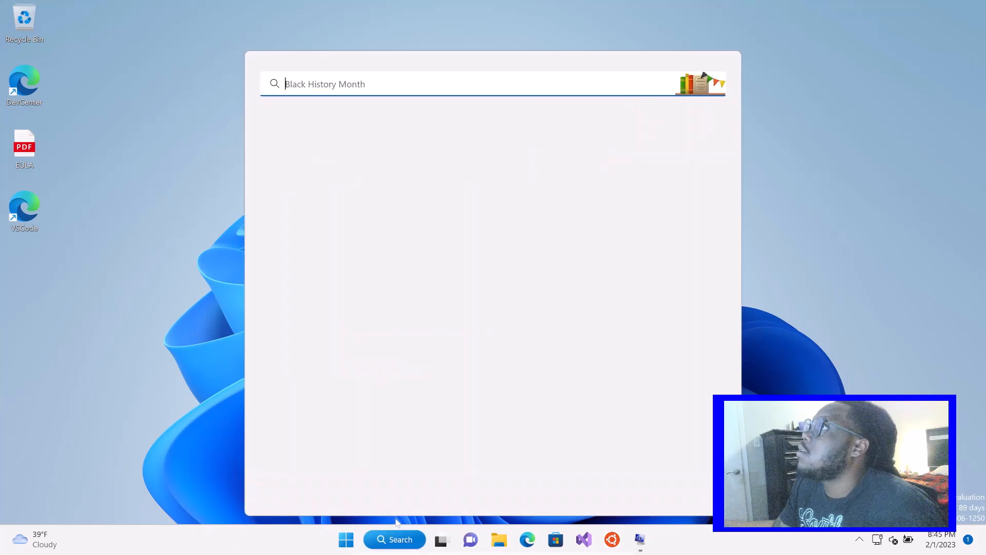
{"action": "left_click", "coordinate": [395, 537]}
{"action": "left_click", "coordinate": [347, 539]}
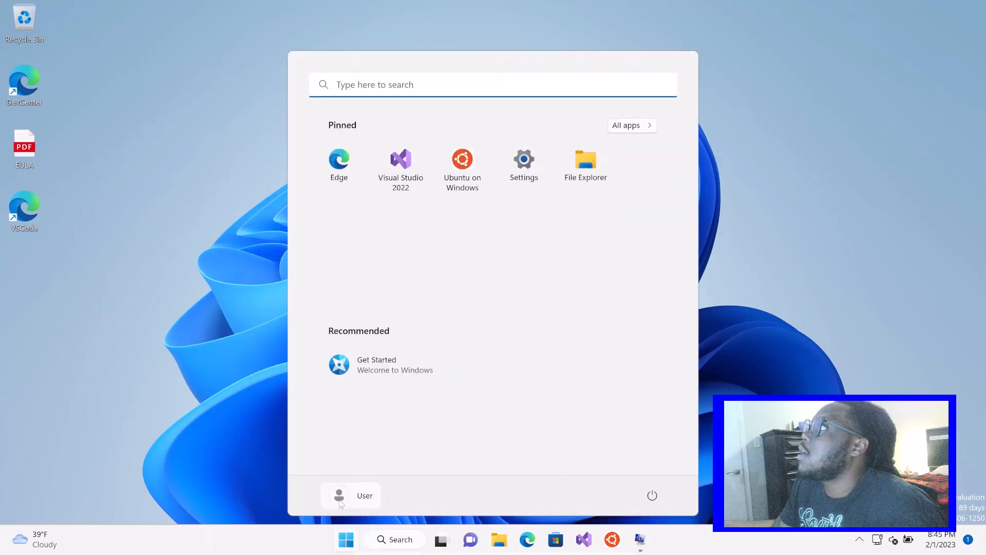
{"action": "left_click", "coordinate": [349, 501]}
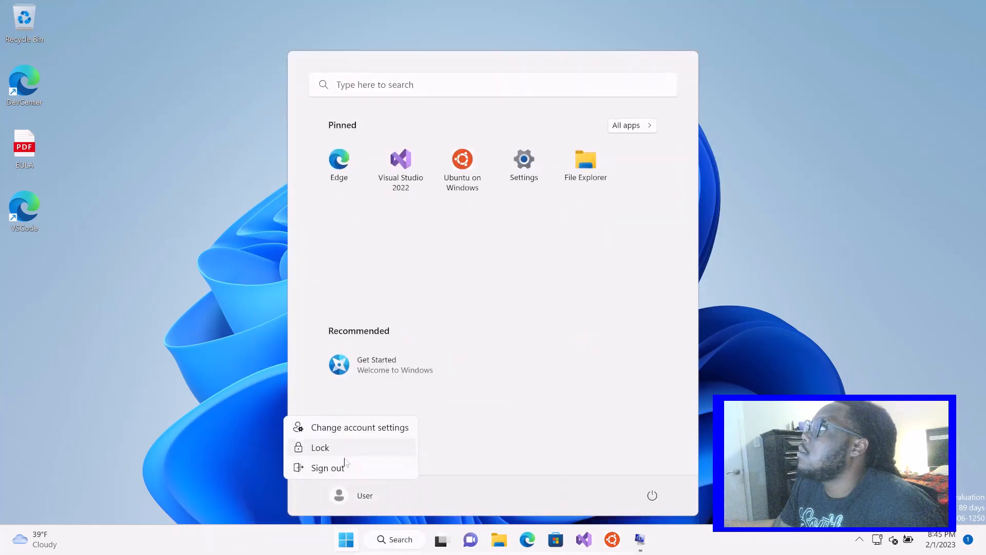
{"action": "left_click", "coordinate": [394, 437]}
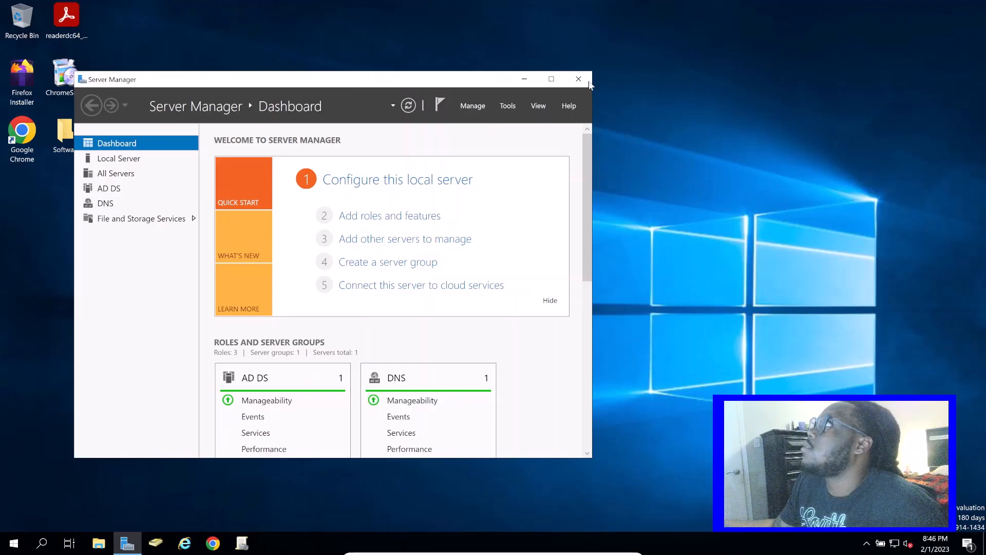
Close Server Manager on the server and look through the existing user accounts in the Users container of Wintec.local
{"action": "left_click", "coordinate": [578, 80]}
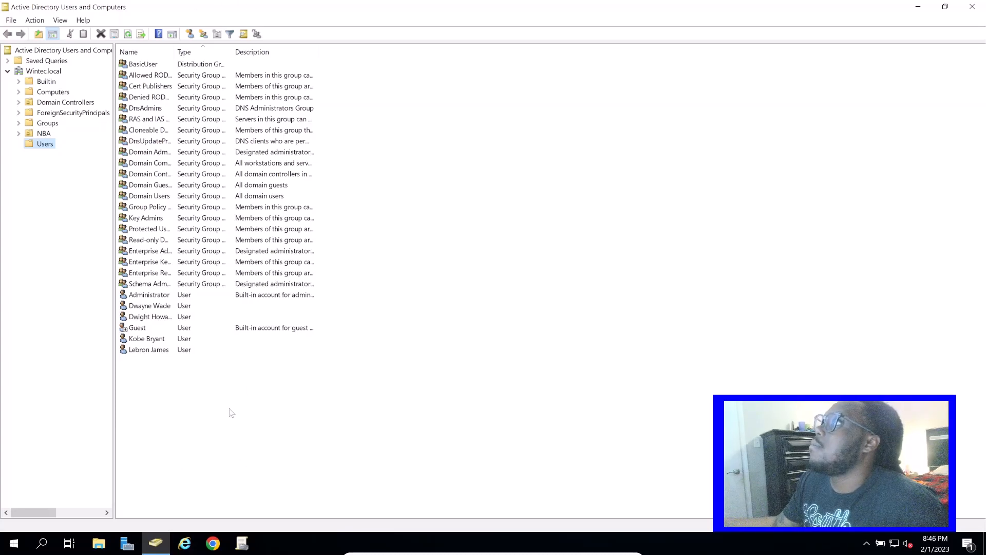
{"action": "left_click", "coordinate": [151, 351]}
{"action": "left_click", "coordinate": [158, 340]}
{"action": "left_click", "coordinate": [161, 317]}
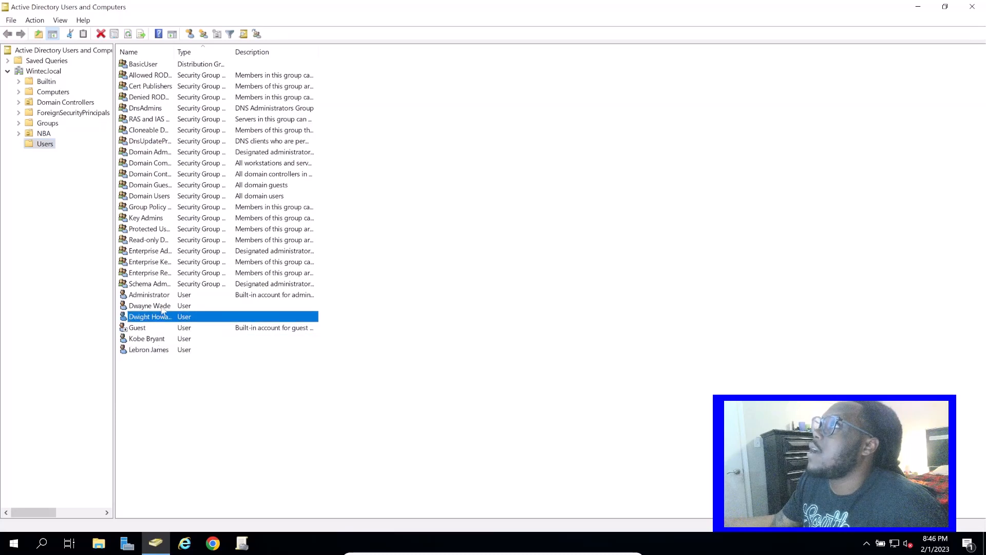
{"action": "left_click", "coordinate": [163, 307]}
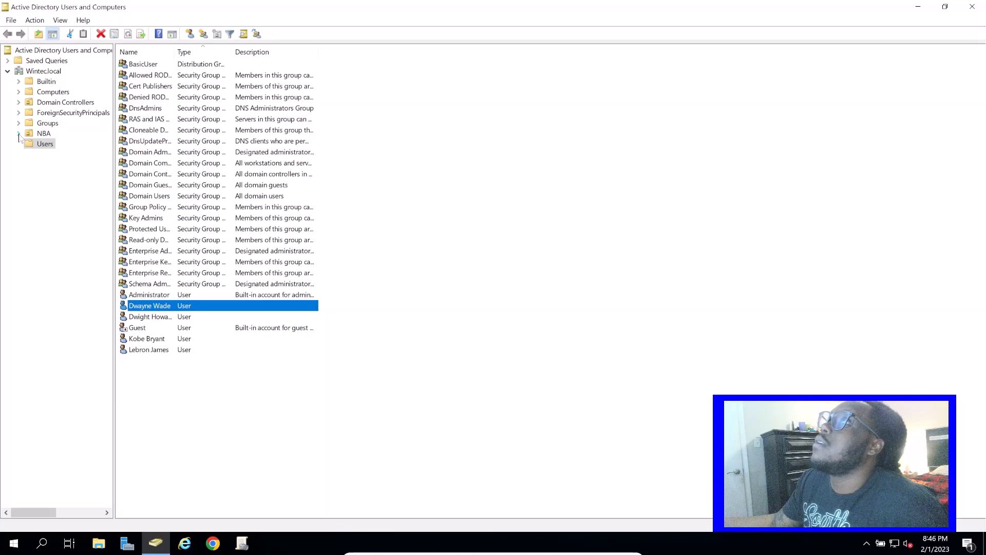
Expand the NBA organizational unit and check the WINPC1 computer in NBAComputers
{"action": "left_click", "coordinate": [22, 139]}
{"action": "left_click", "coordinate": [18, 133]}
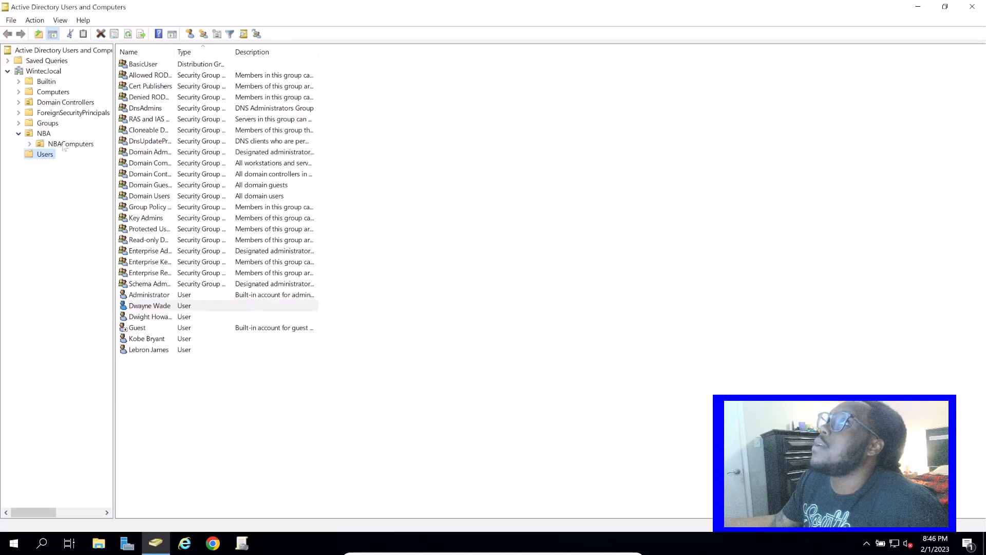
{"action": "left_click", "coordinate": [66, 144]}
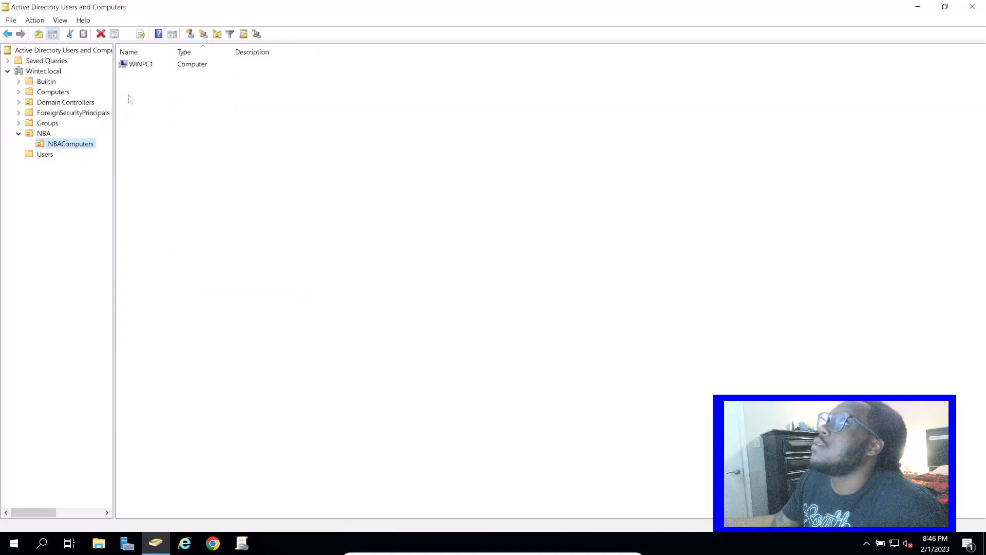
{"action": "left_click", "coordinate": [150, 65]}
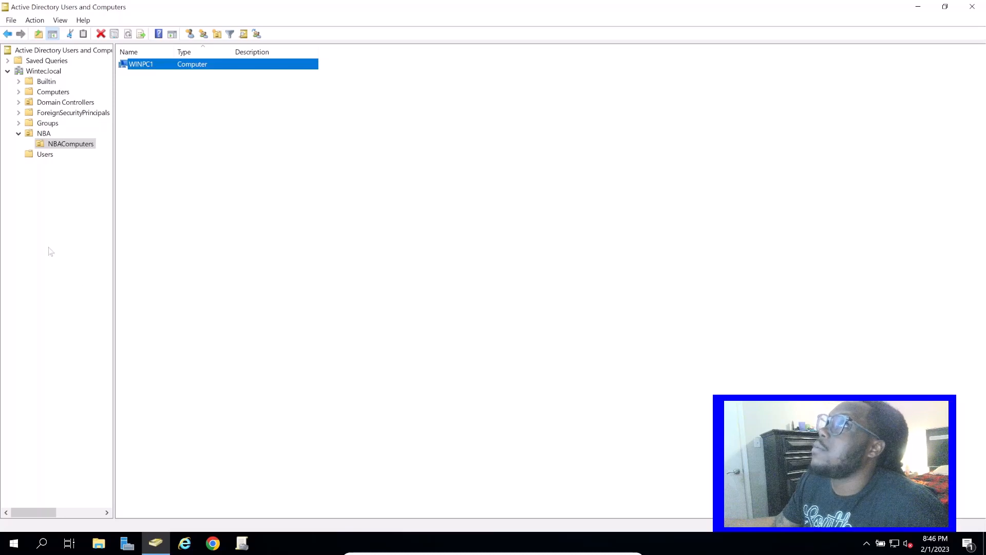
Start a new User object in the Users container of Wintec.local
{"action": "left_click", "coordinate": [41, 155]}
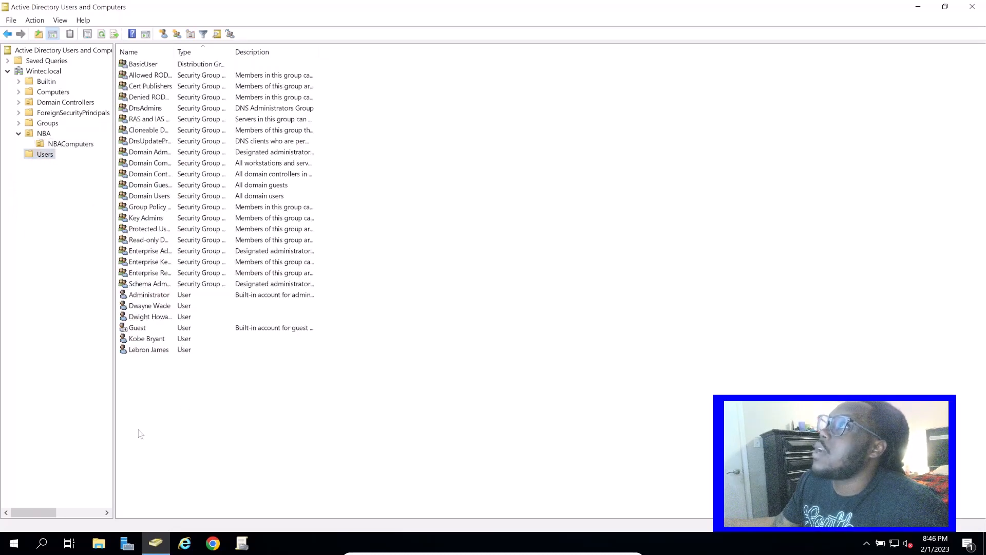
{"action": "left_click", "coordinate": [46, 156]}
{"action": "right_click", "coordinate": [363, 301]}
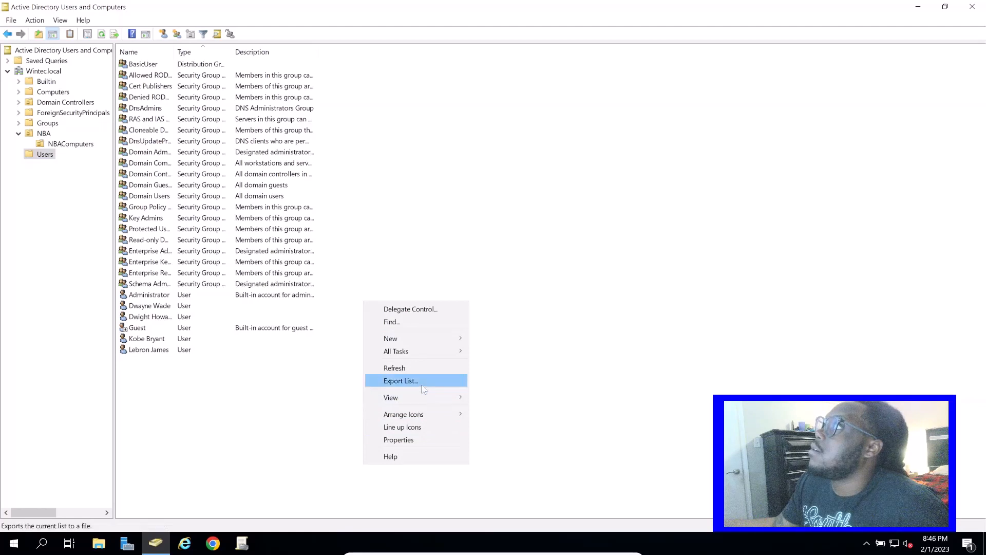
{"action": "left_click", "coordinate": [431, 344]}
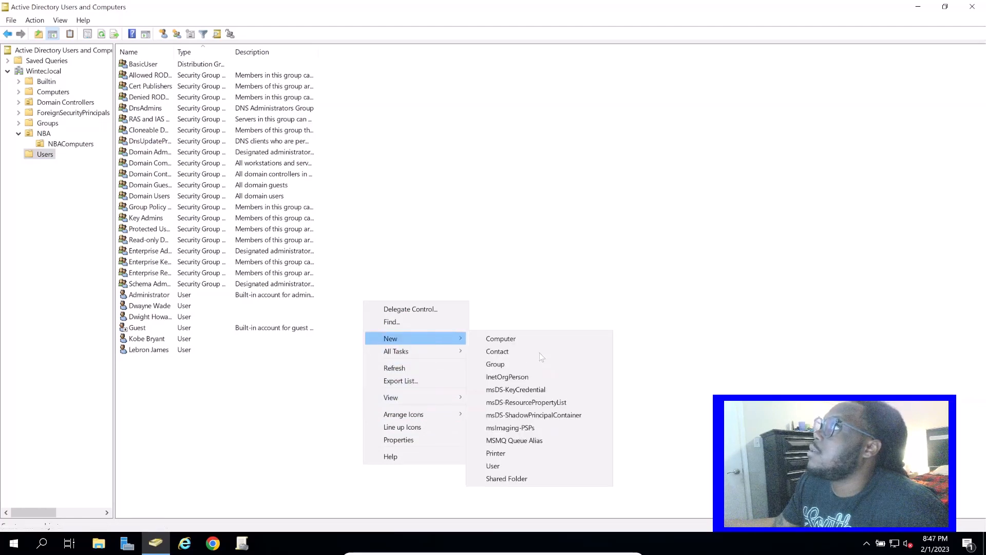
{"action": "left_click", "coordinate": [521, 465]}
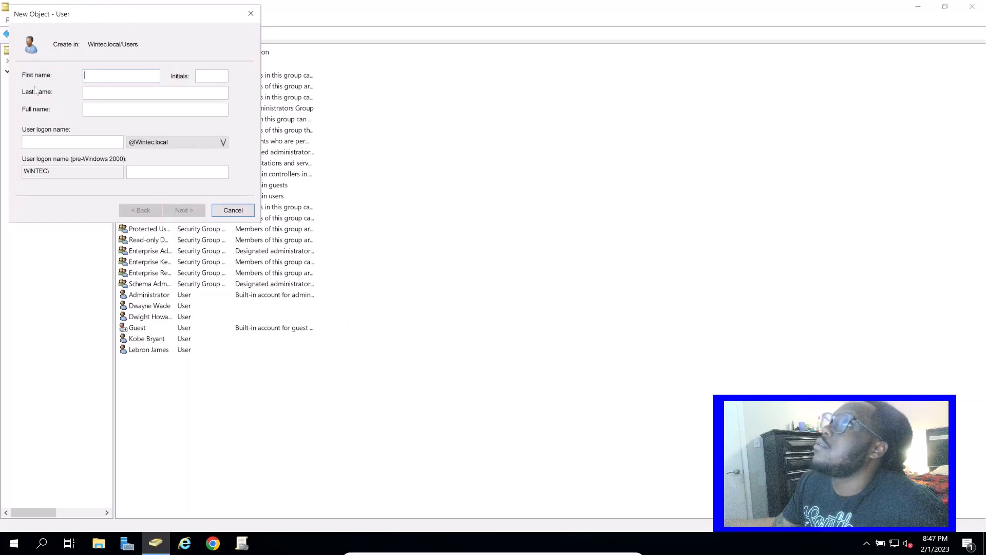
{"action": "left_click_drag", "start_coordinate": [69, 20], "coordinate": [191, 139]}
{"action": "left_click", "coordinate": [224, 193]}
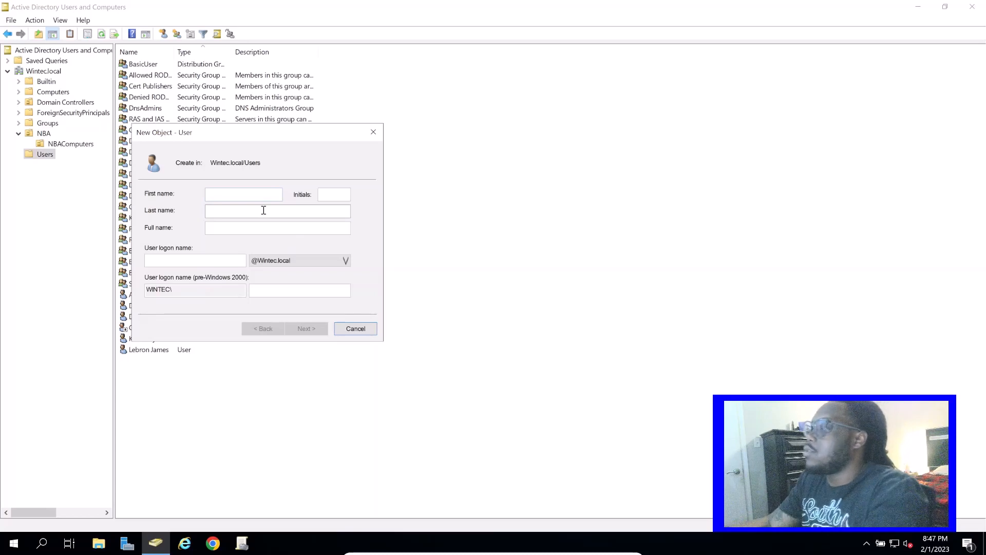
{"action": "type", "text": "Mike"}
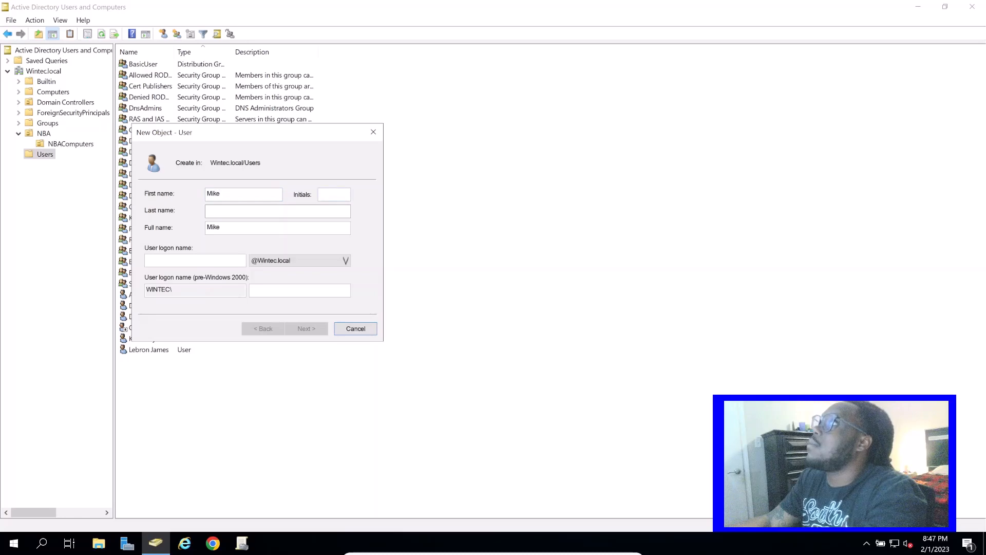
{"action": "left_click", "coordinate": [224, 211]}
{"action": "type", "text": "Jordaa"}
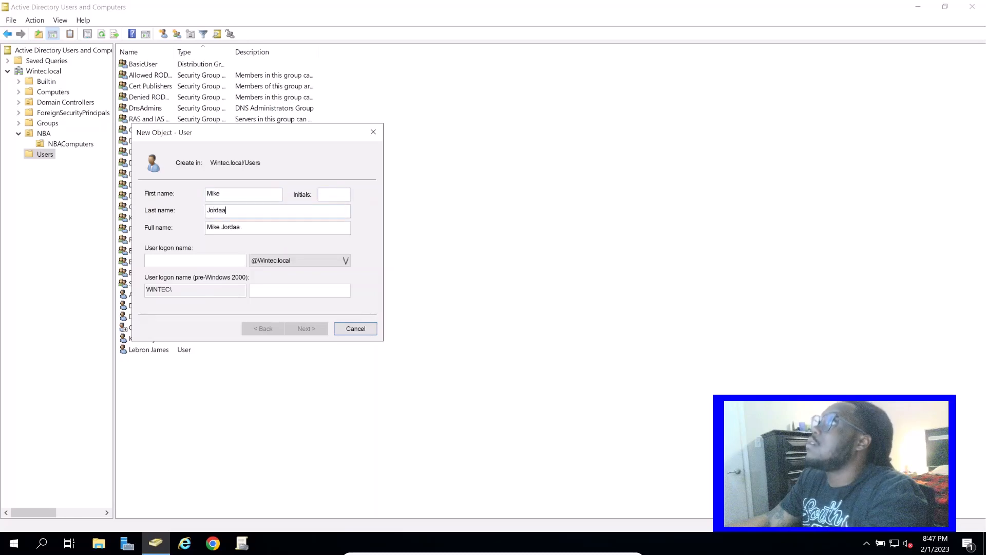
{"action": "key", "text": "BackSpace"}
{"action": "type", "text": "n"}
{"action": "key", "text": "Tab"}
{"action": "key", "text": "Tab"}
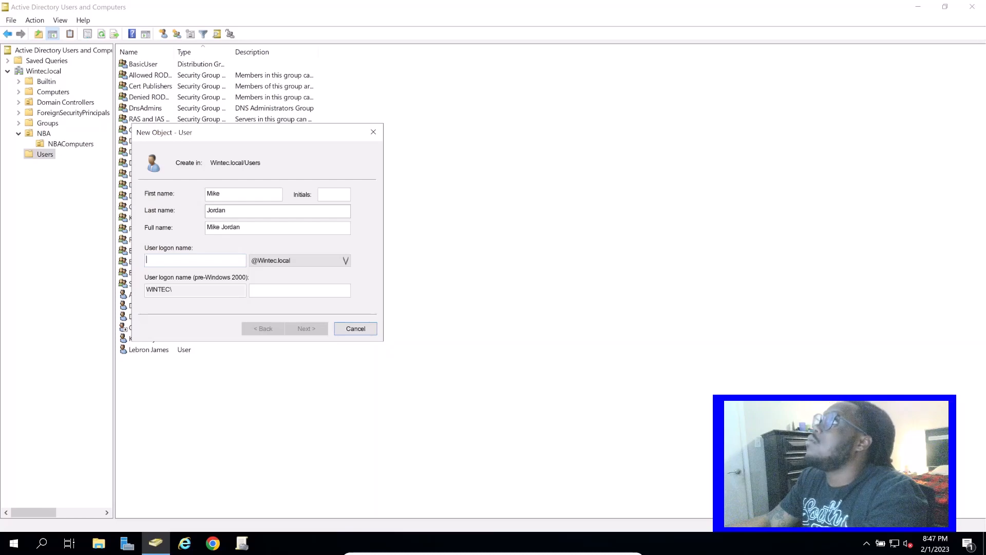
{"action": "type", "text": "M"}
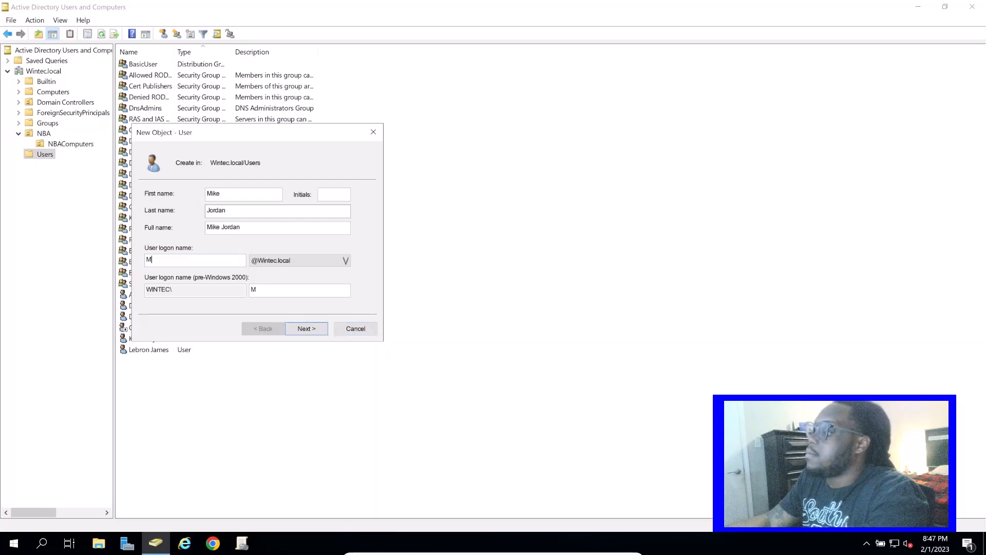
{"action": "type", "text": "jordan"}
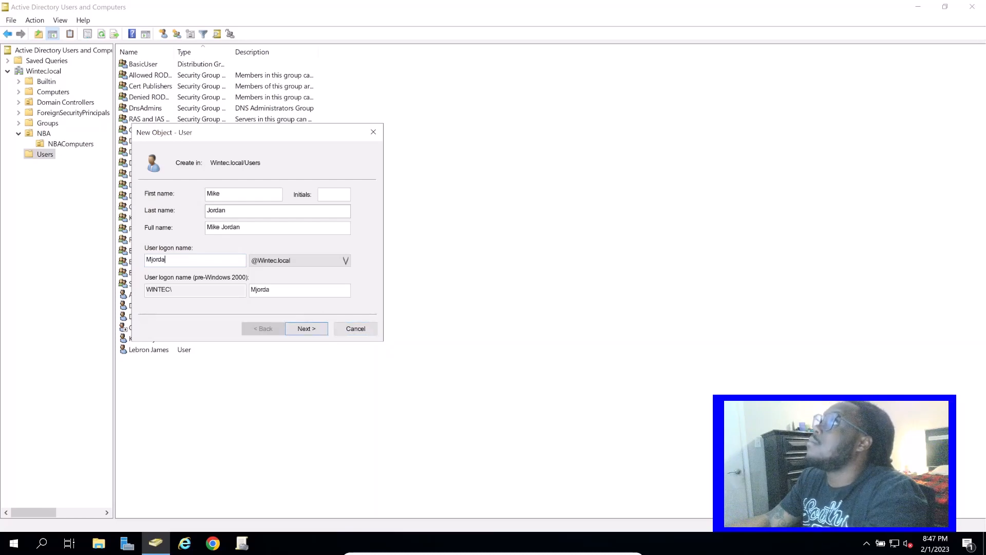
{"action": "left_click", "coordinate": [305, 328]}
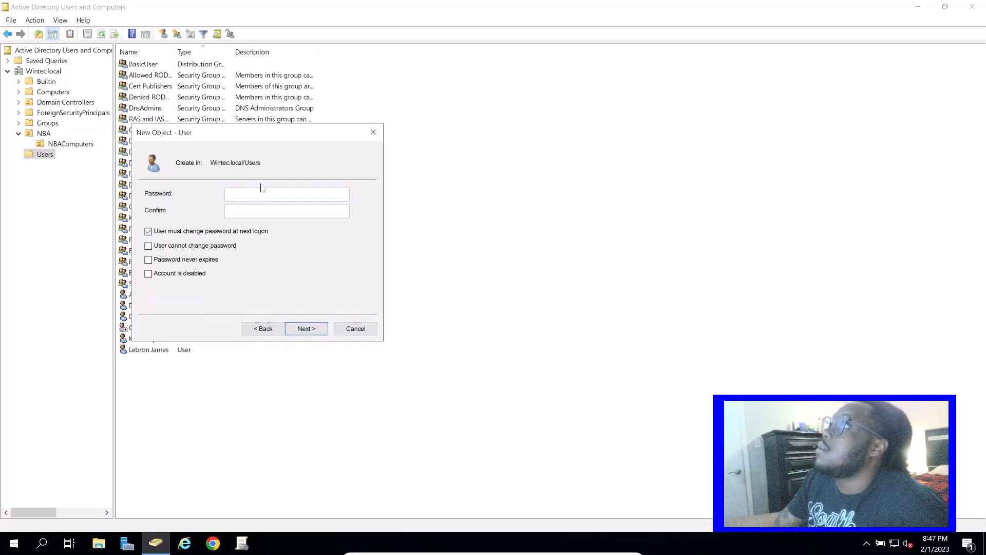
Enter and confirm the account password without requiring a password change at next logon, and finish creating the user
{"action": "type", "text": "••"}
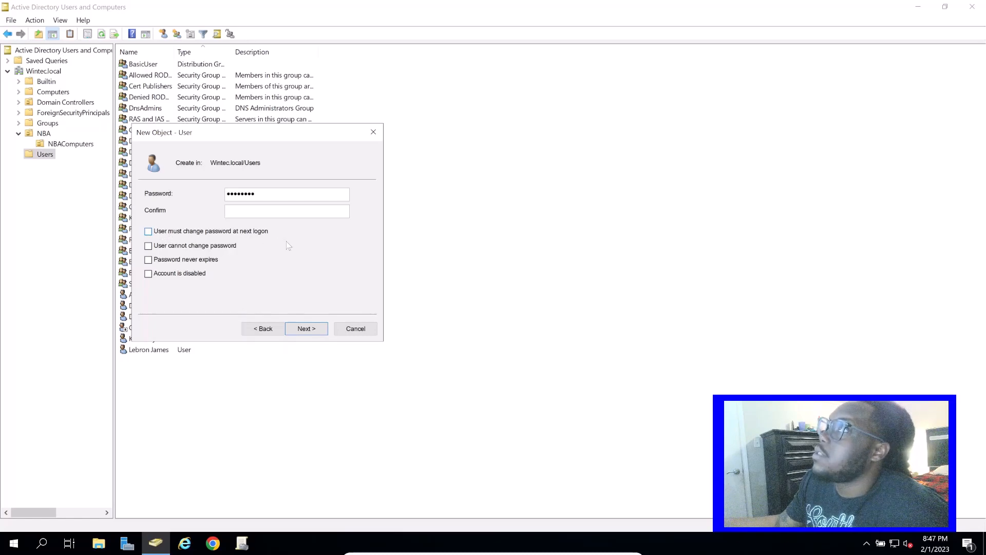
{"action": "left_click", "coordinate": [271, 212]}
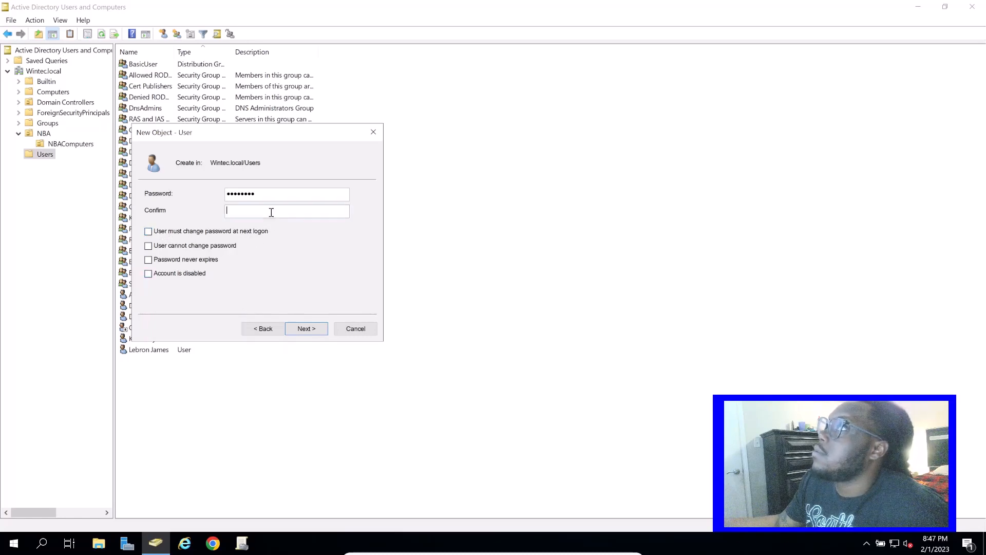
{"action": "type", "text": "•••••"}
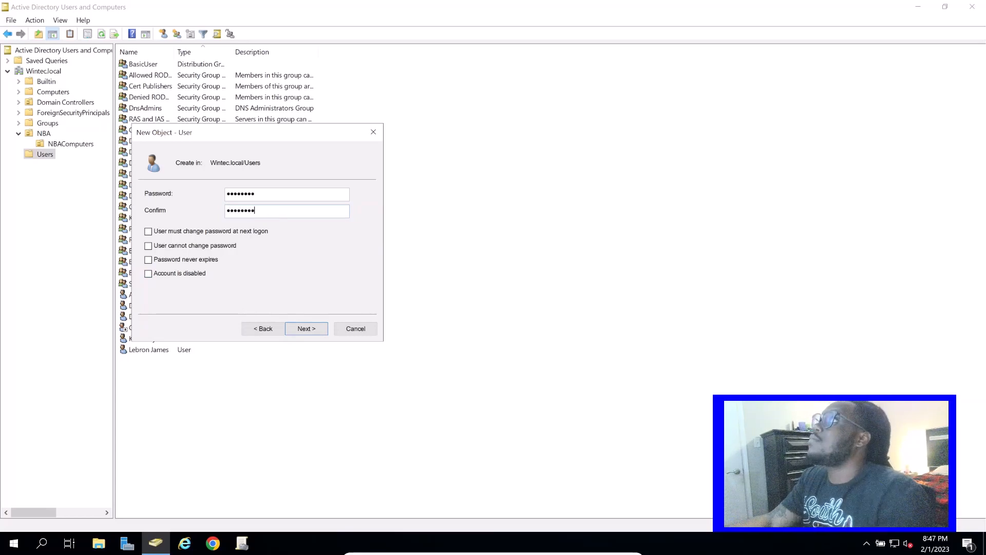
{"action": "left_click", "coordinate": [322, 334]}
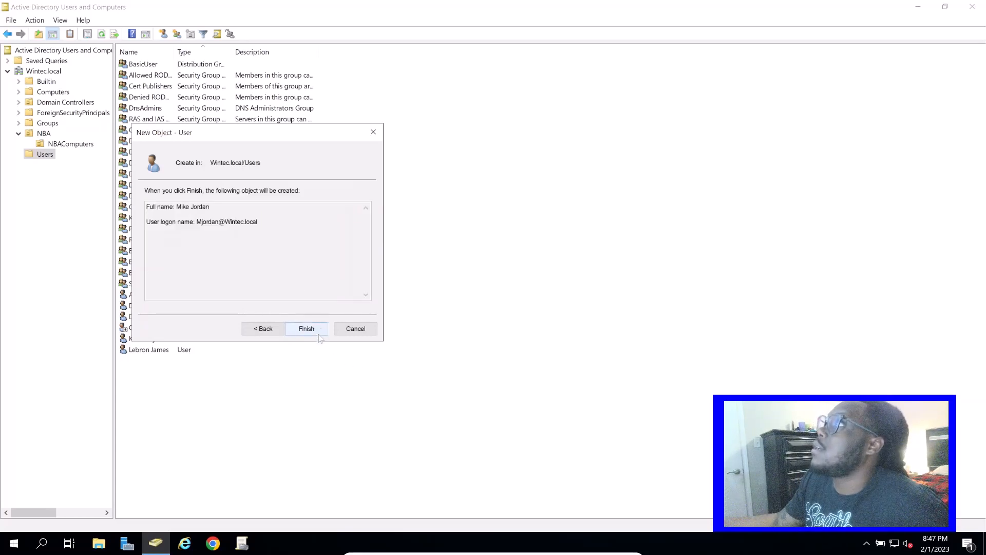
{"action": "key", "text": "Return"}
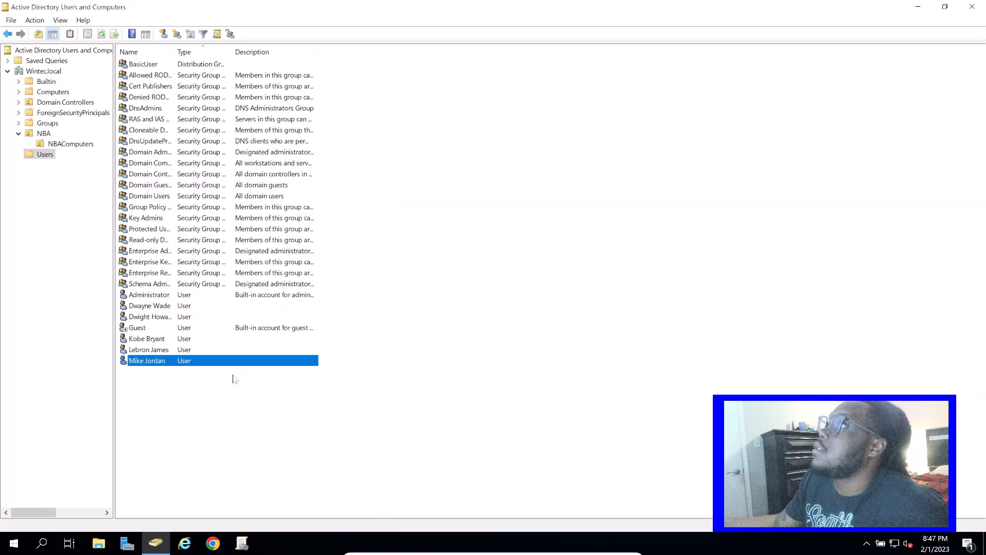
Review the new user's properties and look through the other user accounts in the Users container
{"action": "double_click", "coordinate": [164, 362]}
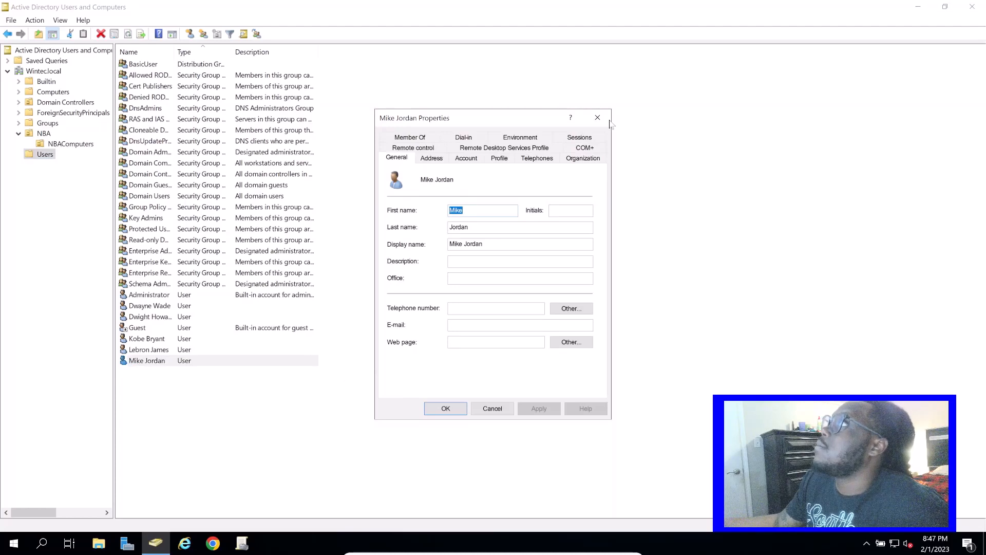
{"action": "left_click", "coordinate": [597, 117]}
{"action": "left_click", "coordinate": [171, 351]}
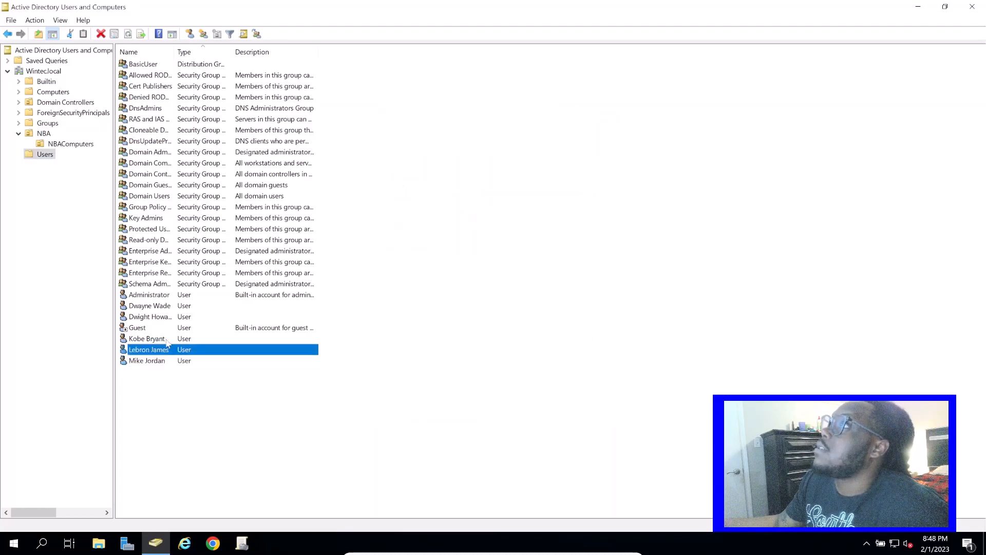
{"action": "left_click", "coordinate": [170, 340]}
{"action": "left_click", "coordinate": [169, 319]}
{"action": "left_click", "coordinate": [167, 307]}
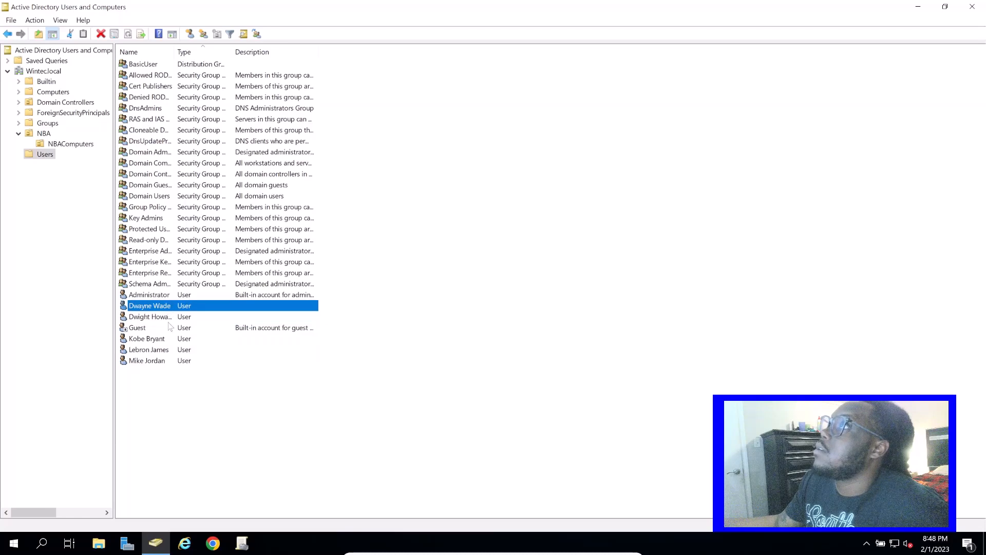
{"action": "left_click", "coordinate": [168, 319]}
{"action": "left_click", "coordinate": [165, 330]}
{"action": "left_click", "coordinate": [165, 339]}
{"action": "left_click", "coordinate": [162, 351]}
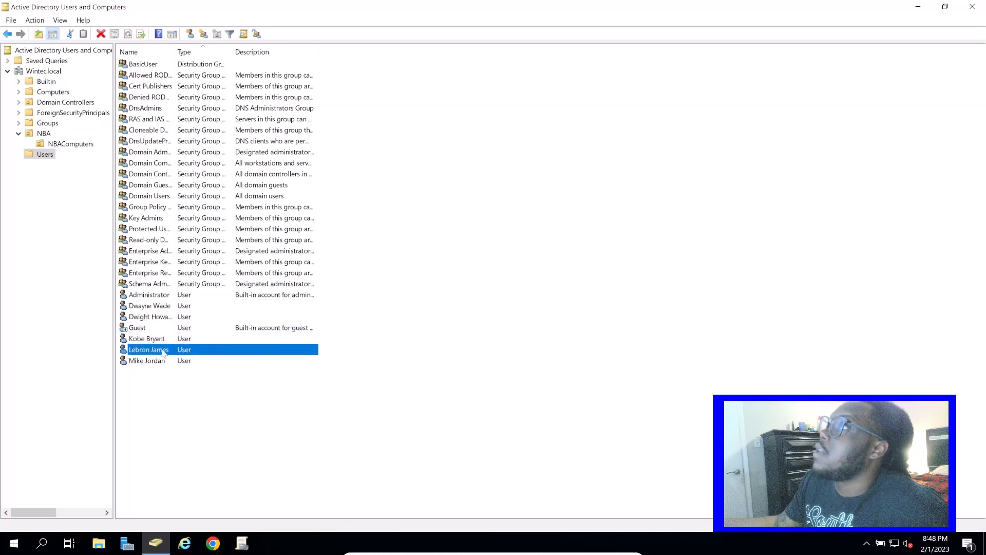
Look over the user accounts in the Users container and the WINPC1 computer in the NBAComputers organizational unit
{"action": "left_click", "coordinate": [163, 363]}
{"action": "left_click", "coordinate": [164, 352]}
{"action": "left_click", "coordinate": [168, 338]}
{"action": "left_click", "coordinate": [171, 329]}
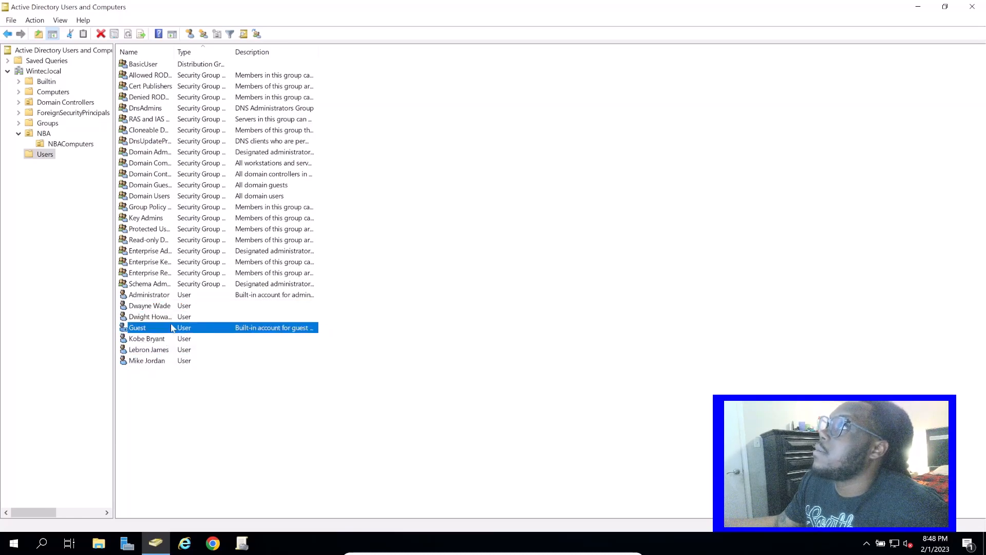
{"action": "left_click", "coordinate": [172, 319]}
{"action": "left_click", "coordinate": [173, 307]}
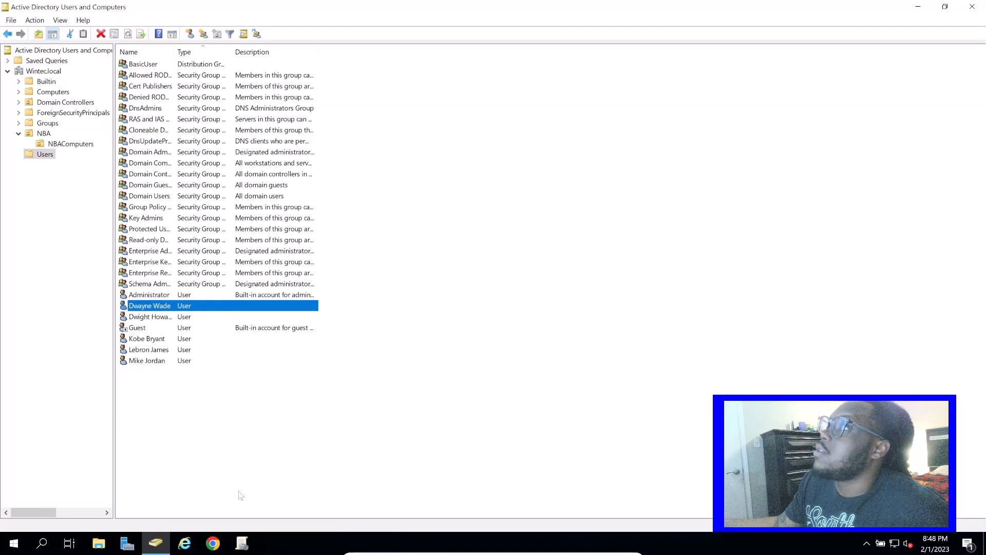
{"action": "left_click", "coordinate": [160, 366]}
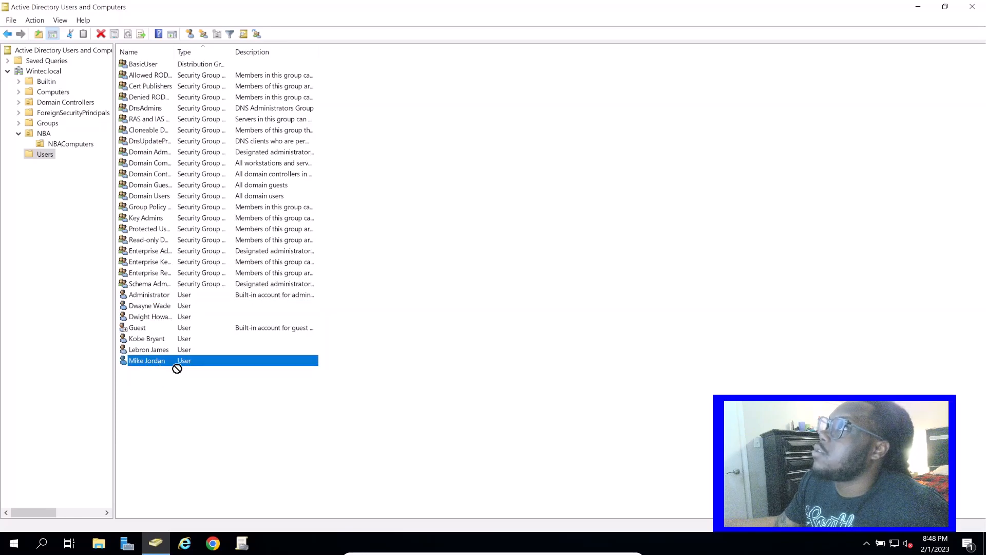
{"action": "left_click", "coordinate": [176, 368]}
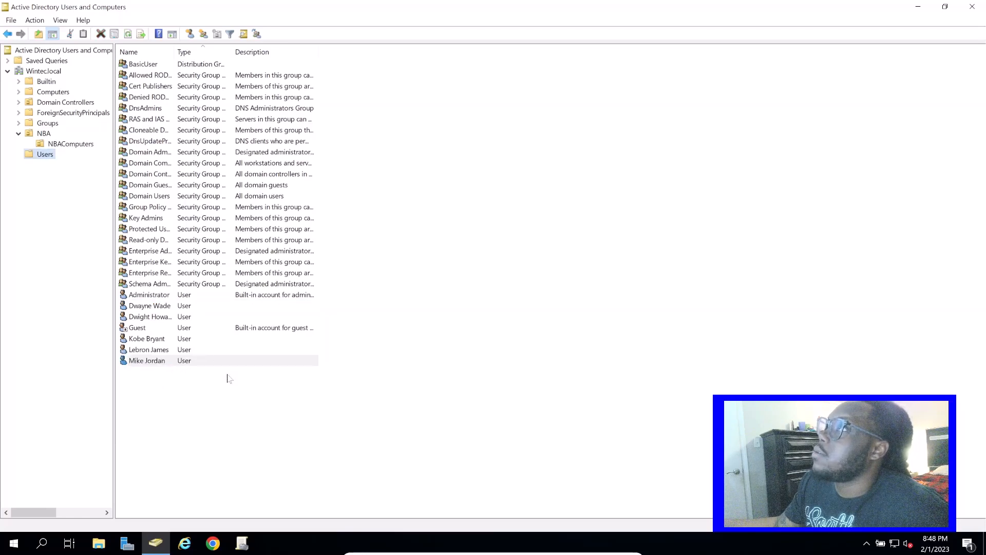
{"action": "left_click", "coordinate": [63, 143]}
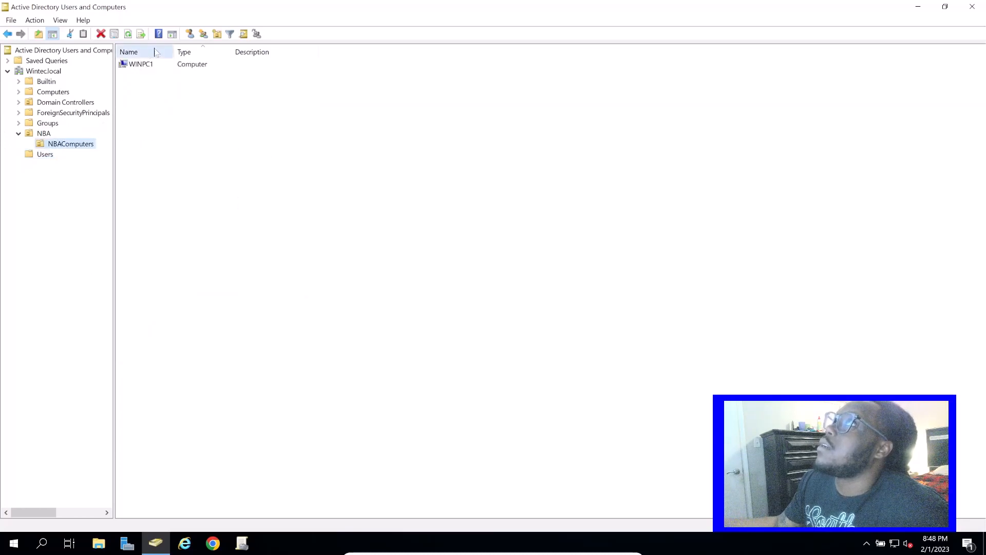
{"action": "left_click", "coordinate": [144, 65]}
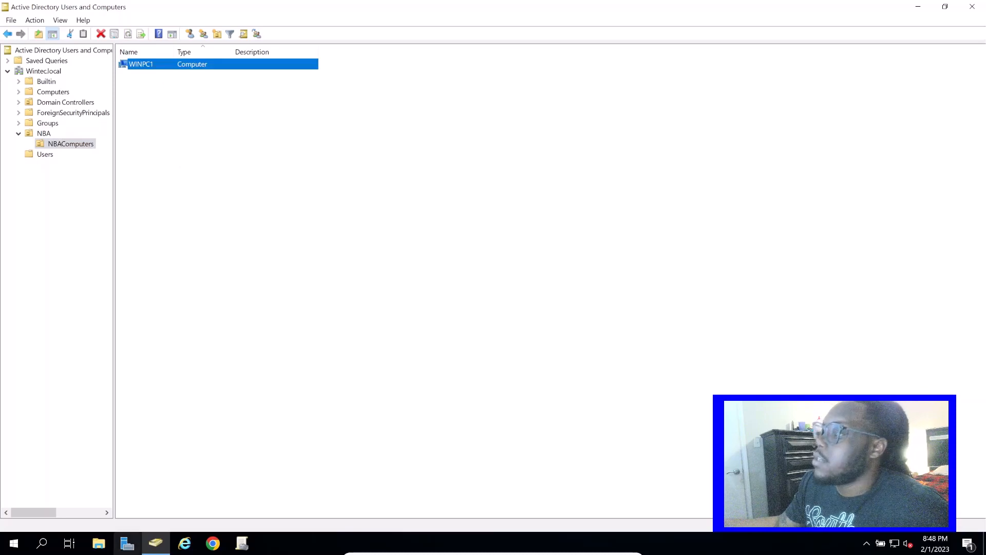
Switch to the WinPC1 machine and sign in to the WINTEC domain as another user with the new account's logon name and password
{"action": "key", "text": "alt+Tab"}
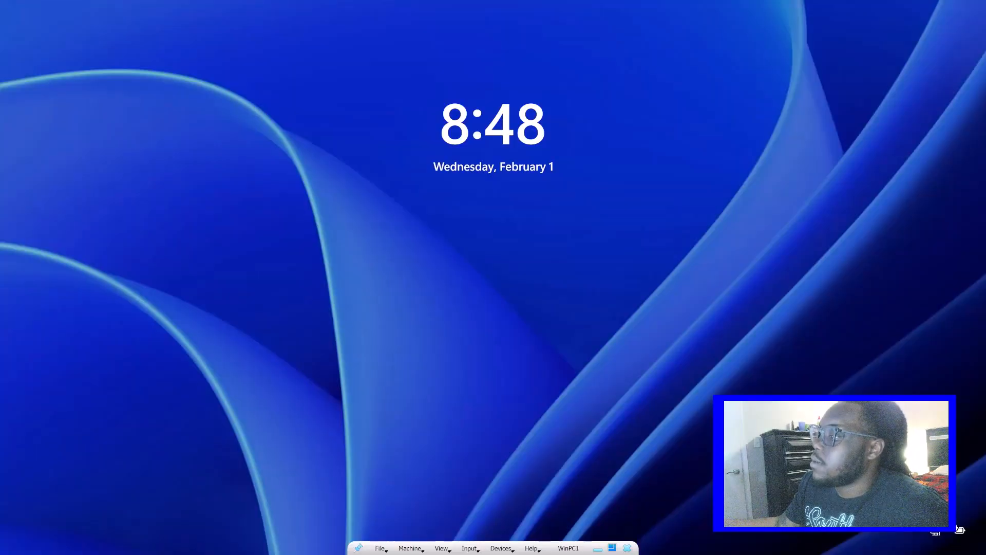
{"action": "left_click", "coordinate": [387, 376]}
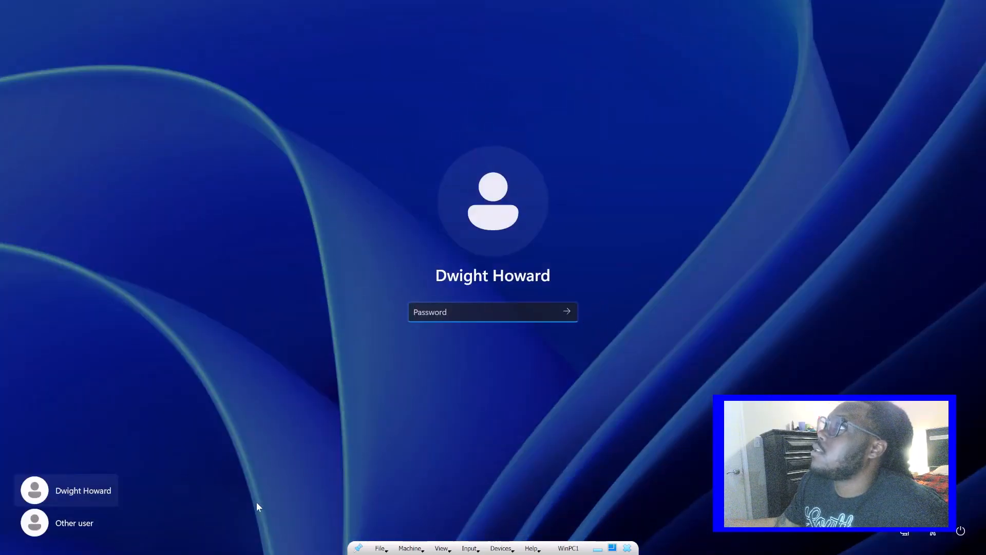
{"action": "left_click", "coordinate": [119, 519]}
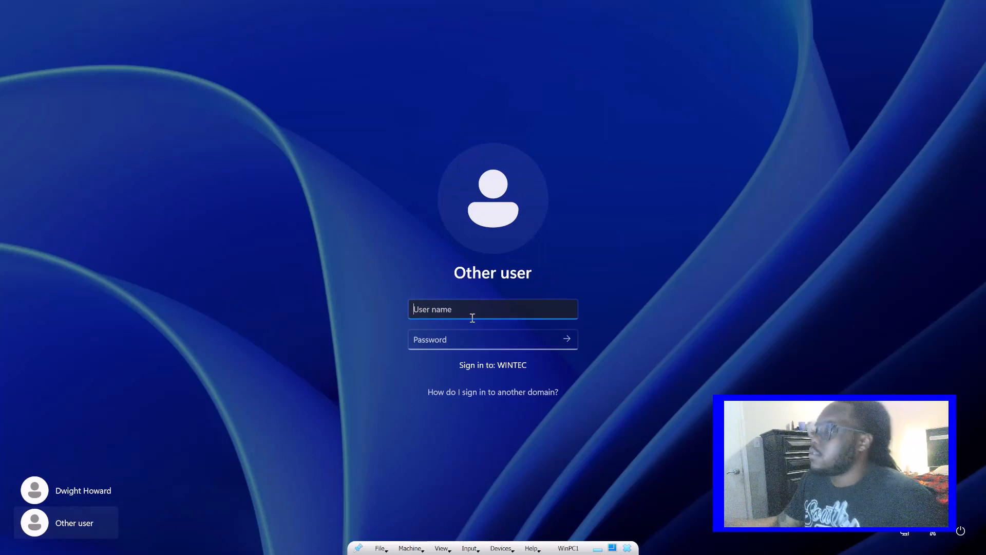
{"action": "type", "text": "Mj"}
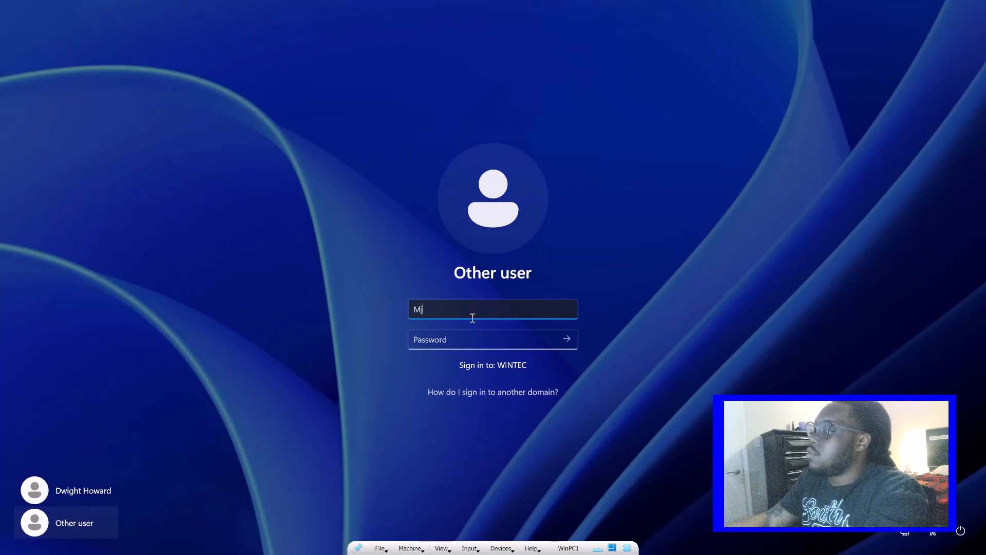
{"action": "type", "text": "ordan"}
{"action": "key", "text": "Tab"}
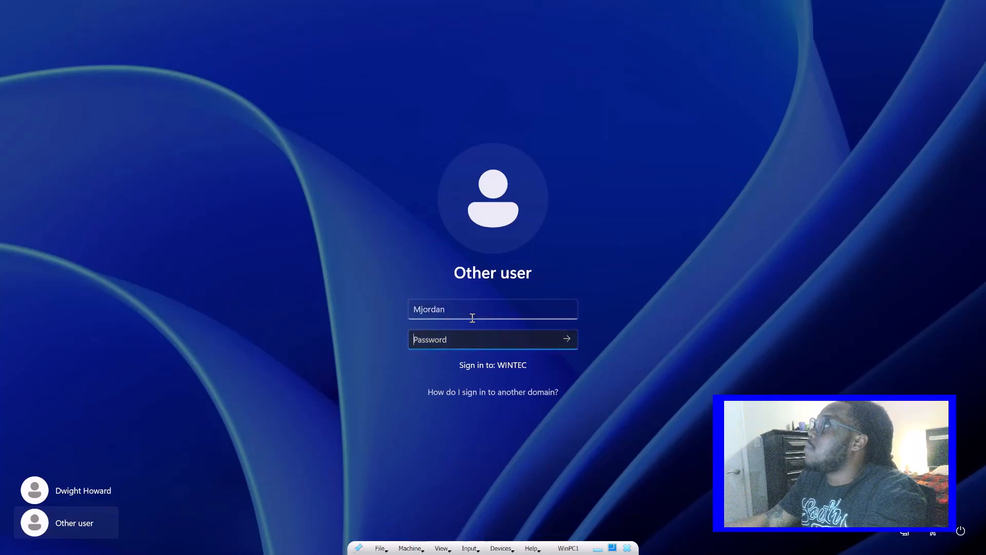
{"action": "type", "text": "Password"}
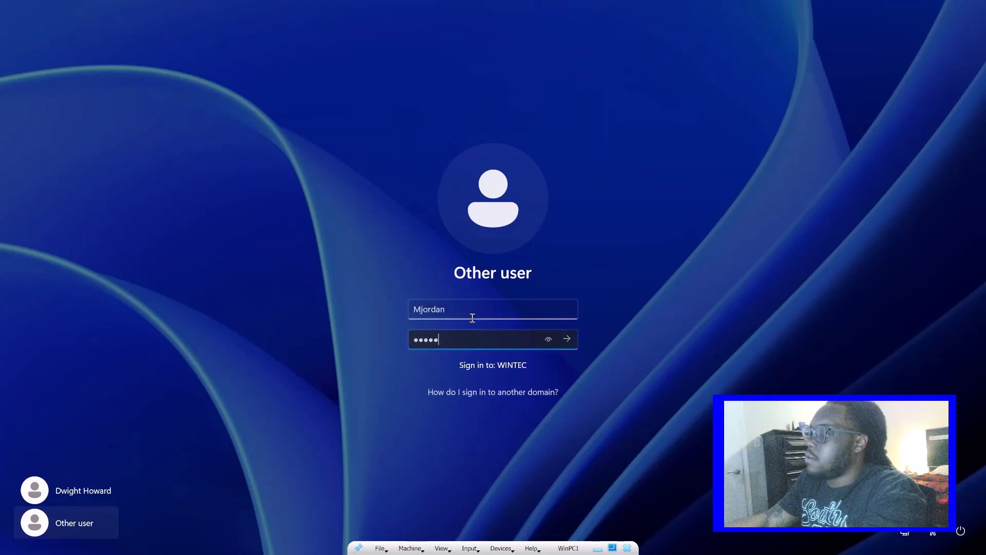
{"action": "key", "text": "Return"}
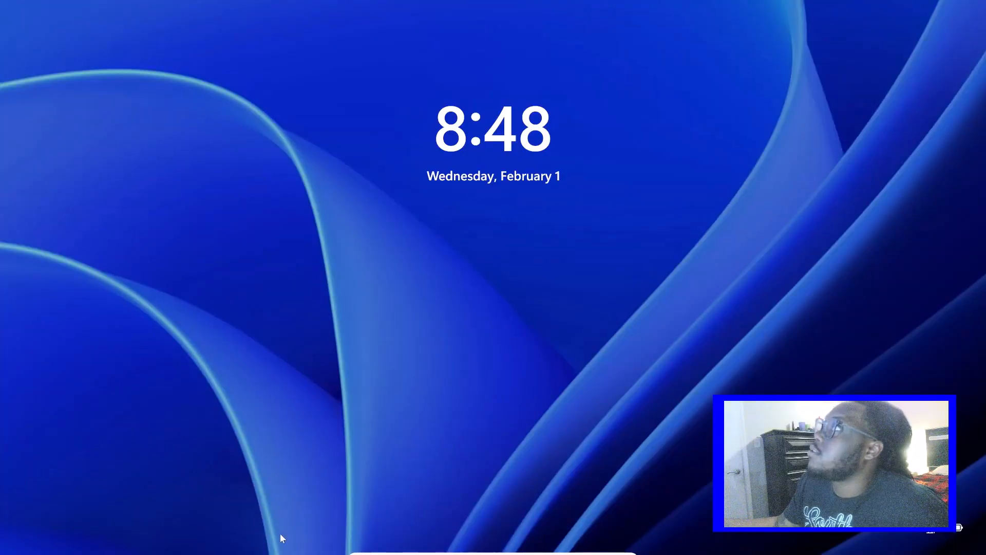
Sign in to the WinPC2 machine with the local User account
{"action": "left_click", "coordinate": [480, 232]}
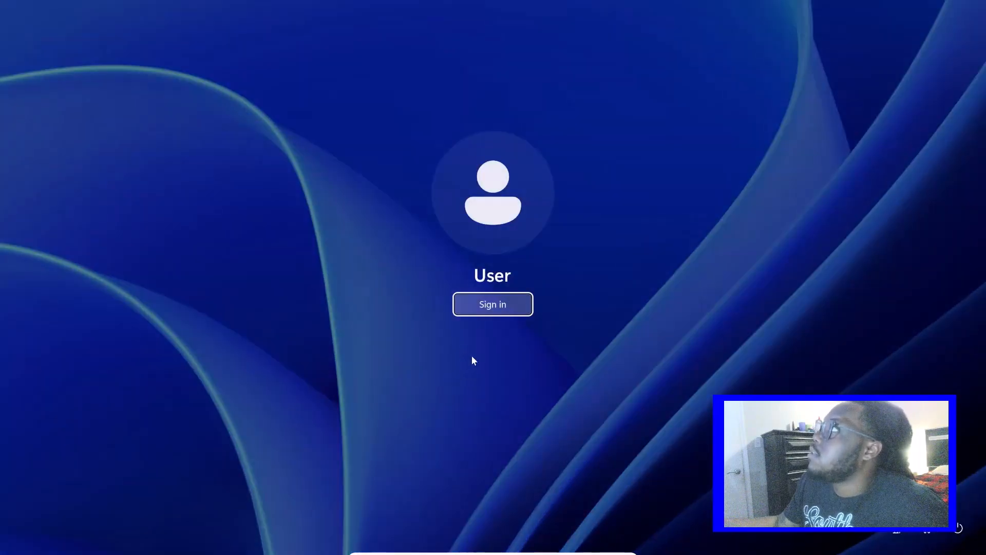
{"action": "key", "text": "Return"}
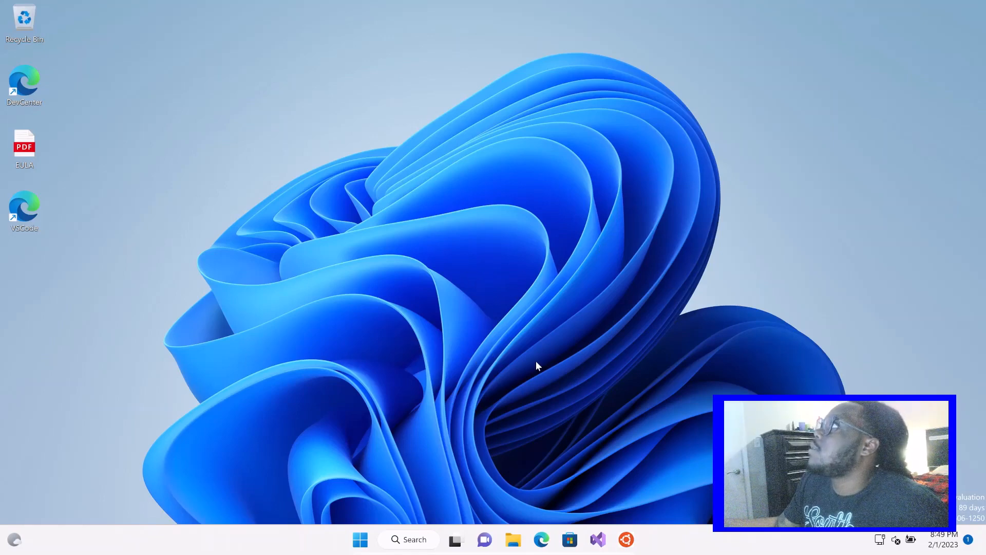
Search for System Information on WinPC2, check the computer's system name, and close the window
{"action": "left_click", "coordinate": [414, 540]}
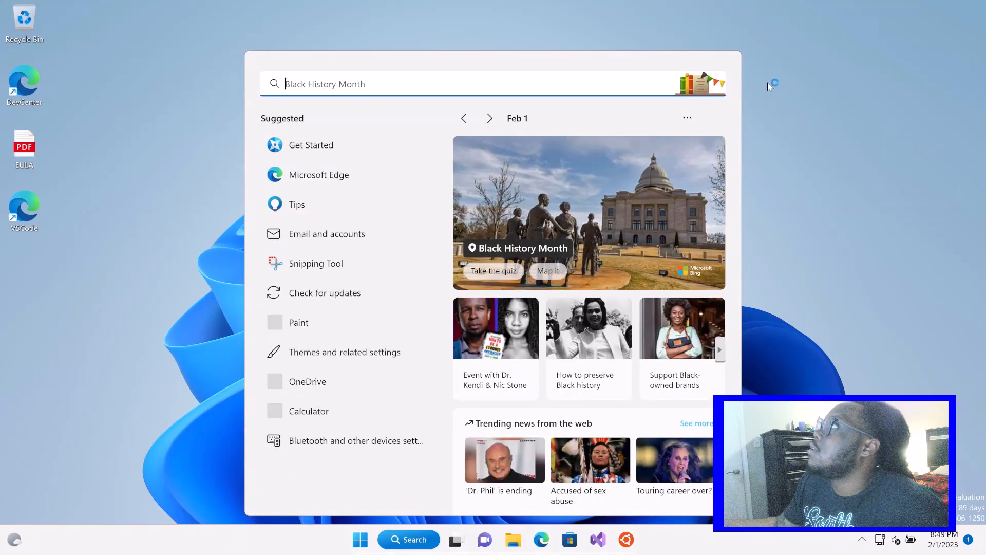
{"action": "left_click", "coordinate": [778, 221]}
{"action": "left_click", "coordinate": [415, 543]}
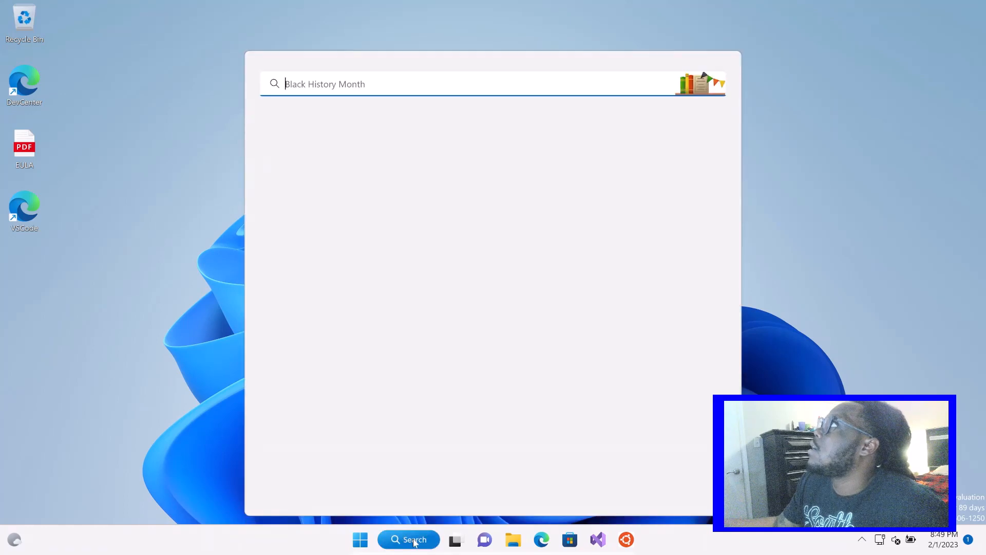
{"action": "type", "text": "sy"}
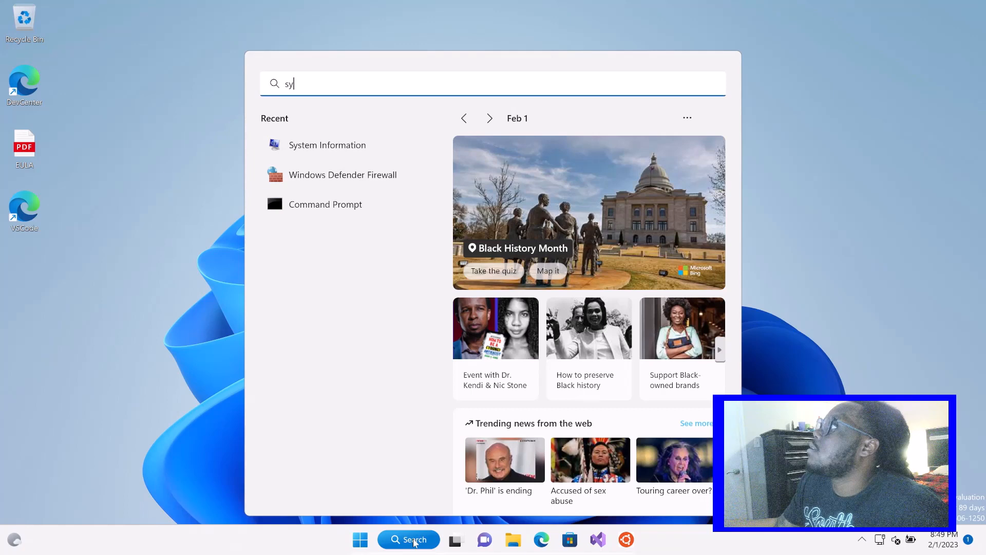
{"action": "type", "text": "s"}
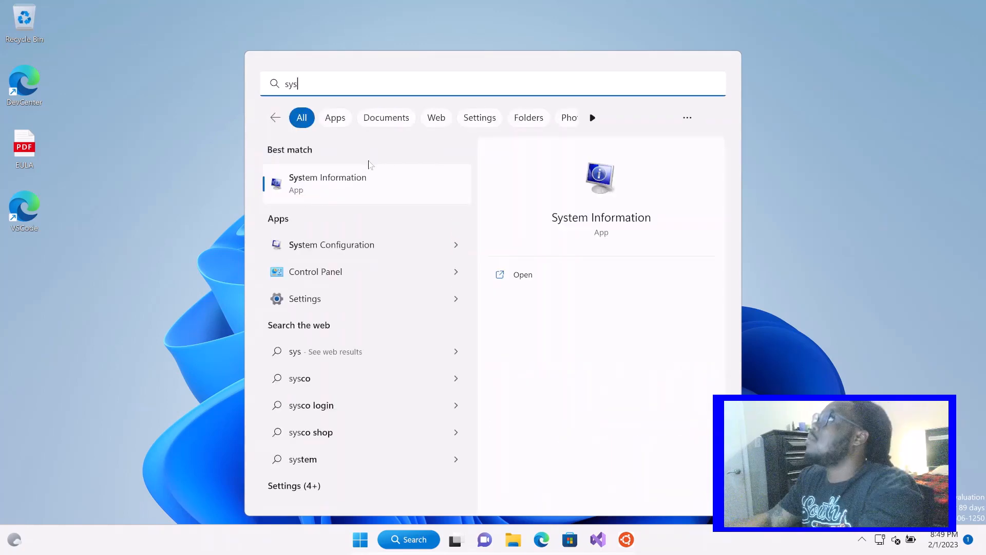
{"action": "left_click", "coordinate": [370, 180]}
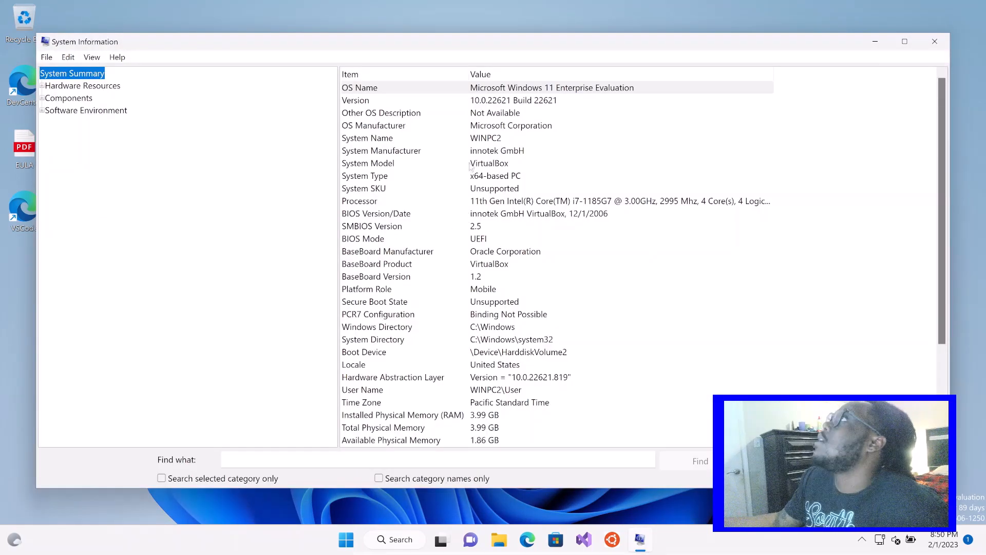
{"action": "left_click", "coordinate": [497, 140]}
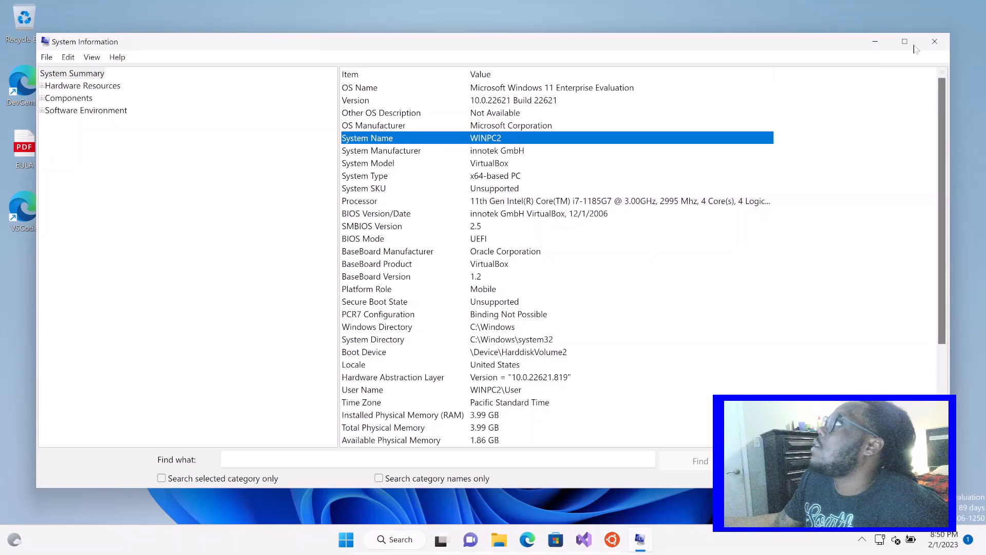
{"action": "left_click", "coordinate": [938, 46]}
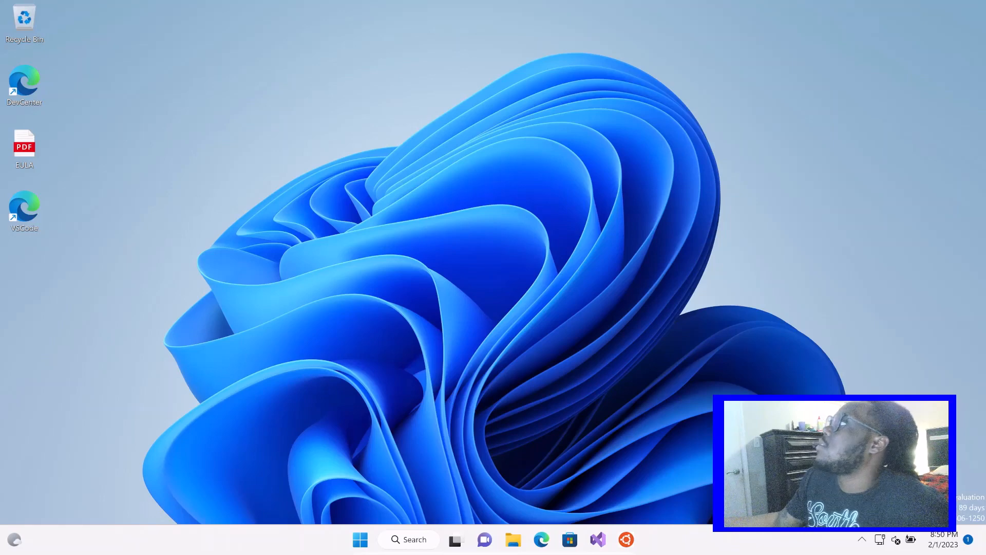
Open the Ethernet connection's details in the network settings and review its IP and DNS server assignment
{"action": "key", "text": "super+i"}
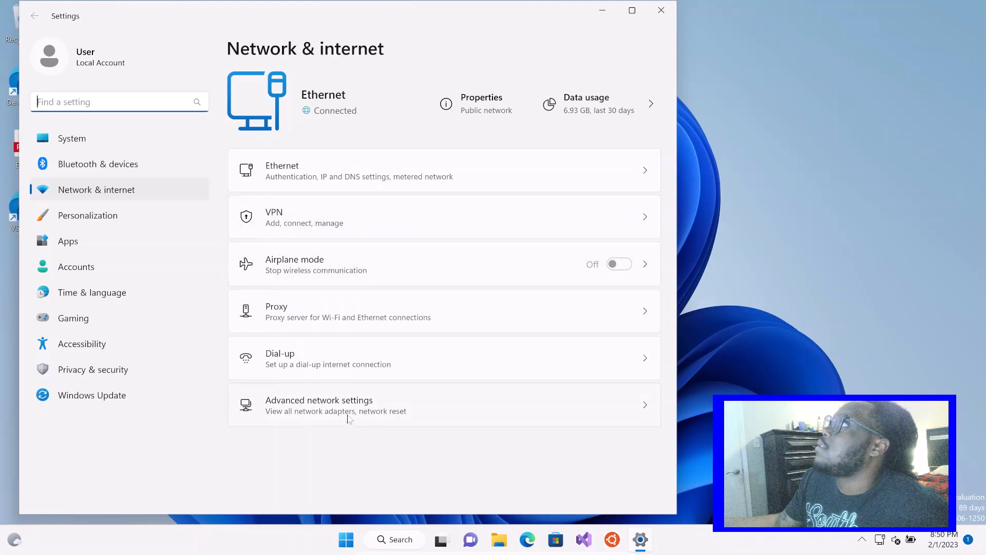
{"action": "left_click", "coordinate": [412, 418]}
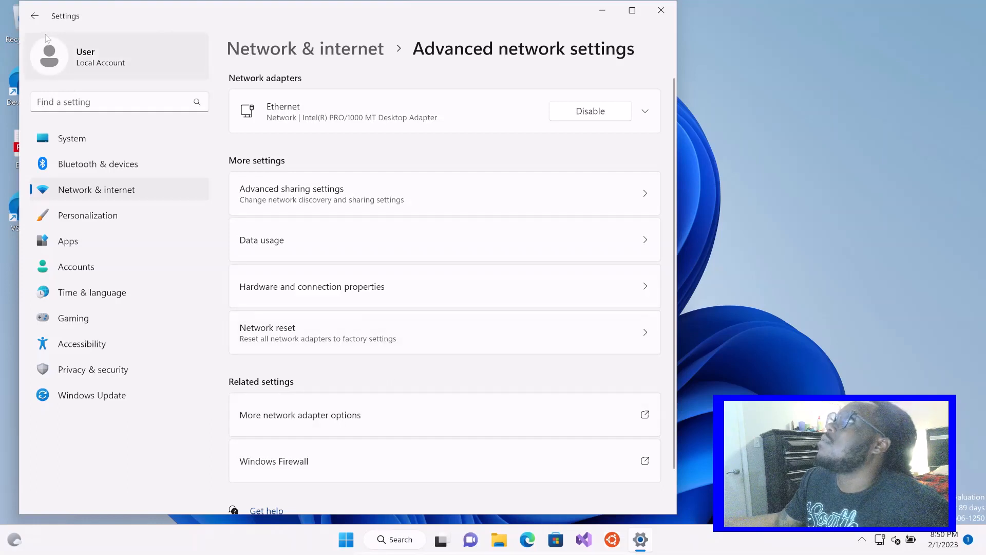
{"action": "left_click", "coordinate": [34, 19]}
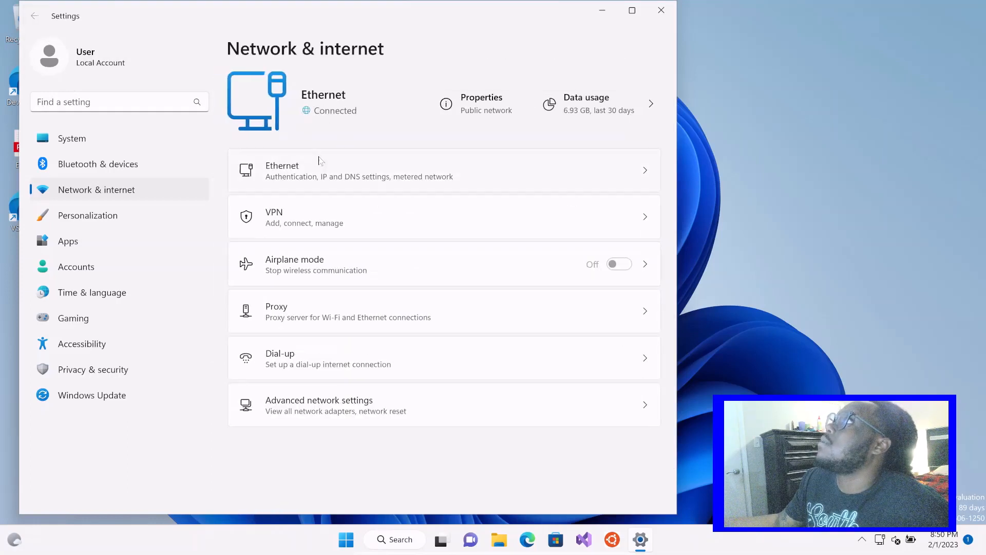
{"action": "left_click", "coordinate": [318, 171]}
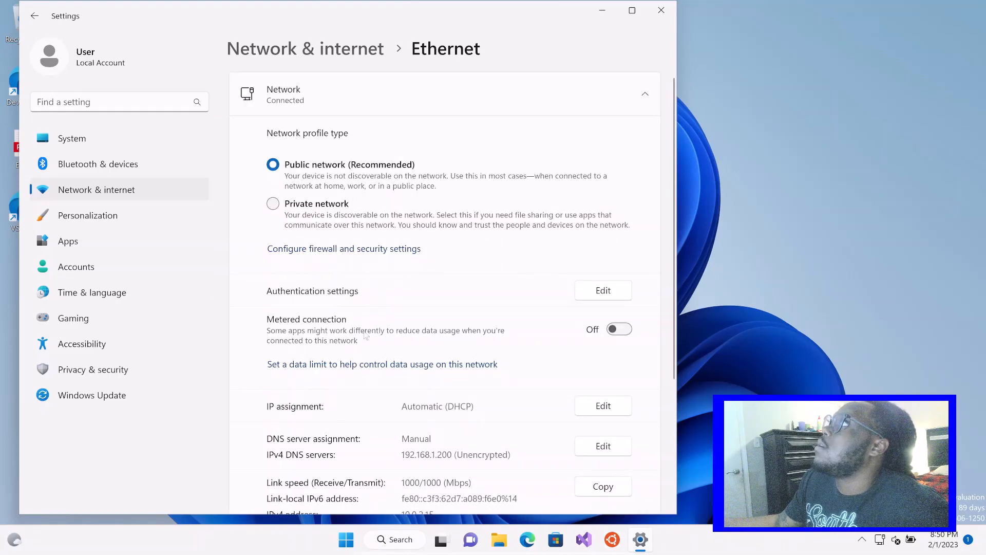
{"action": "scroll", "coordinate": [459, 303], "scroll_direction": "down", "scroll_amount": 4}
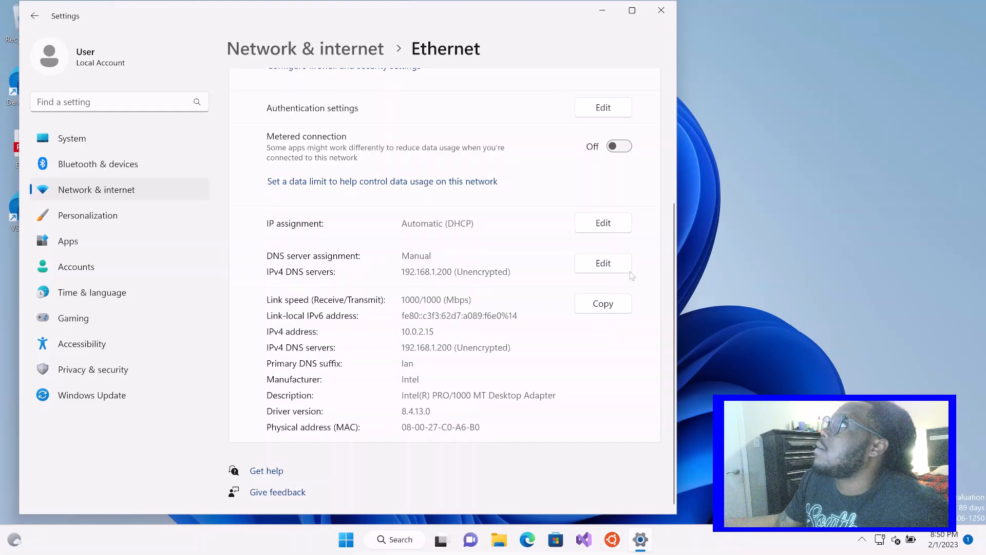
Open the Ethernet DNS server assignment for editing and examine the preferred IPv4 DNS address
{"action": "left_click", "coordinate": [603, 263]}
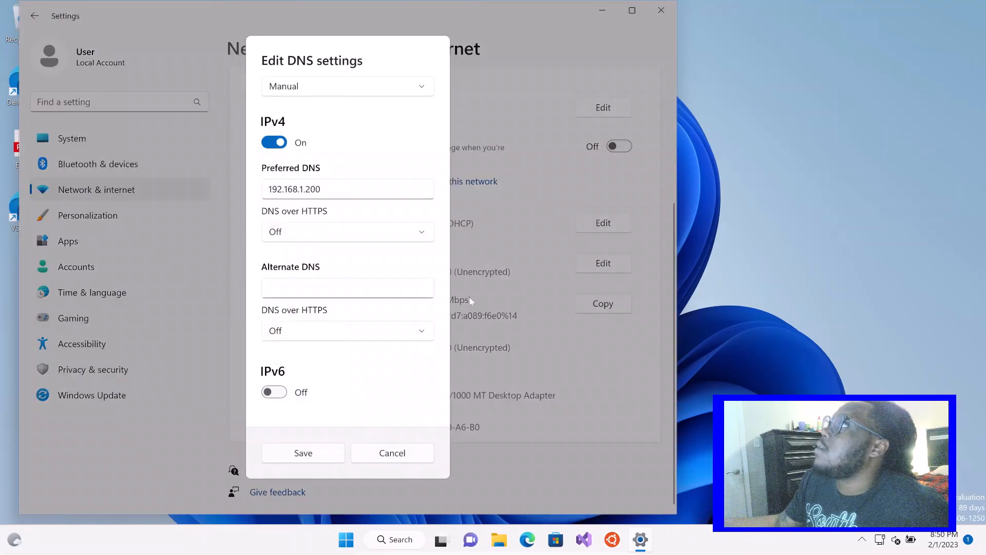
{"action": "left_click_drag", "start_coordinate": [367, 187], "coordinate": [240, 199]}
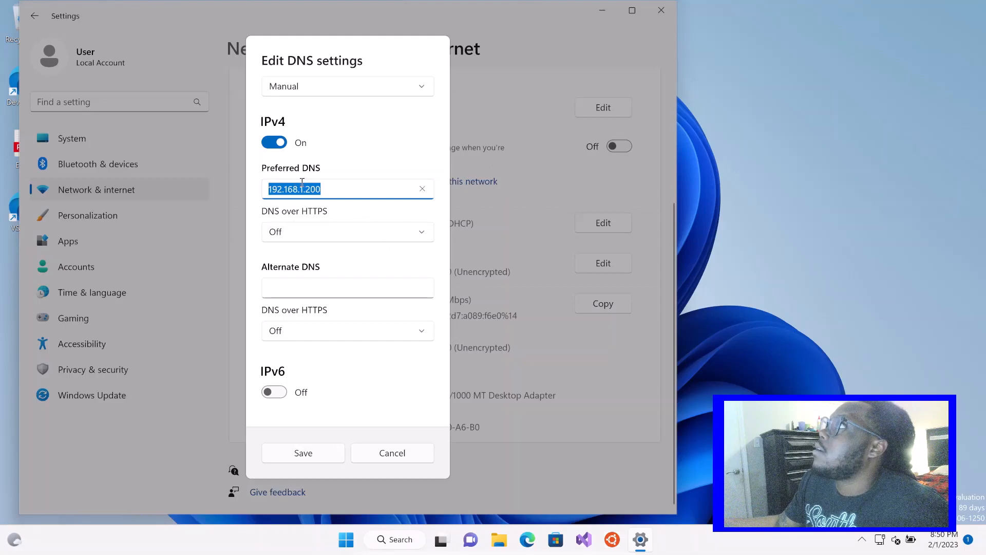
{"action": "left_click", "coordinate": [325, 190]}
{"action": "left_click_drag", "start_coordinate": [325, 190], "coordinate": [258, 190]}
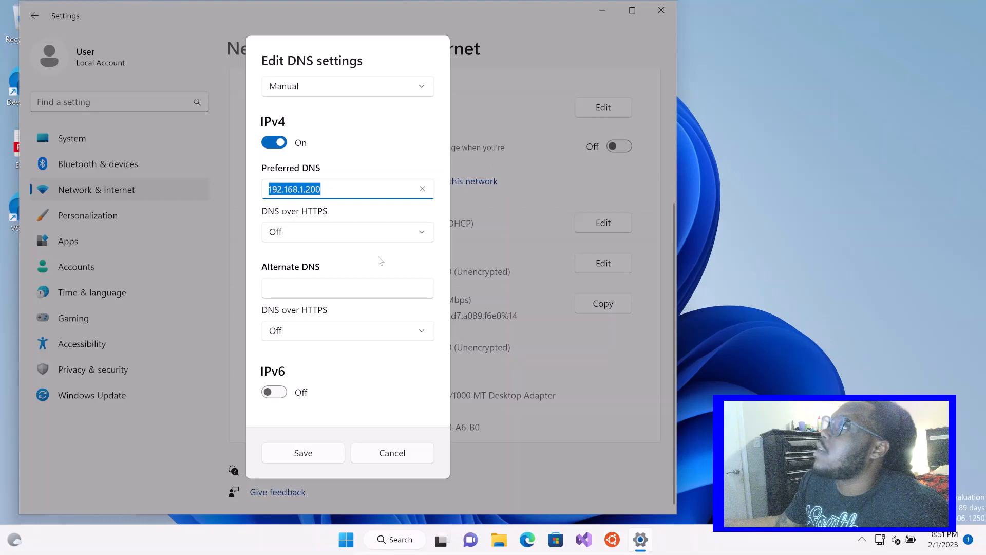
Switch from WinPC2 to the domain controller and open a Command Prompt there
{"action": "mouse_move", "coordinate": [440, 539]}
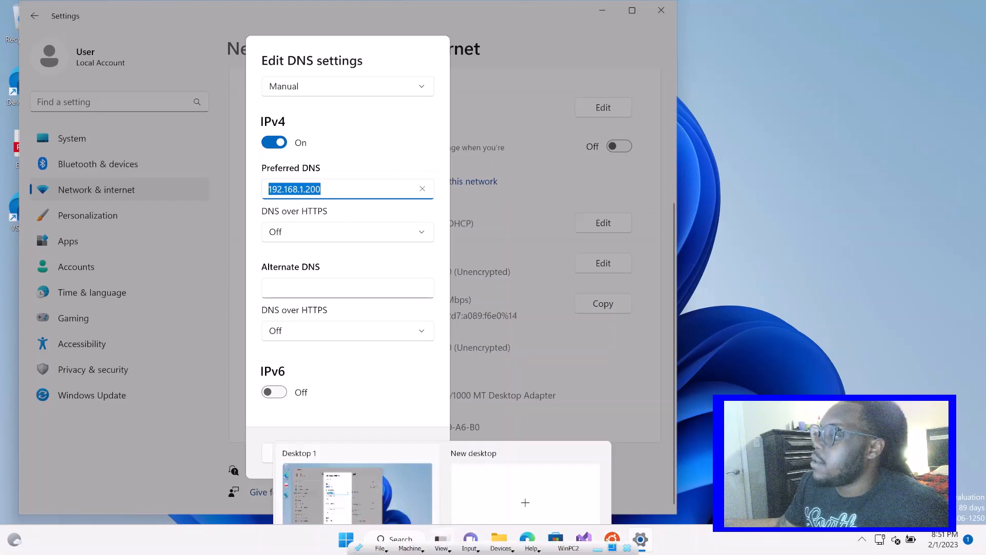
{"action": "left_click", "coordinate": [597, 548]}
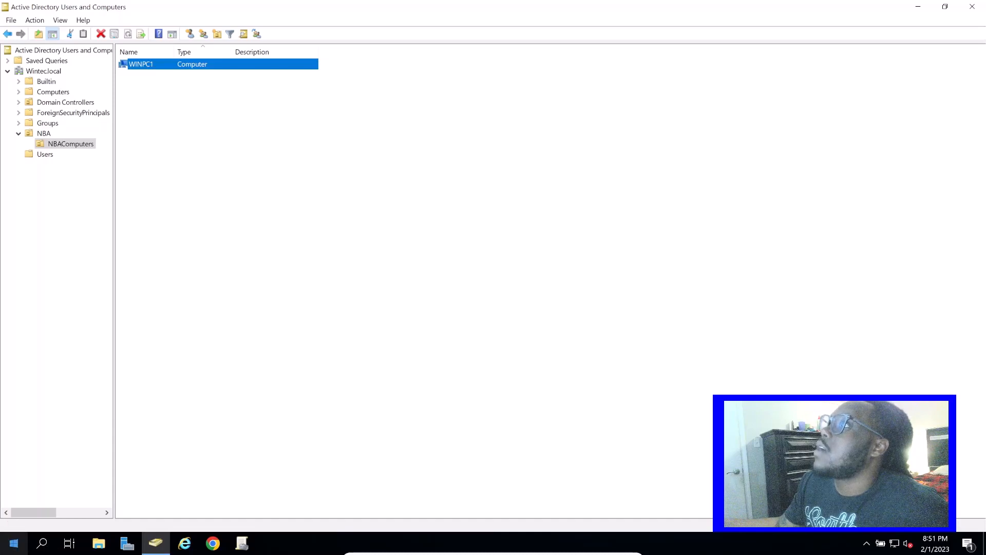
{"action": "left_click", "coordinate": [7, 546]}
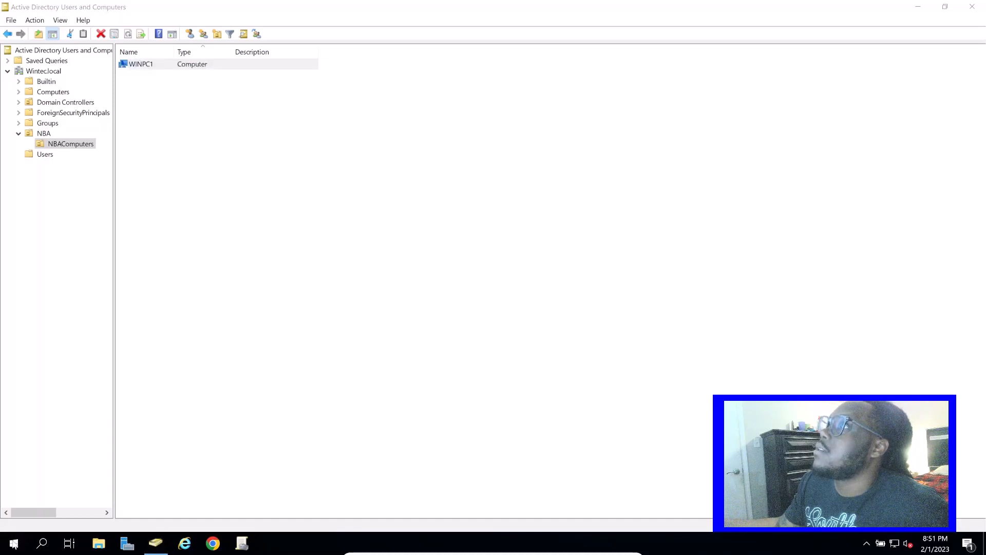
{"action": "left_click", "coordinate": [14, 544]}
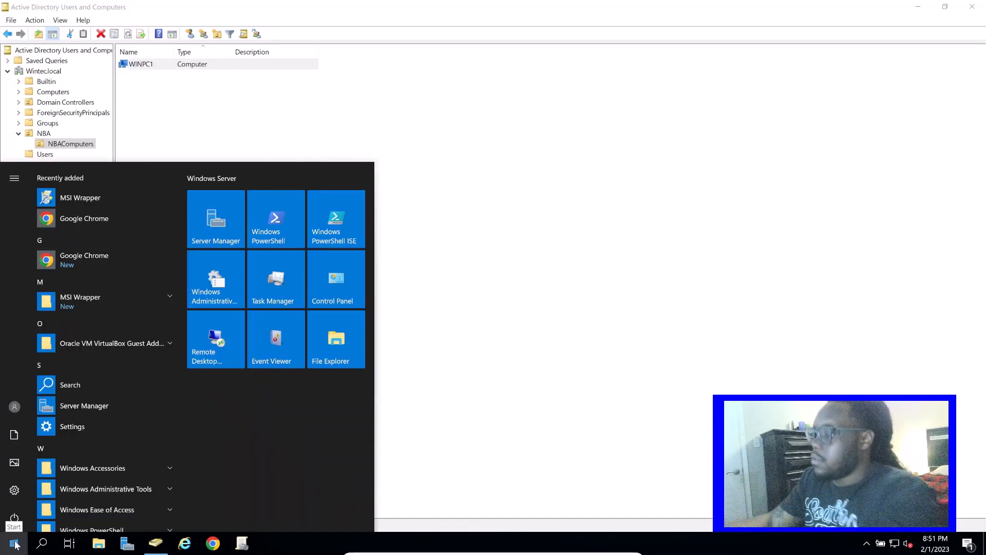
{"action": "type", "text": "cmd"}
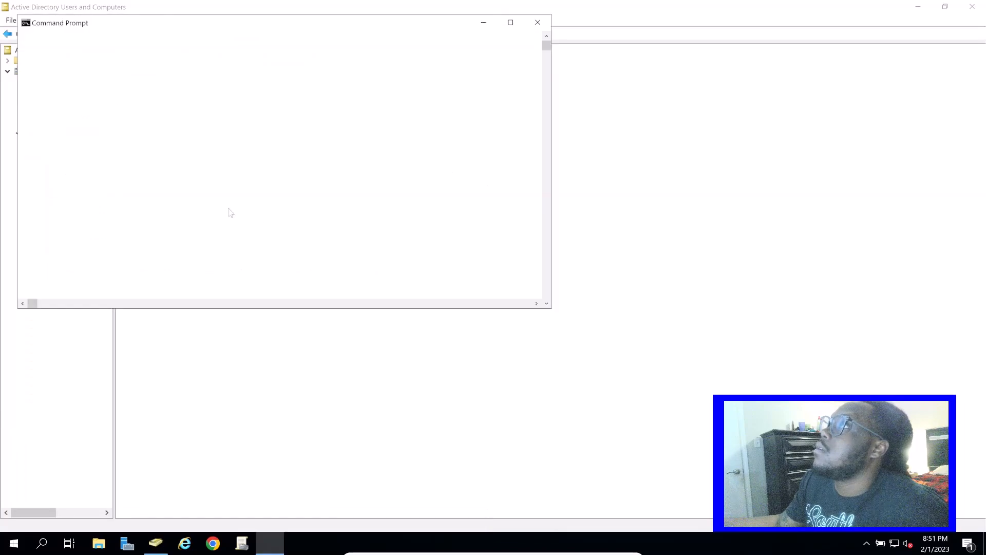
Run ipconfig in the domain controller's Command Prompt and check its IPv4 address
{"action": "left_click_drag", "start_coordinate": [198, 24], "coordinate": [221, 87]}
{"action": "left_click", "coordinate": [173, 135]}
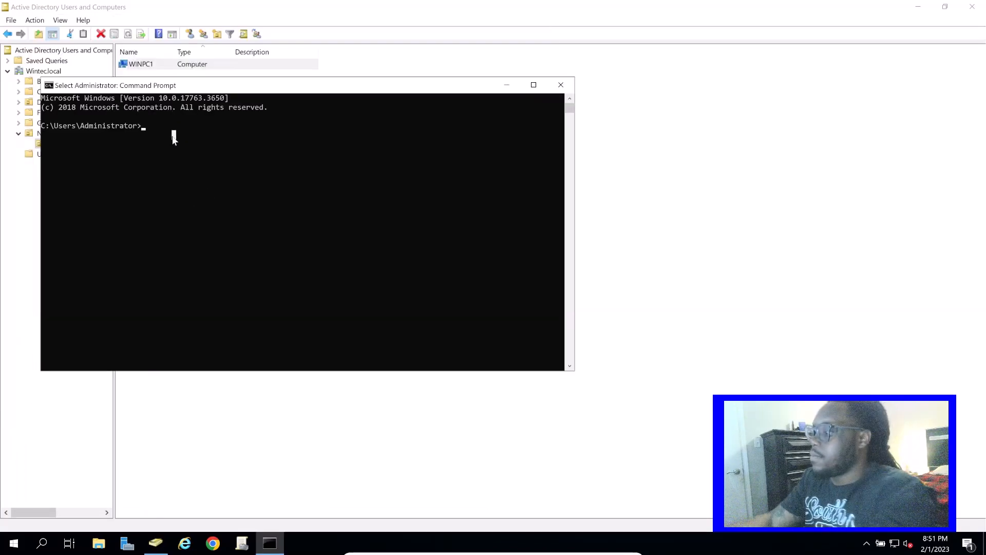
{"action": "type", "text": "config"}
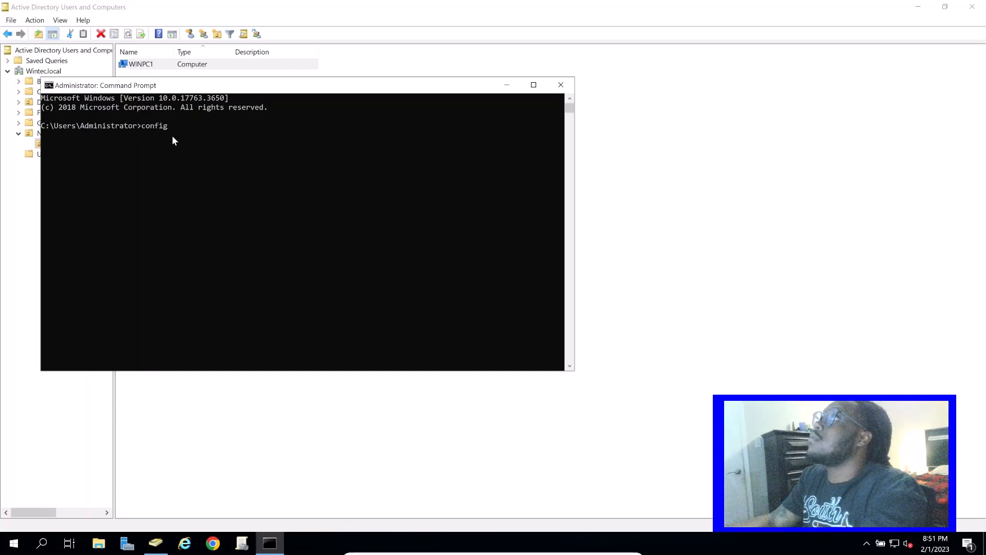
{"action": "key", "text": "Return"}
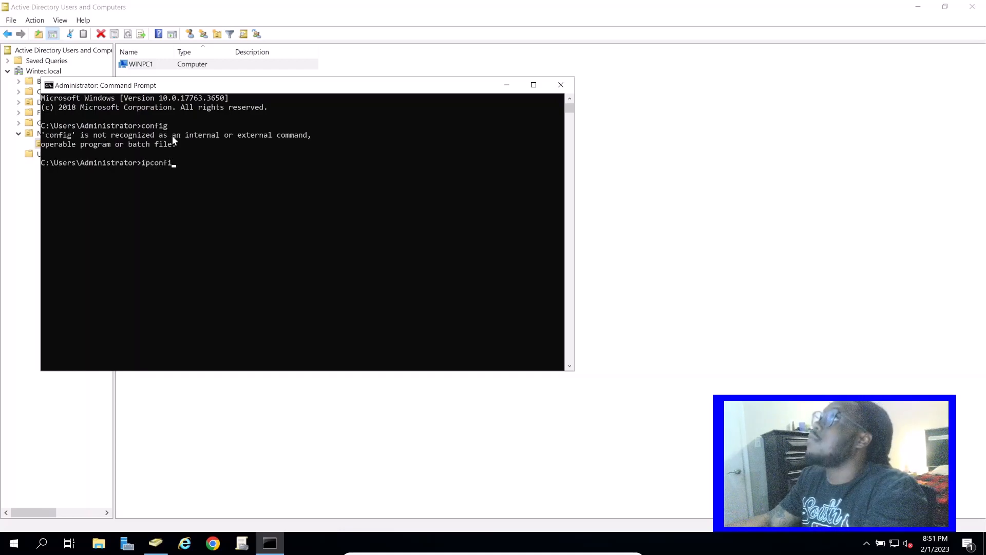
{"action": "type", "text": "ipconfig"}
{"action": "key", "text": "Return"}
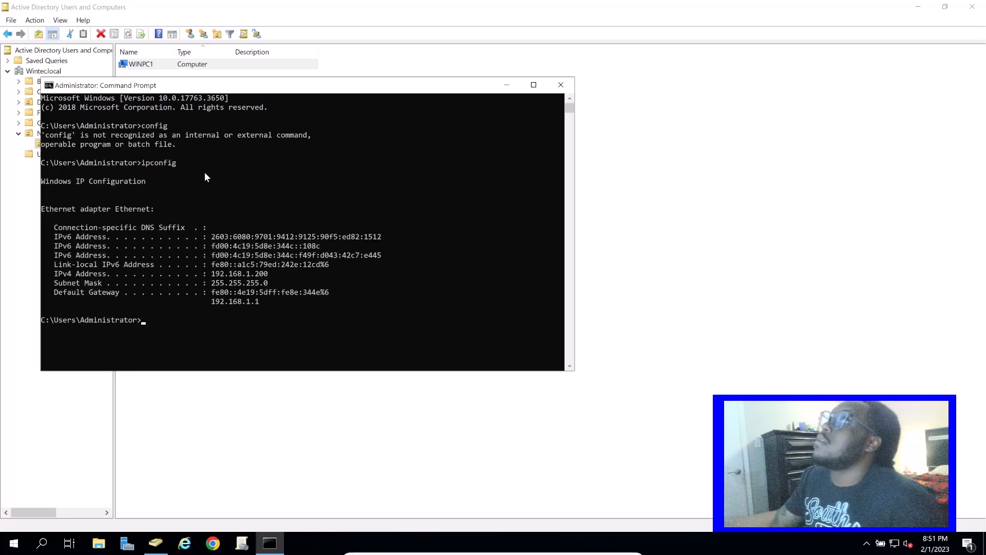
{"action": "mouse_move", "coordinate": [211, 278]}
{"action": "left_mouse_down"}
{"action": "mouse_move", "coordinate": [273, 277]}
{"action": "mouse_move", "coordinate": [212, 276]}
{"action": "left_mouse_up"}
{"action": "left_click", "coordinate": [277, 278]}
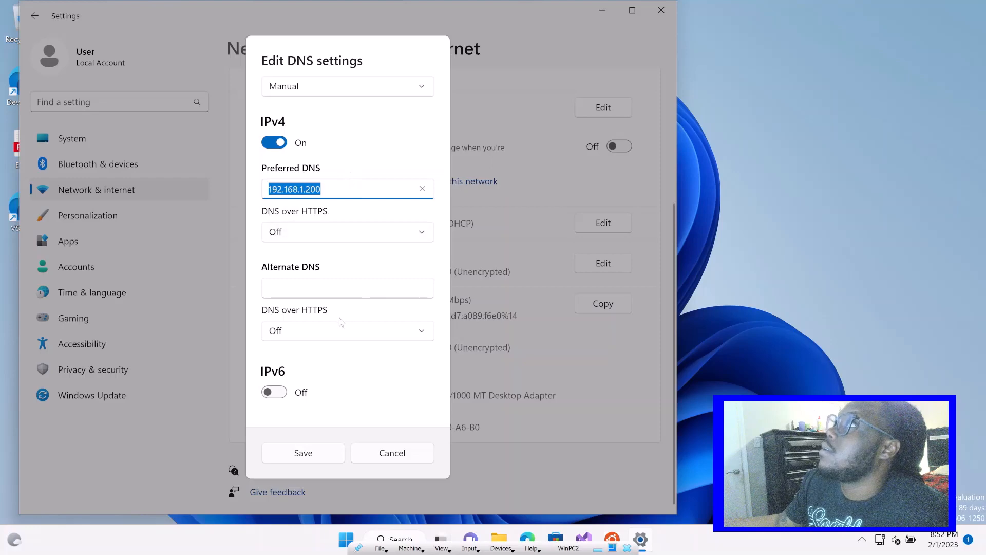
Save the manual IPv4 DNS settings for WinPC2's Ethernet connection and close the Settings window
{"action": "left_click", "coordinate": [332, 457]}
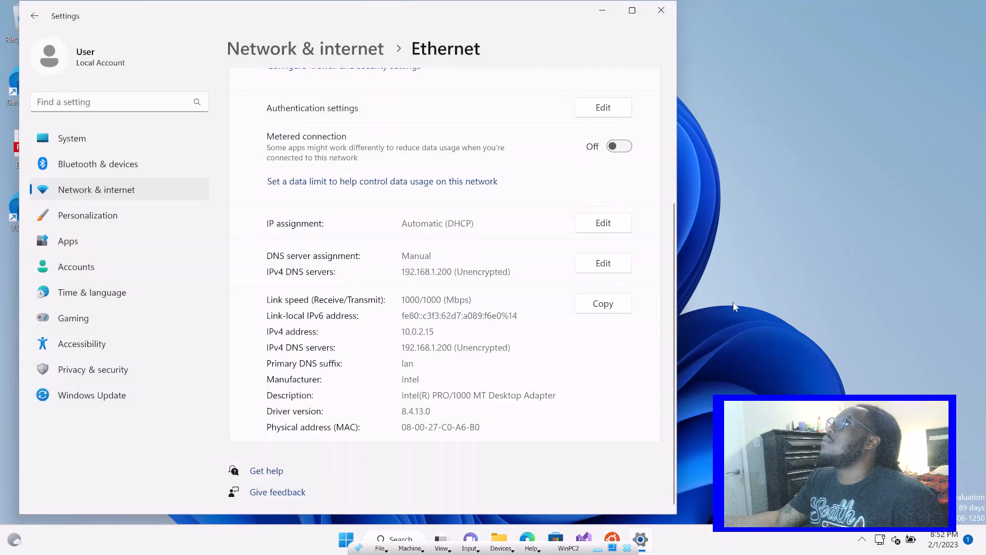
{"action": "left_click", "coordinate": [734, 302]}
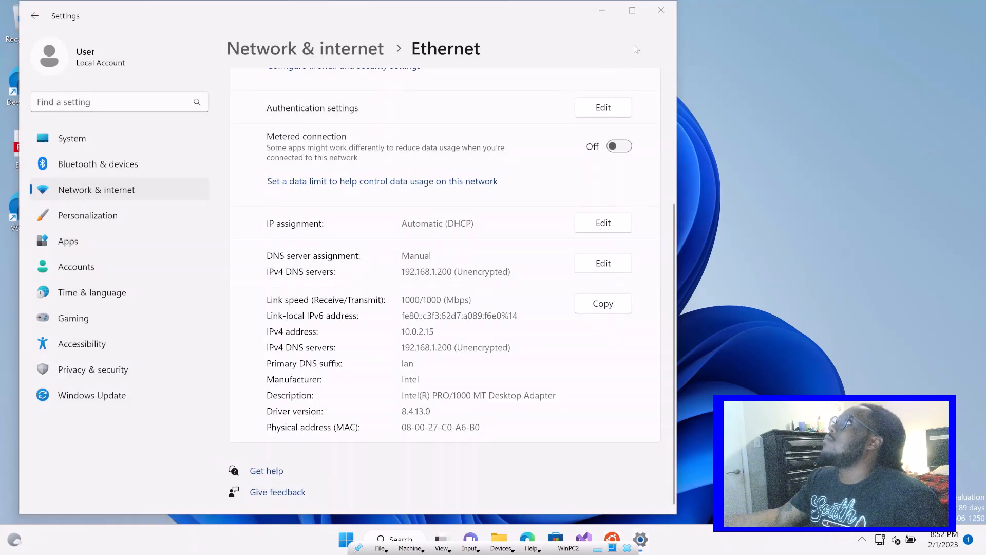
{"action": "left_click", "coordinate": [661, 10]}
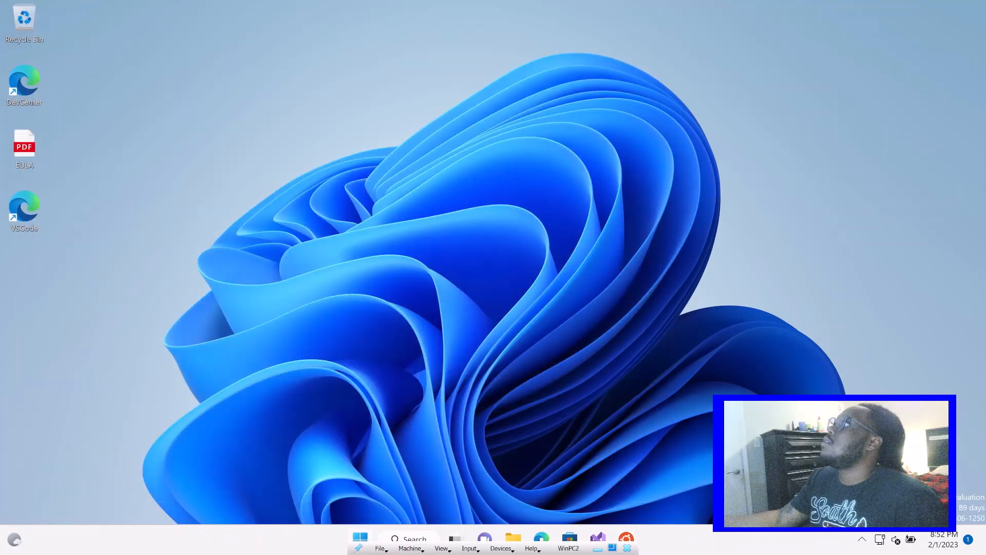
{"action": "left_click", "coordinate": [418, 540]}
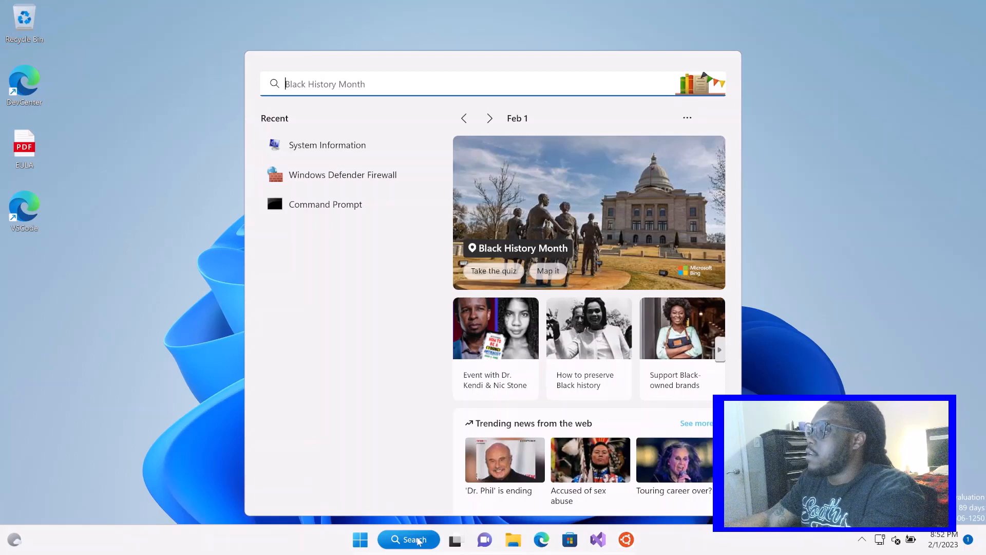
{"action": "type", "text": "sy"}
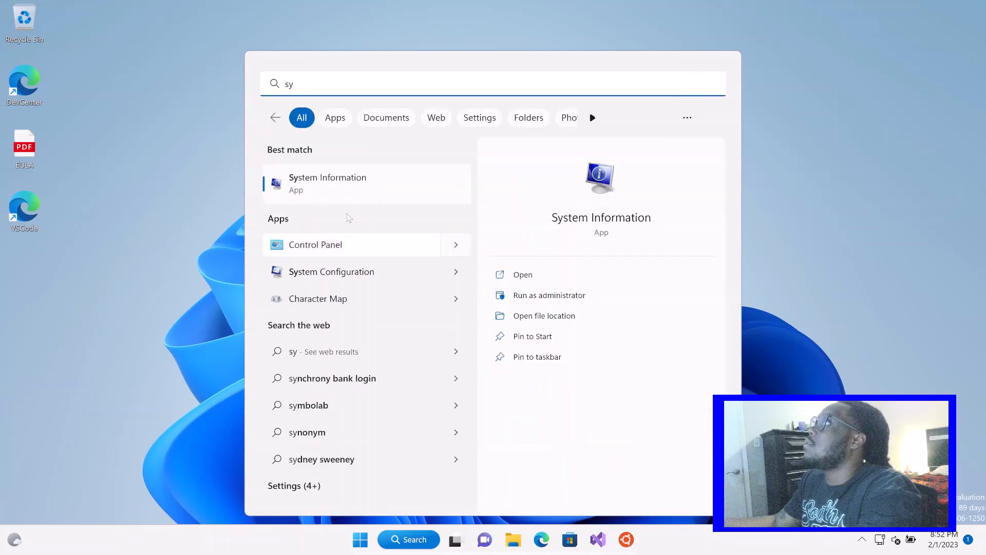
{"action": "left_click", "coordinate": [352, 196]}
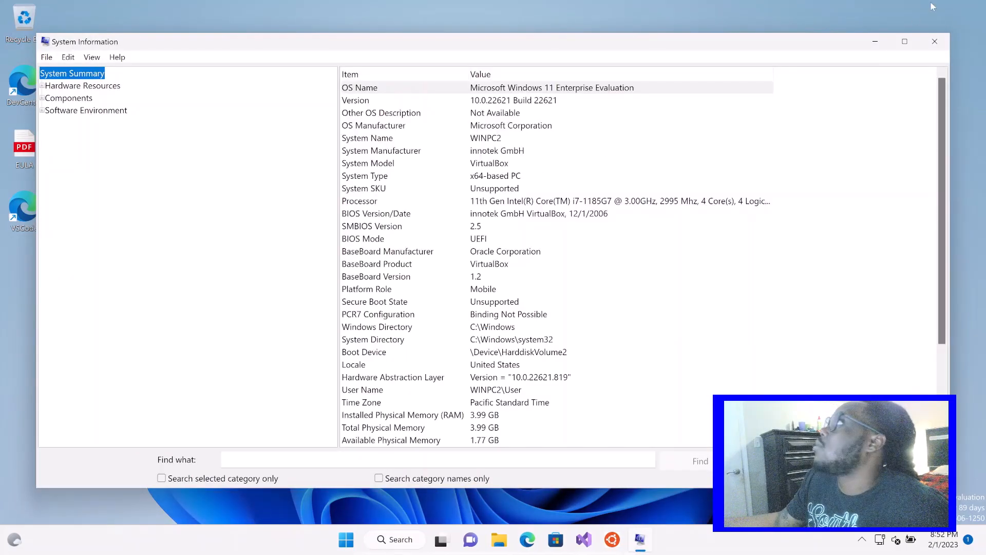
{"action": "left_click", "coordinate": [934, 41]}
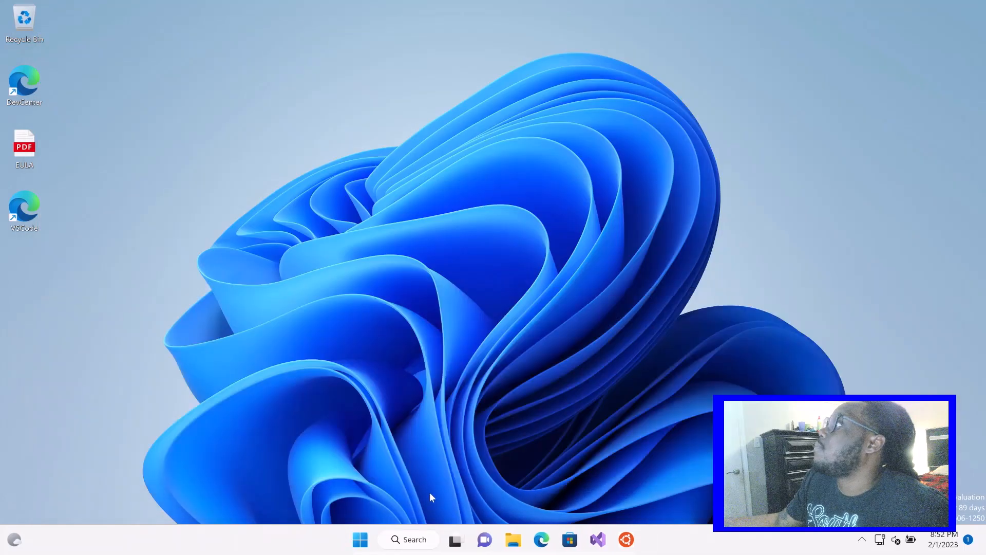
Open This PC's properties from File Explorer, go to the advanced system settings, and check the full computer name
{"action": "left_click", "coordinate": [514, 539]}
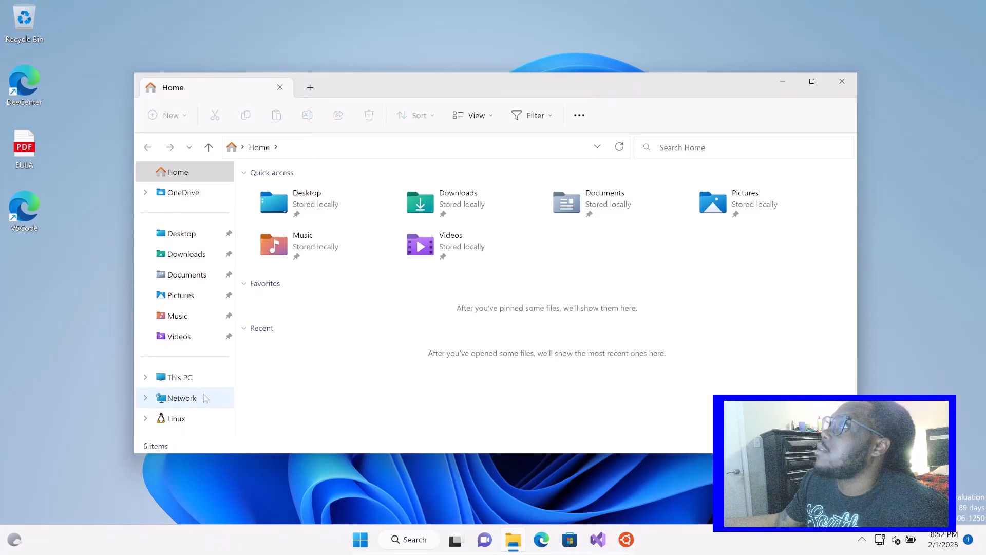
{"action": "right_click", "coordinate": [195, 383]}
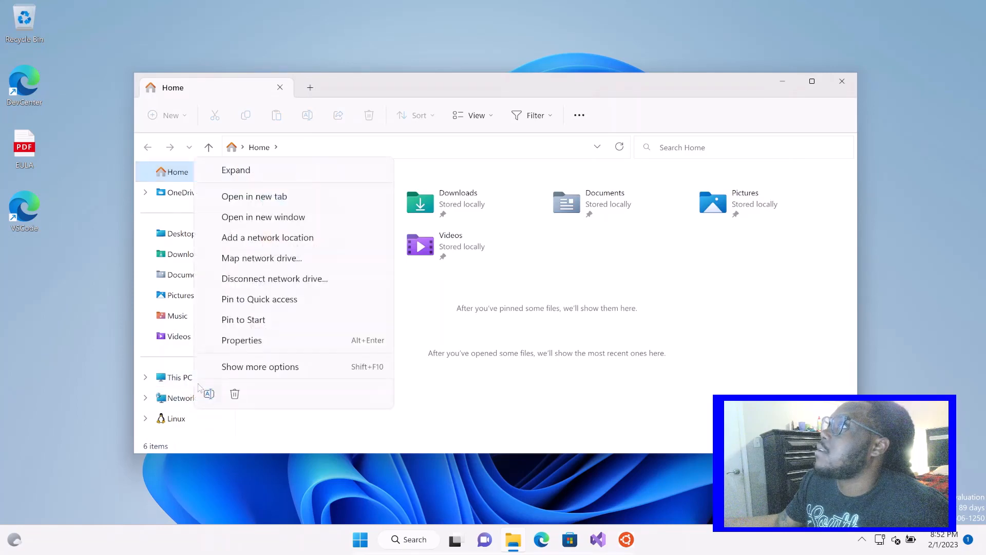
{"action": "left_click", "coordinate": [263, 368]}
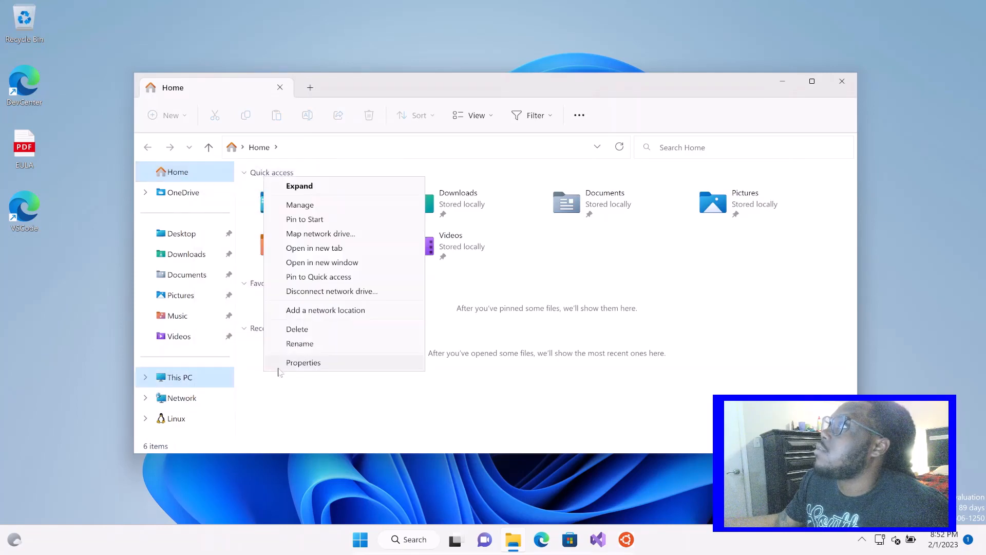
{"action": "left_click", "coordinate": [288, 368]}
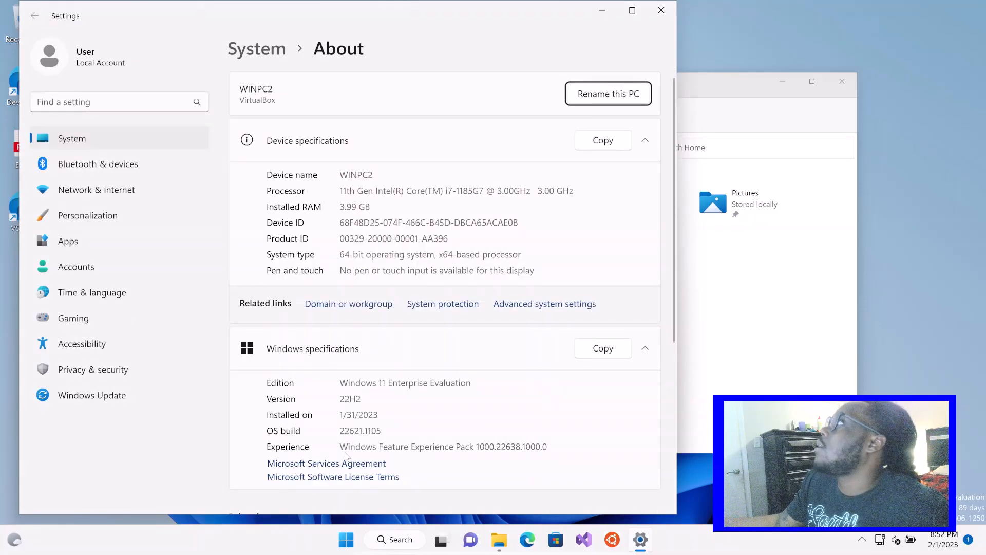
{"action": "left_click", "coordinate": [525, 305]}
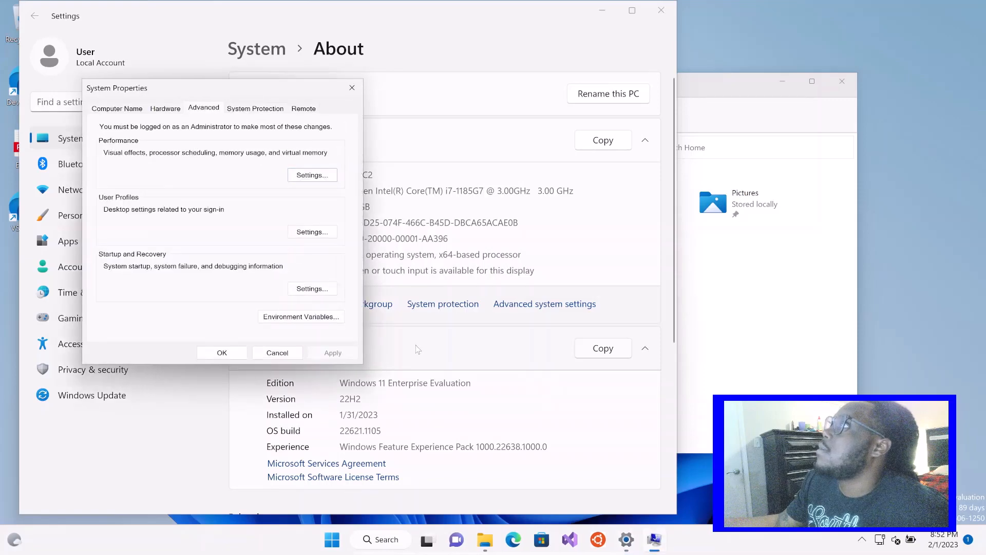
{"action": "left_click", "coordinate": [128, 109]}
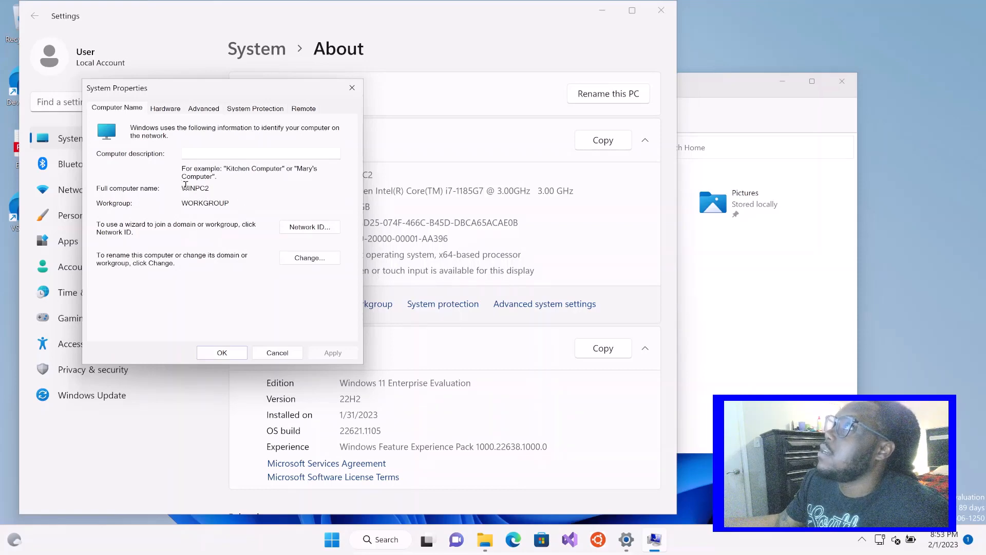
{"action": "left_click_drag", "start_coordinate": [184, 188], "coordinate": [217, 188]}
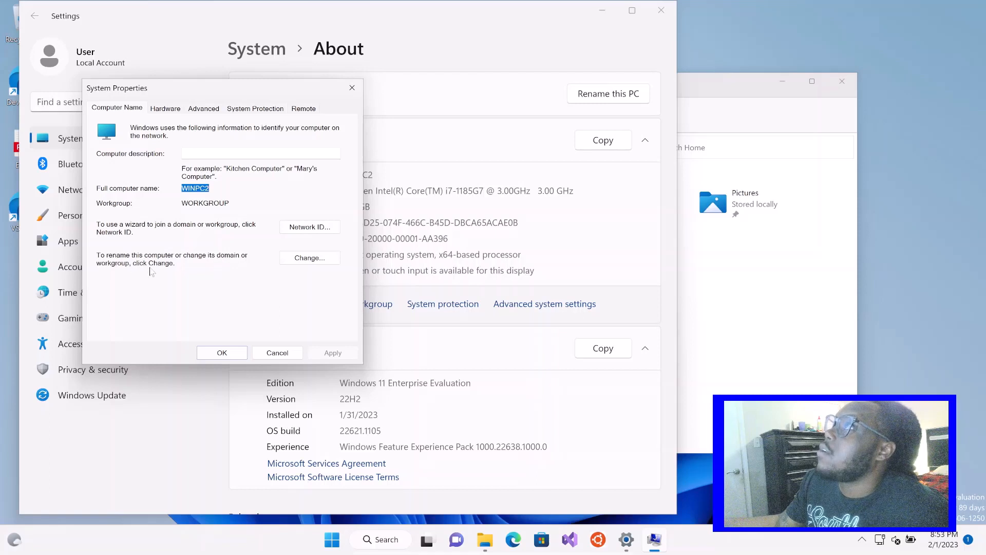
Change WinPC2's membership from workgroup to the domain wintec.local and submit the change
{"action": "left_click", "coordinate": [288, 259]}
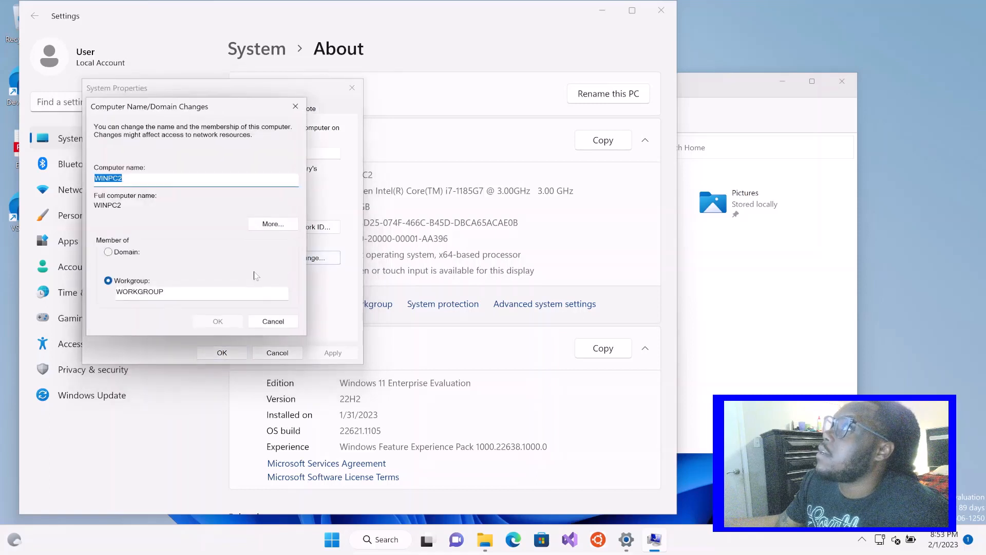
{"action": "left_click", "coordinate": [112, 253]}
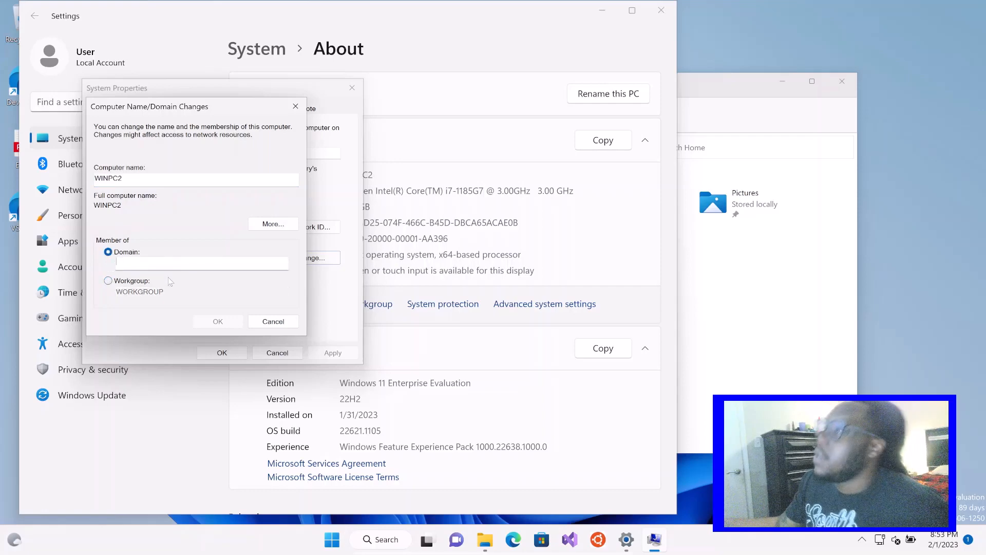
{"action": "type", "text": "wintec.local"}
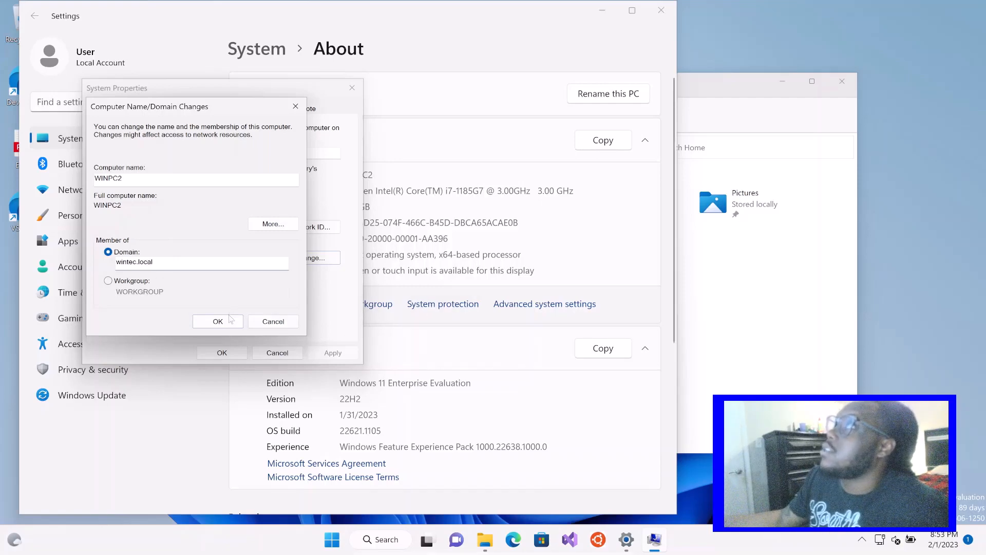
{"action": "left_click", "coordinate": [232, 325]}
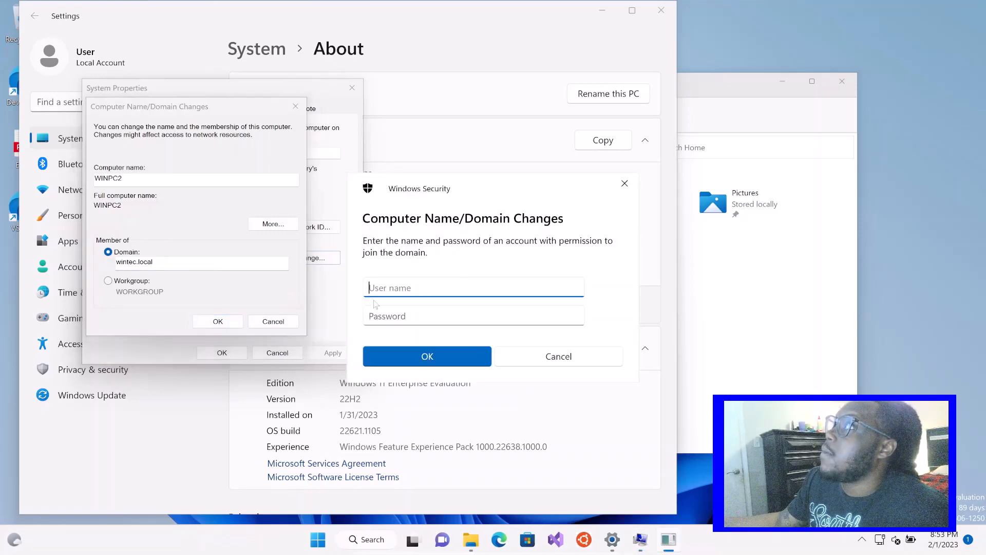
Authorize the domain join with the user name Administrator and the account password
{"action": "left_click_drag", "start_coordinate": [434, 191], "coordinate": [375, 200]}
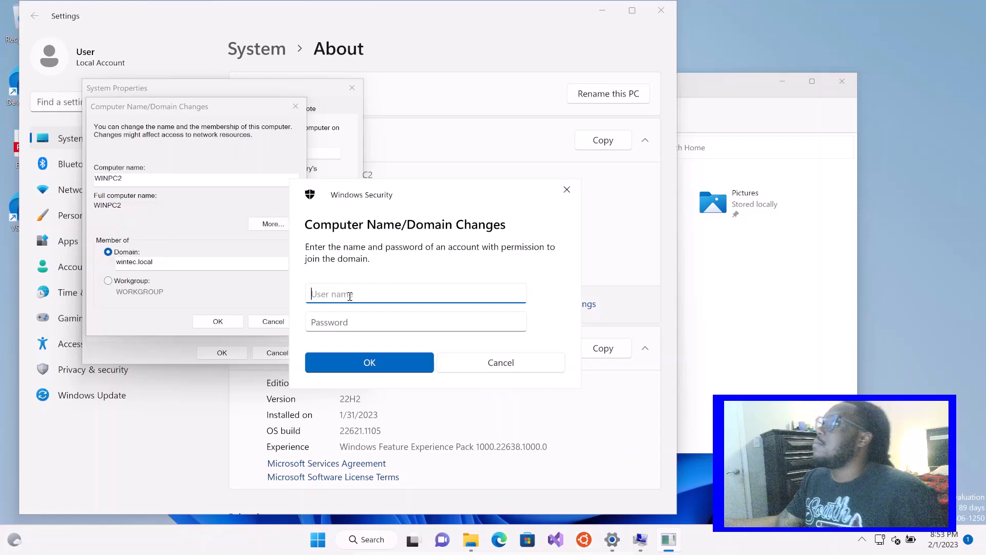
{"action": "type", "text": "A"}
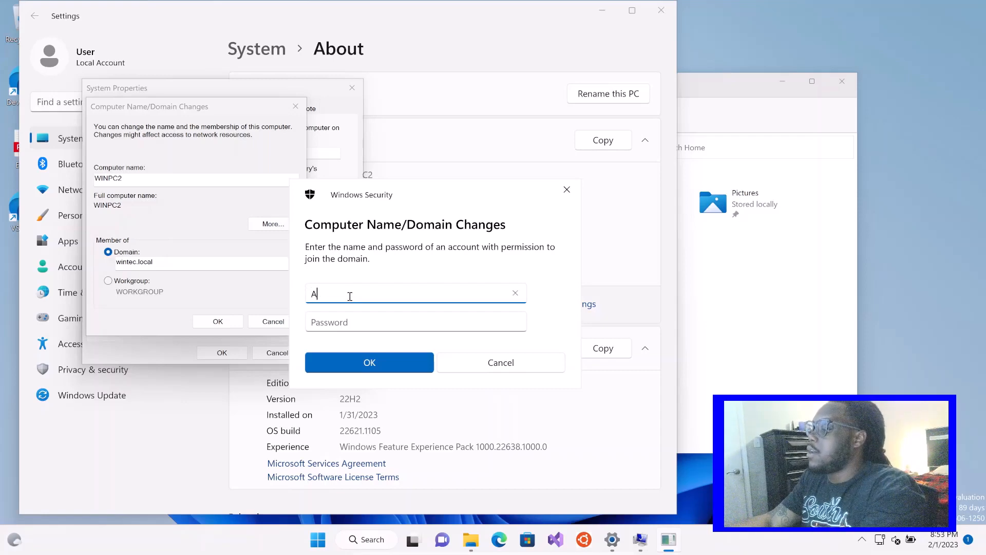
{"action": "type", "text": "dministr"}
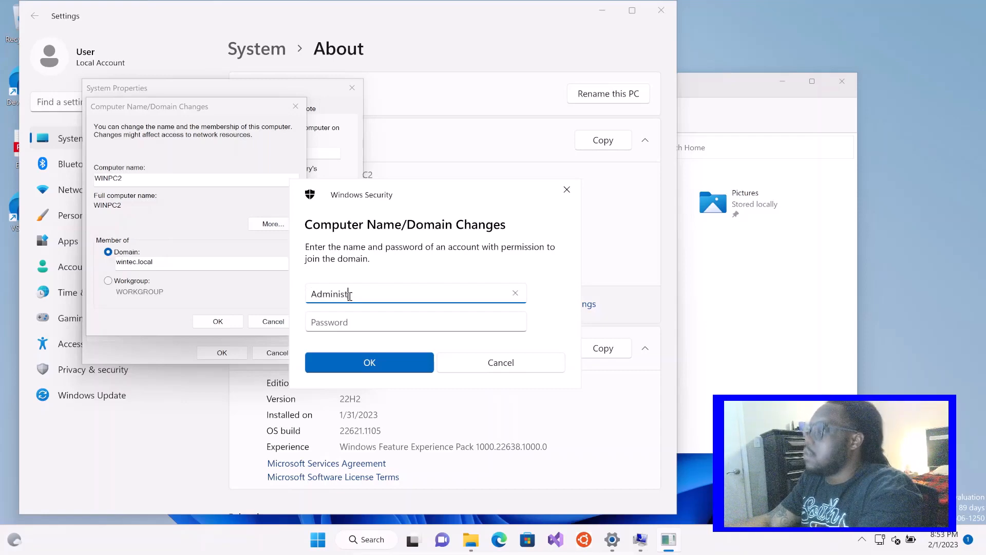
{"action": "type", "text": "ator"}
{"action": "key", "text": "Tab"}
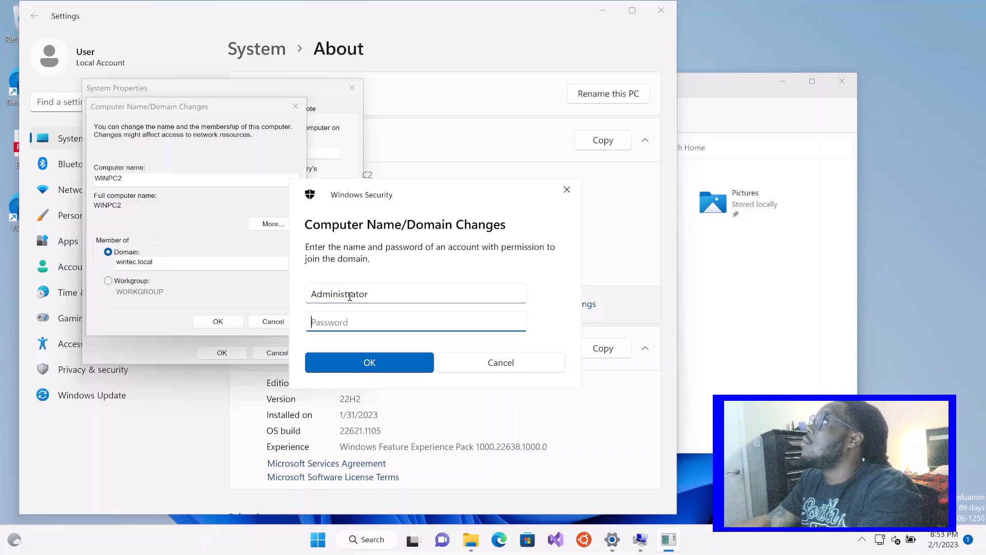
{"action": "type", "text": "•••••"}
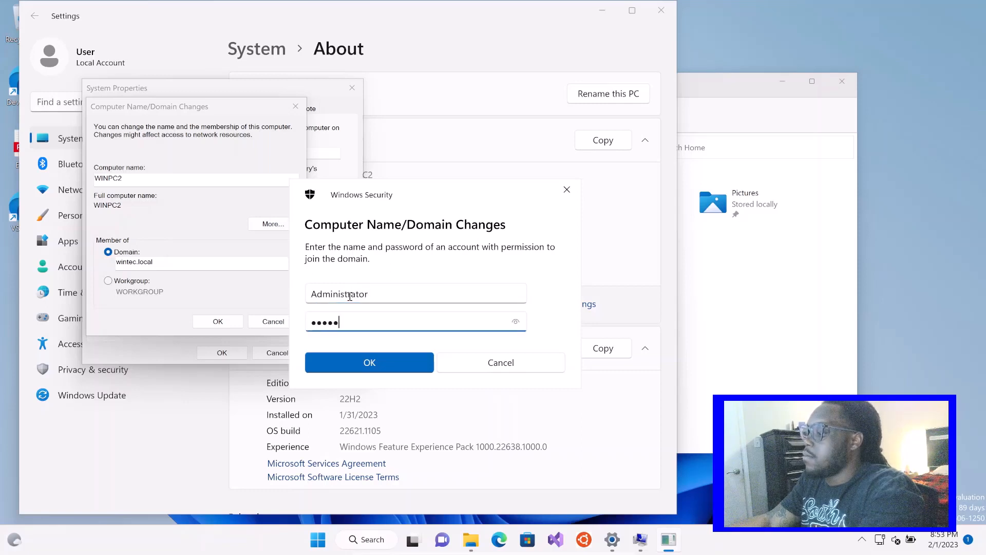
{"action": "type", "text": "••••"}
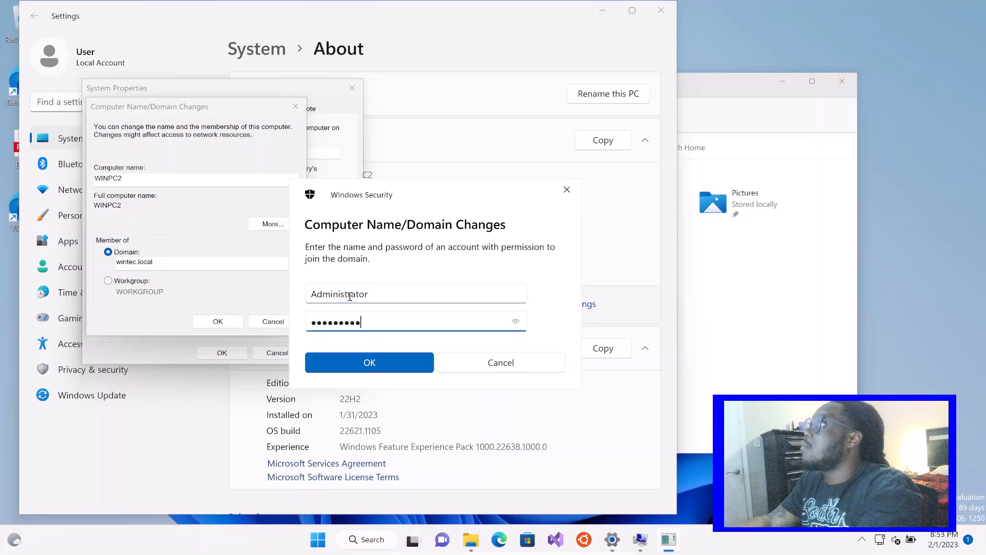
{"action": "key", "text": "Return"}
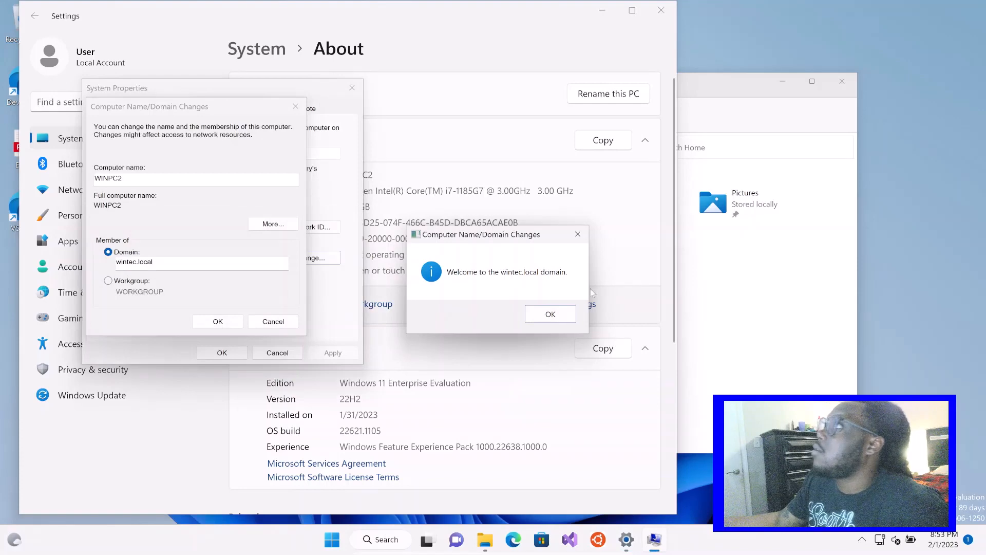
Acknowledge the domain welcome and restart notices, close System Properties, and restart WinPC2 immediately
{"action": "left_click", "coordinate": [550, 315]}
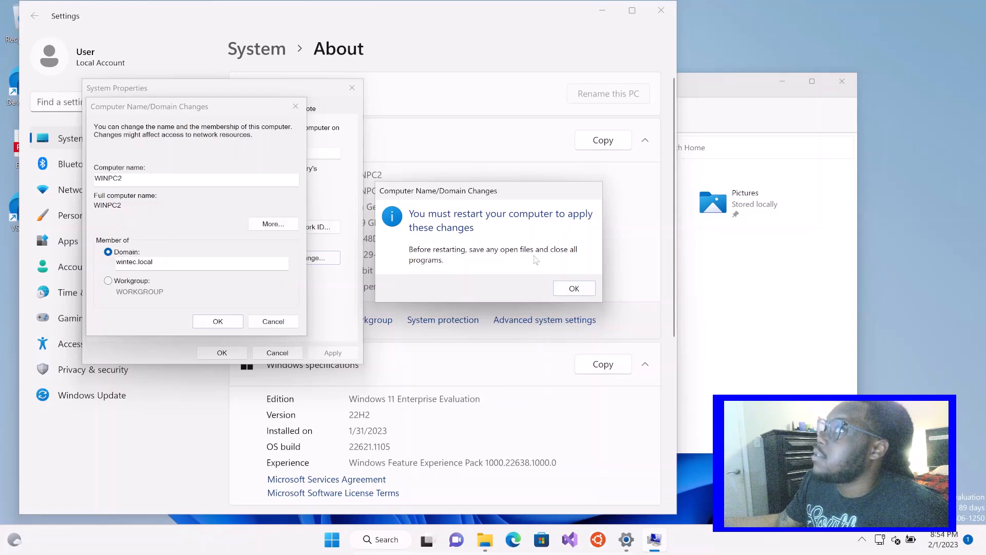
{"action": "left_click", "coordinate": [574, 288]}
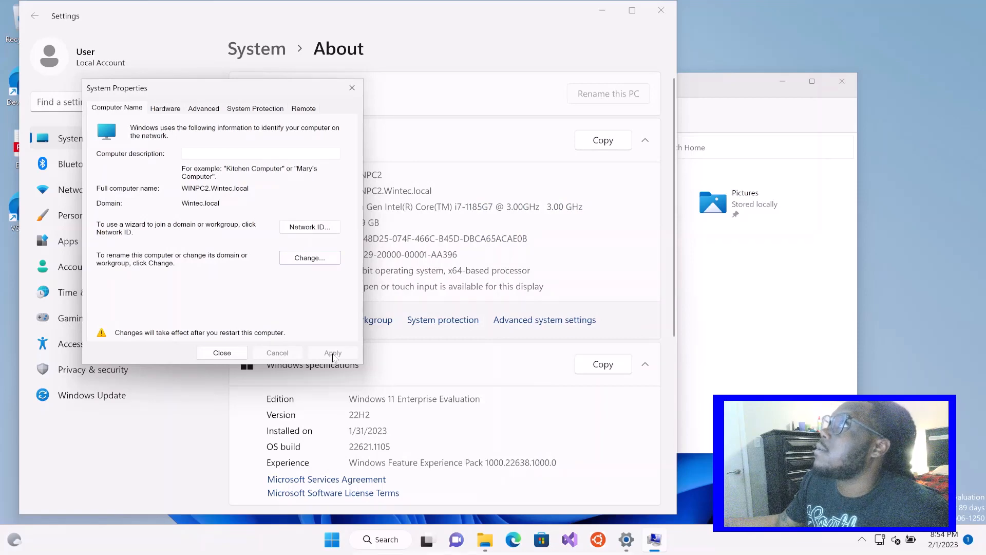
{"action": "left_click", "coordinate": [352, 87]}
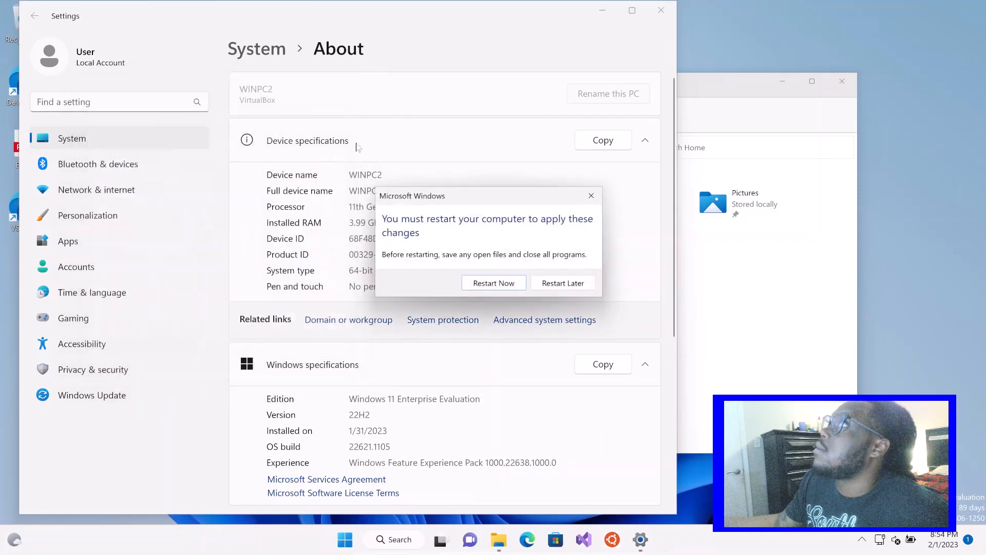
{"action": "left_click", "coordinate": [486, 282]}
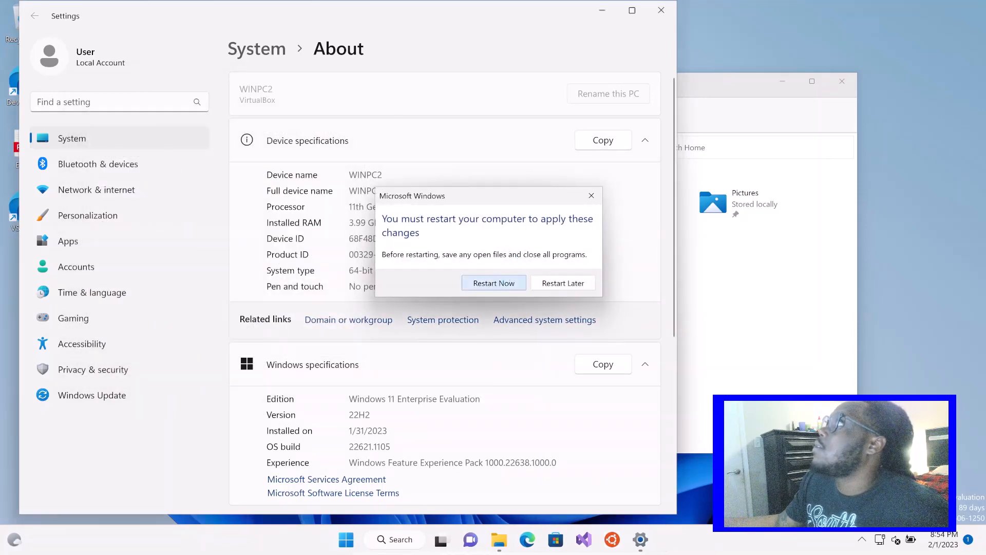
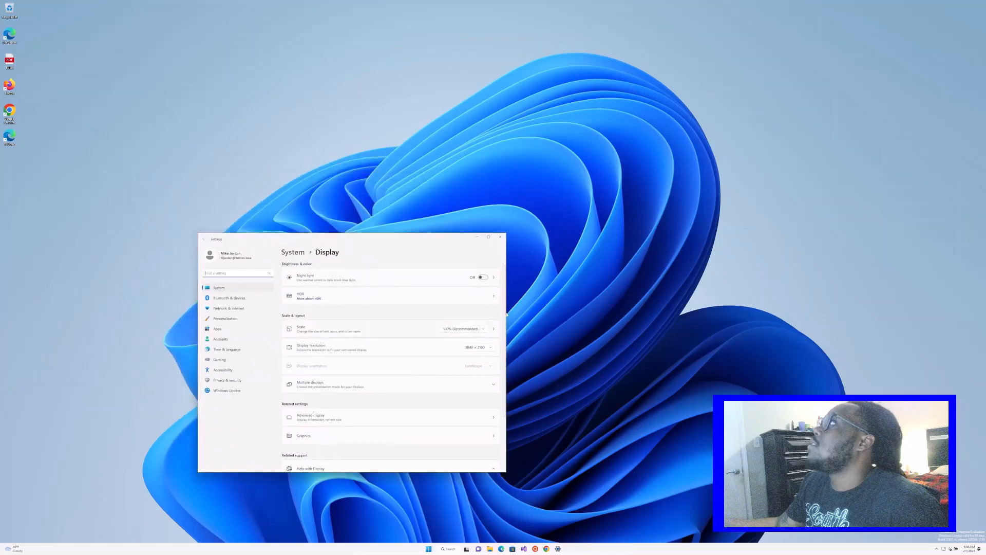
Set the display scale to 225% and close Settings
{"action": "left_click", "coordinate": [479, 329]}
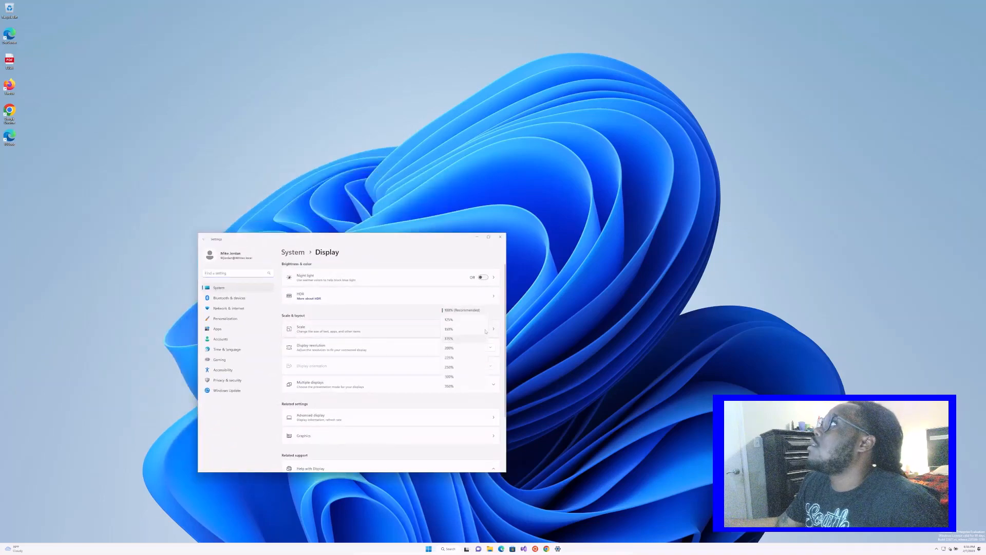
{"action": "left_click", "coordinate": [449, 358]}
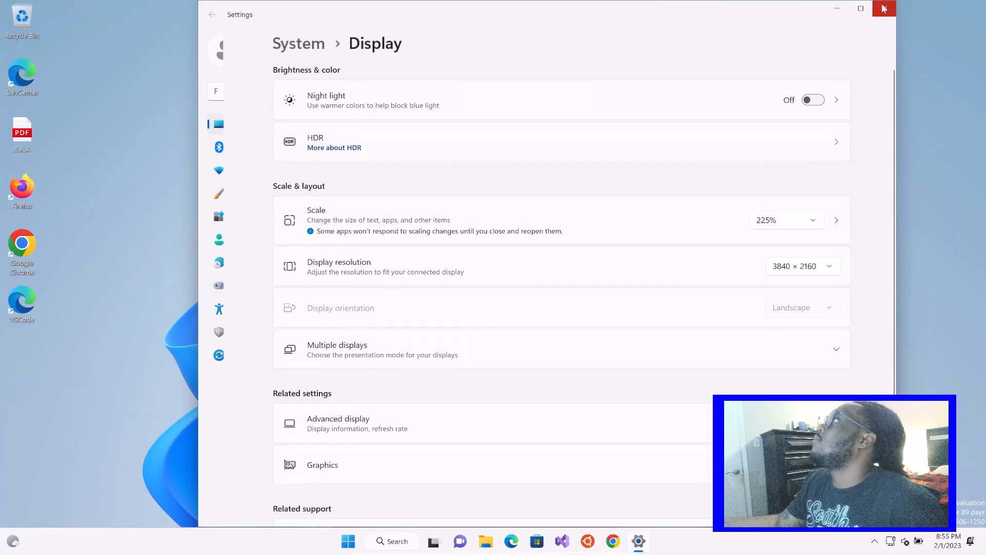
{"action": "key", "text": "alt+F4"}
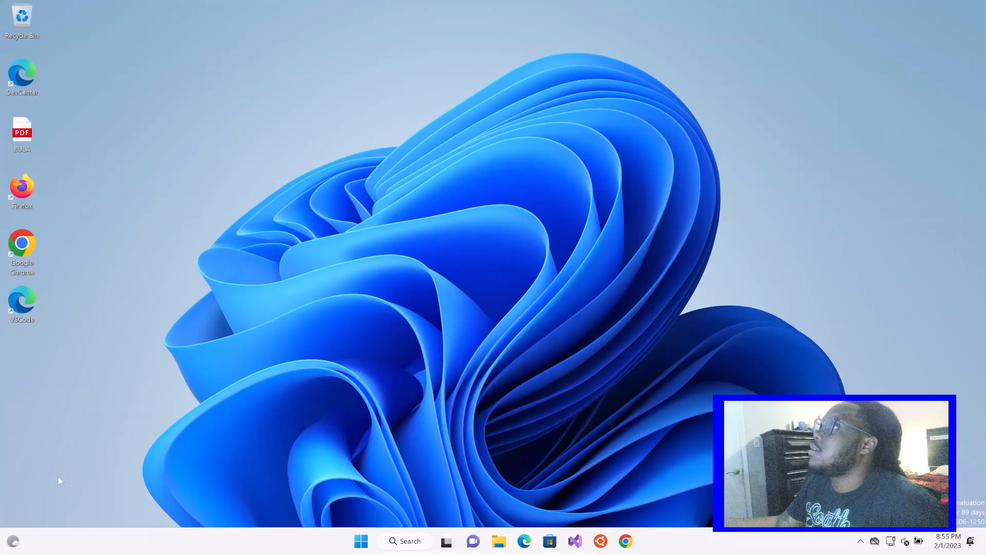
Sign the current domain user out of WinPC1
{"action": "left_click", "coordinate": [361, 540]}
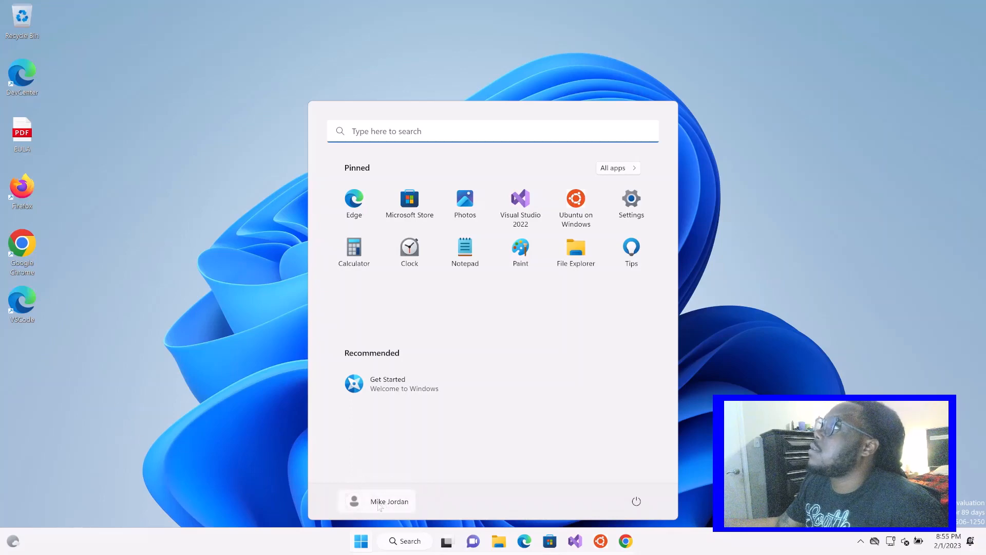
{"action": "left_click", "coordinate": [201, 447]}
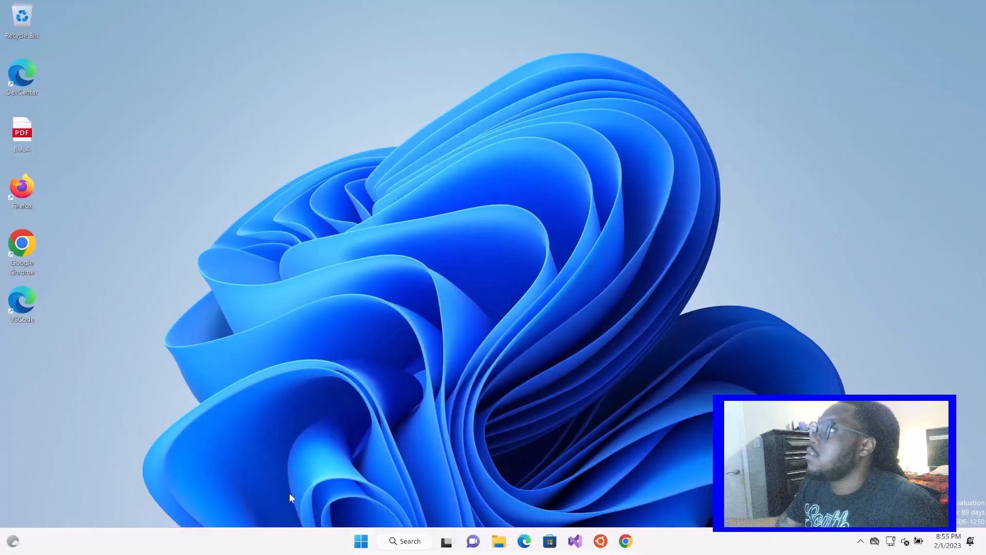
{"action": "left_click", "coordinate": [360, 540]}
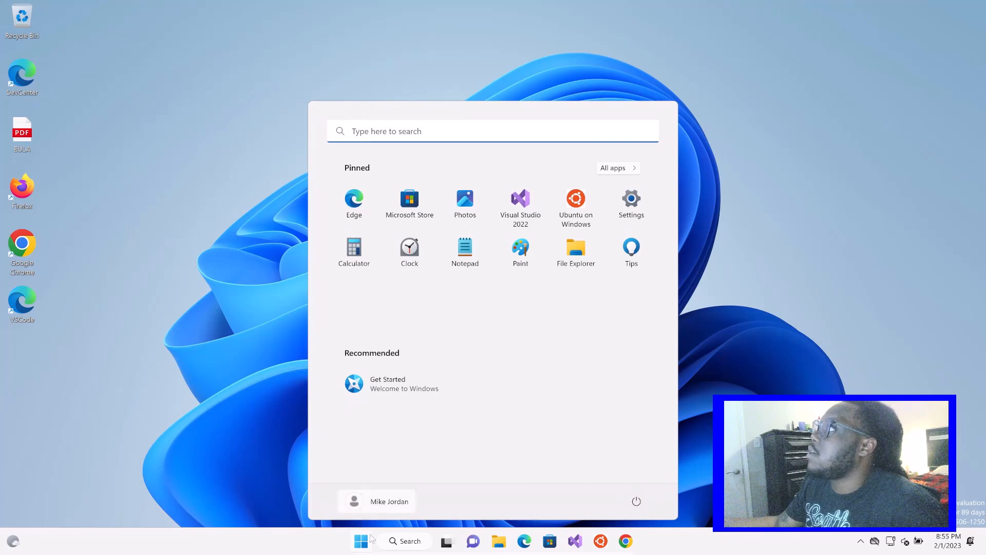
{"action": "left_click", "coordinate": [371, 510]}
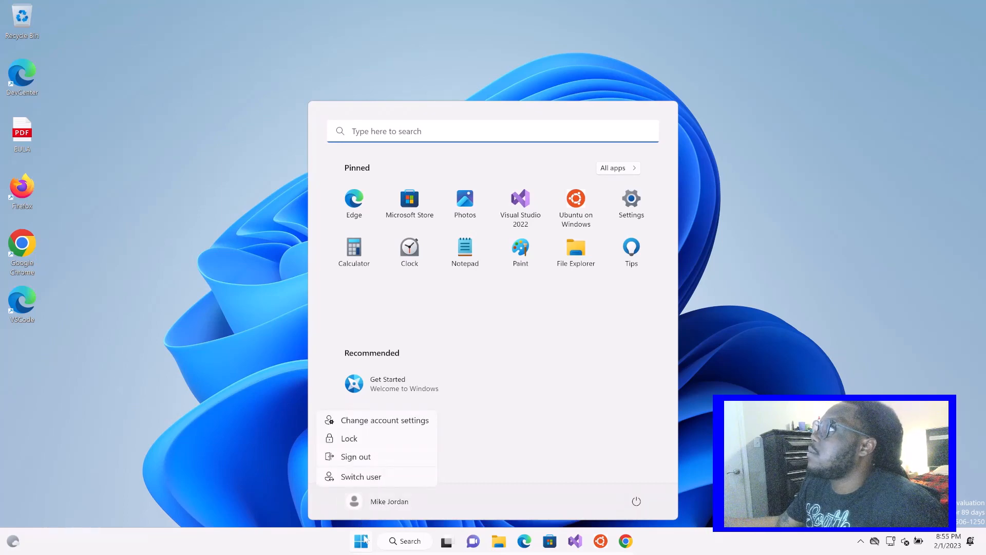
{"action": "left_click", "coordinate": [384, 459]}
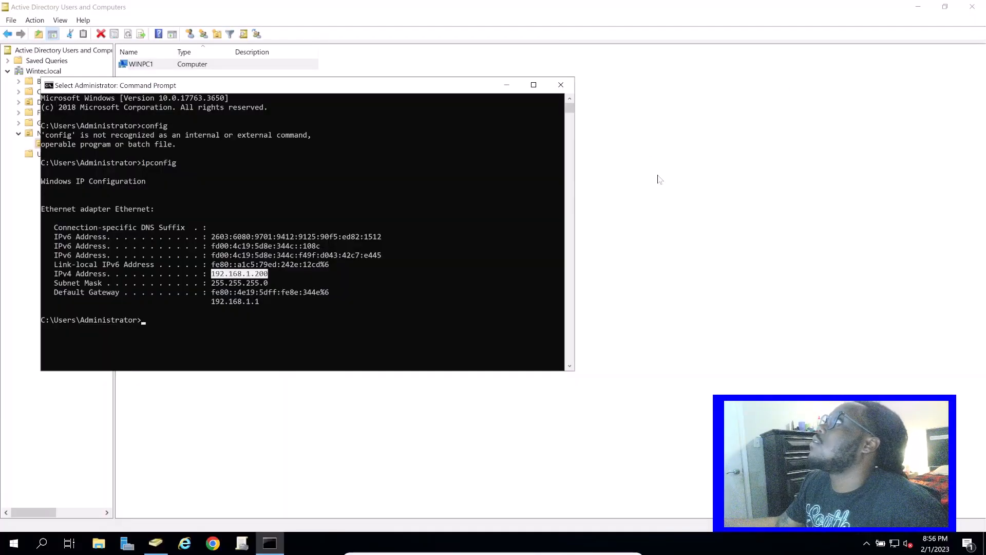
On the domain controller, close Command Prompt and open the properties of the last account listed in Wintec.local's Users container
{"action": "left_click", "coordinate": [561, 85]}
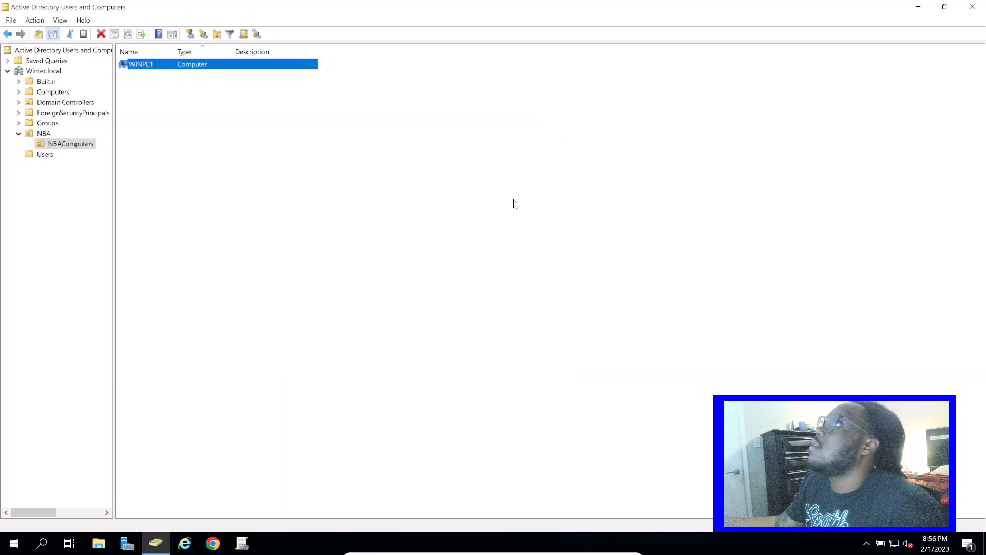
{"action": "left_click", "coordinate": [47, 155]}
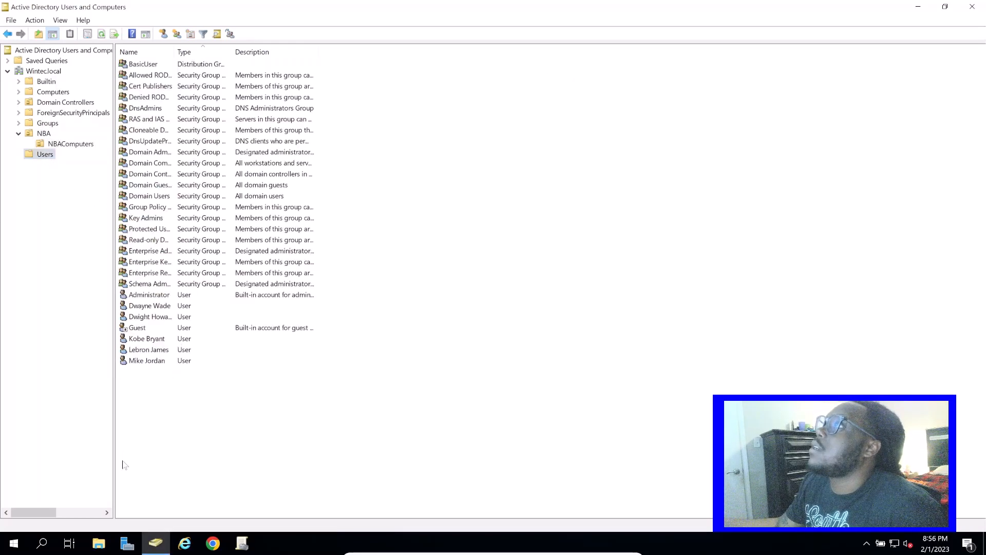
{"action": "double_click", "coordinate": [162, 362]}
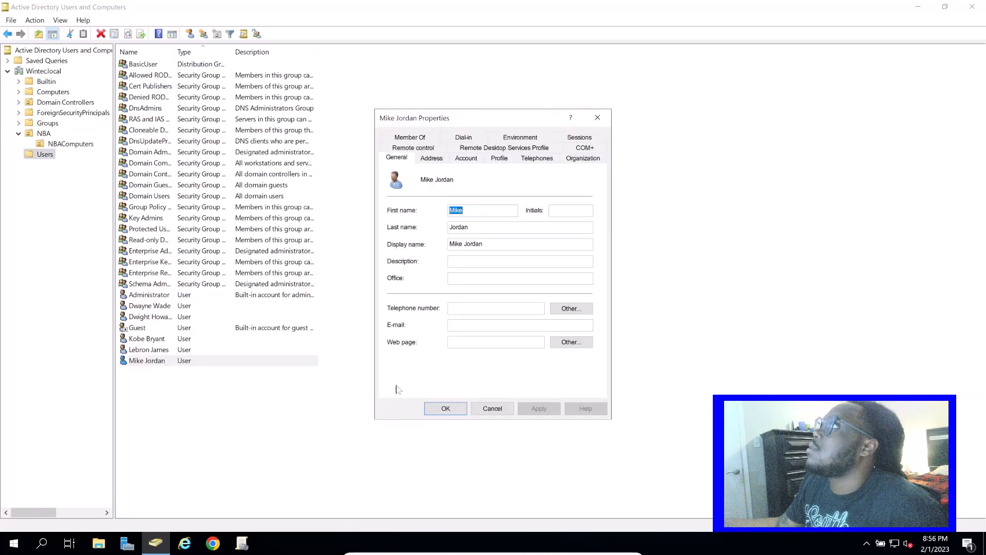
{"action": "right_click", "coordinate": [280, 351]}
{"action": "right_click", "coordinate": [276, 359]}
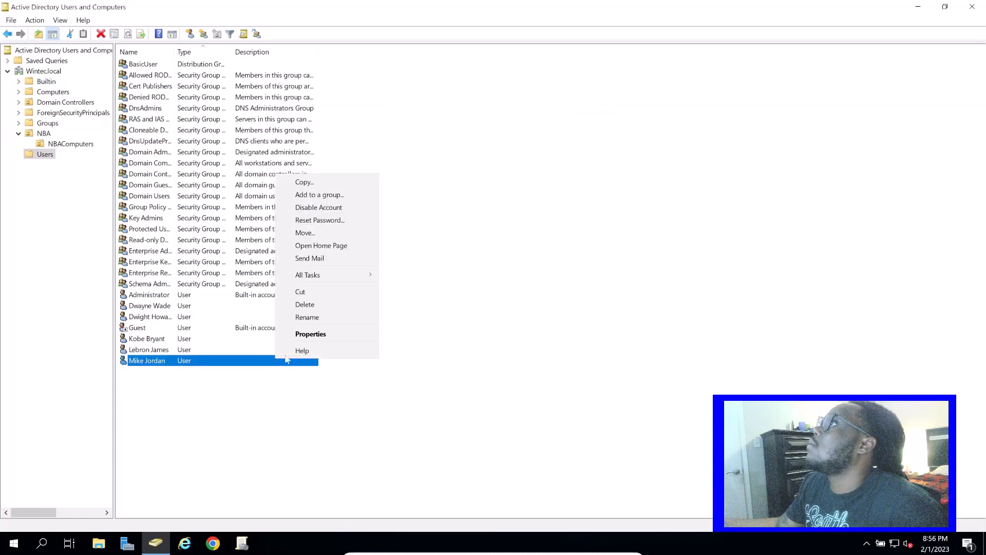
{"action": "key", "text": "Return"}
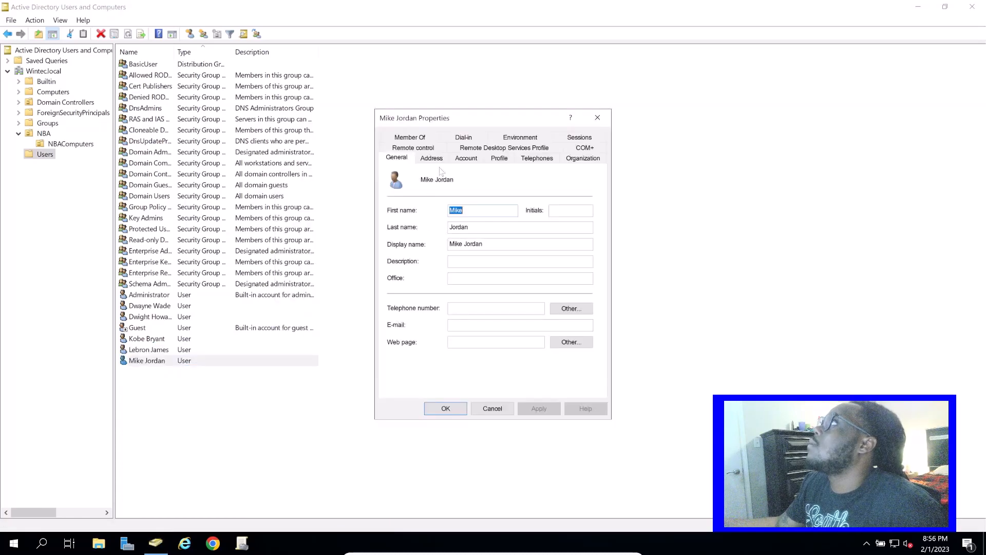
Enable "User must change password at next logon" in the user's account options, then apply and close the properties
{"action": "left_click", "coordinate": [499, 160]}
{"action": "left_click", "coordinate": [474, 159]}
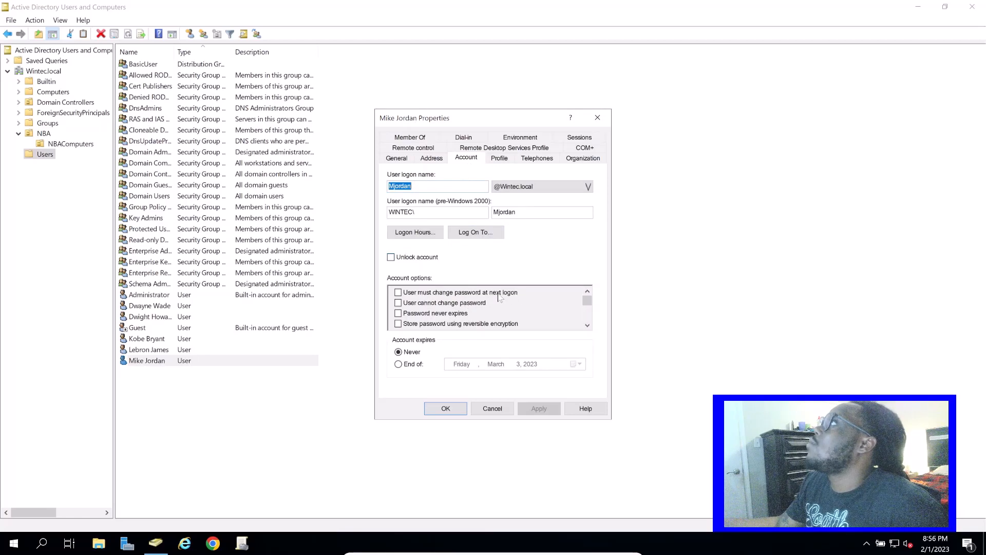
{"action": "left_click", "coordinate": [398, 293]}
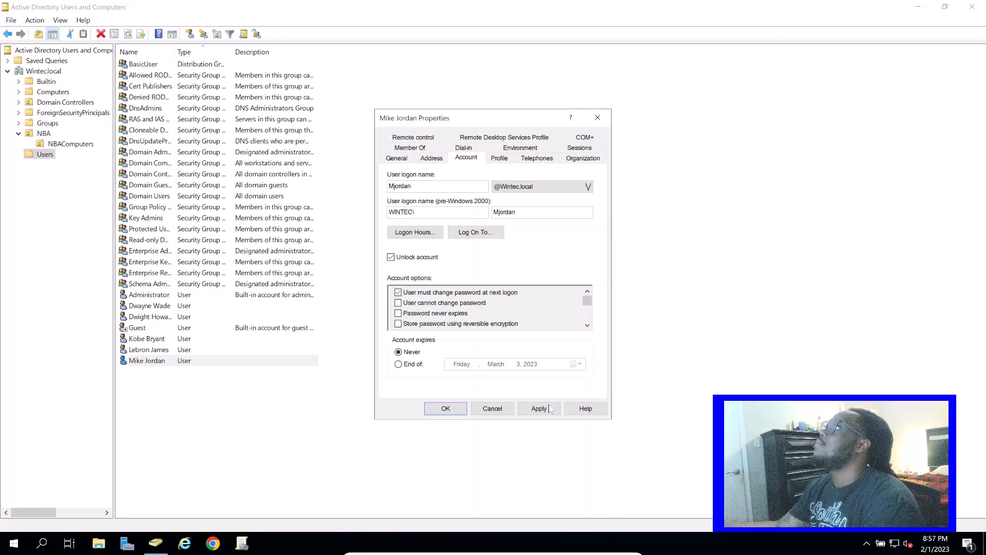
{"action": "left_click", "coordinate": [549, 409]}
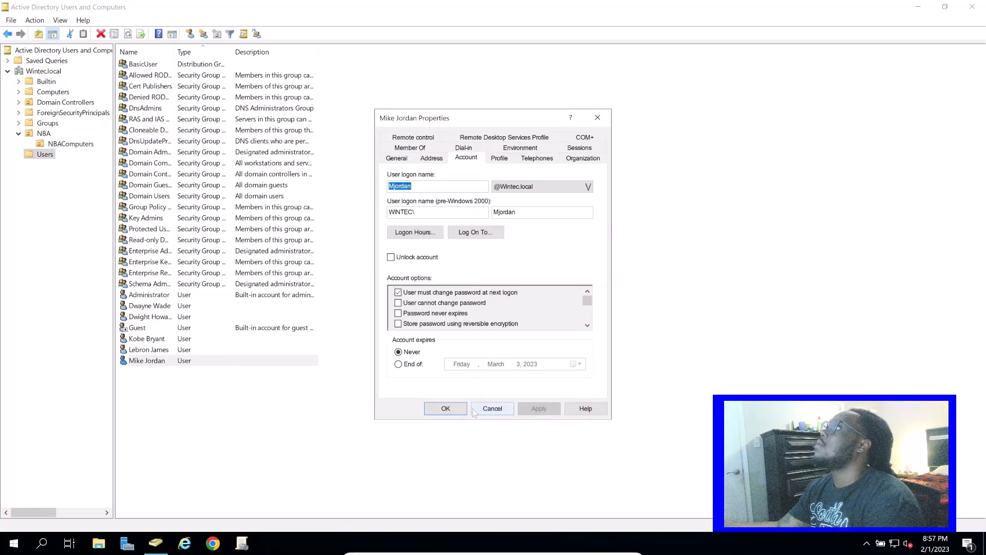
{"action": "left_click", "coordinate": [445, 408]}
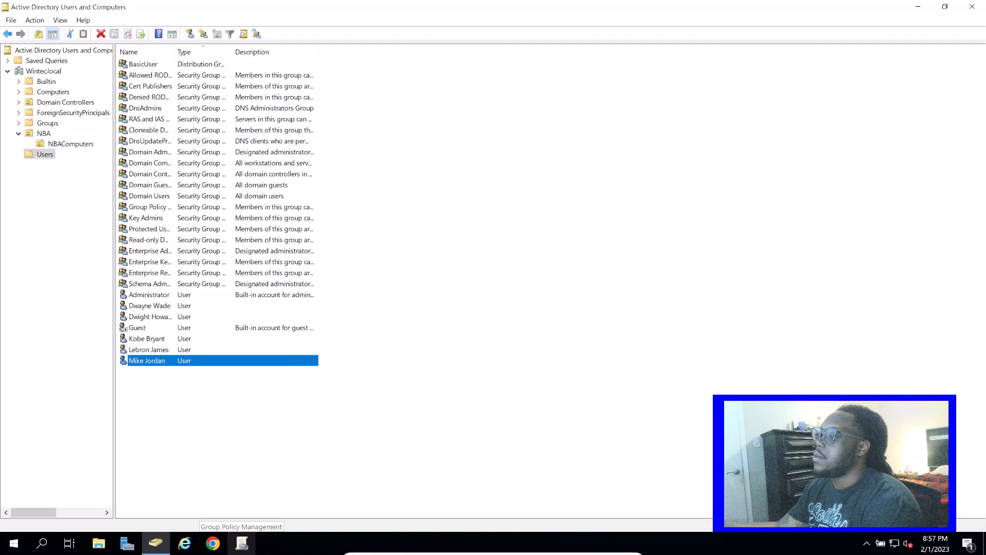
Switch back to WinPC1, sign in with the domain user's current account password, and accept the required password change
{"action": "key", "text": "alt+Tab"}
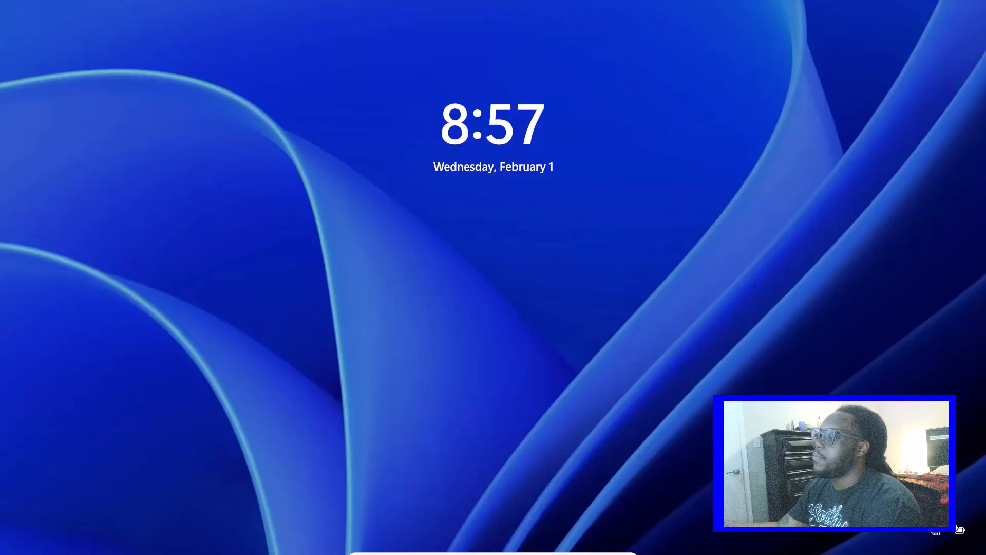
{"action": "left_click_drag", "start_coordinate": [350, 466], "coordinate": [455, 212]}
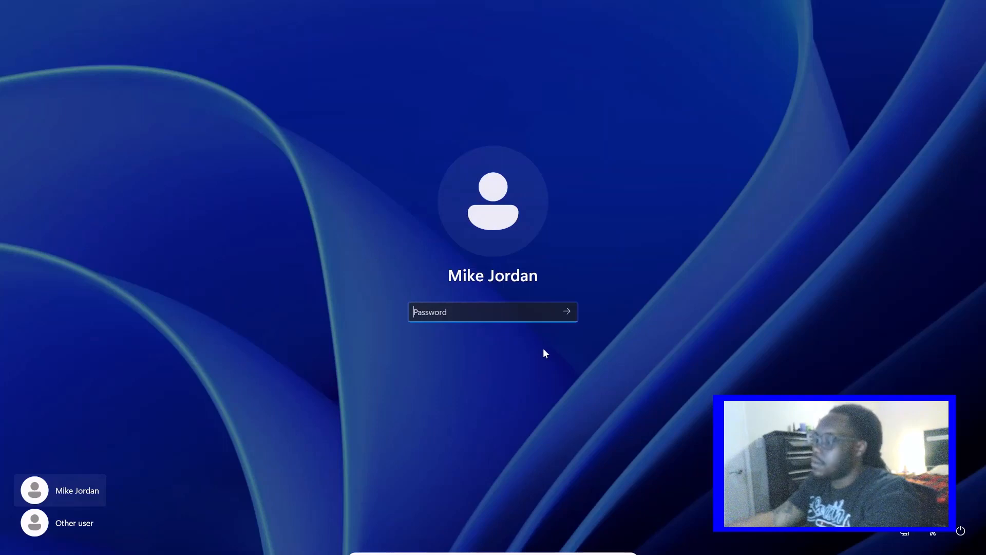
{"action": "type", "text": "********"}
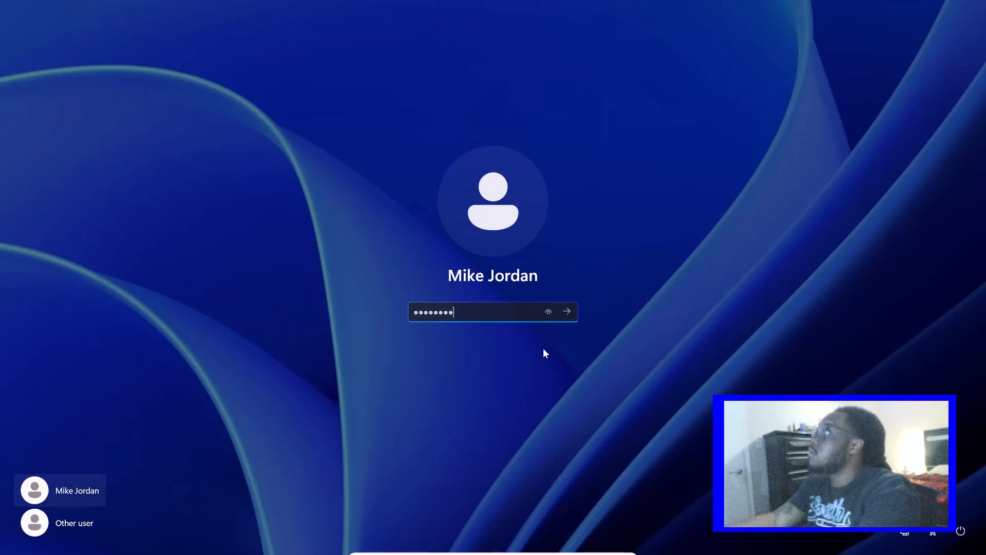
{"action": "key", "text": "Return"}
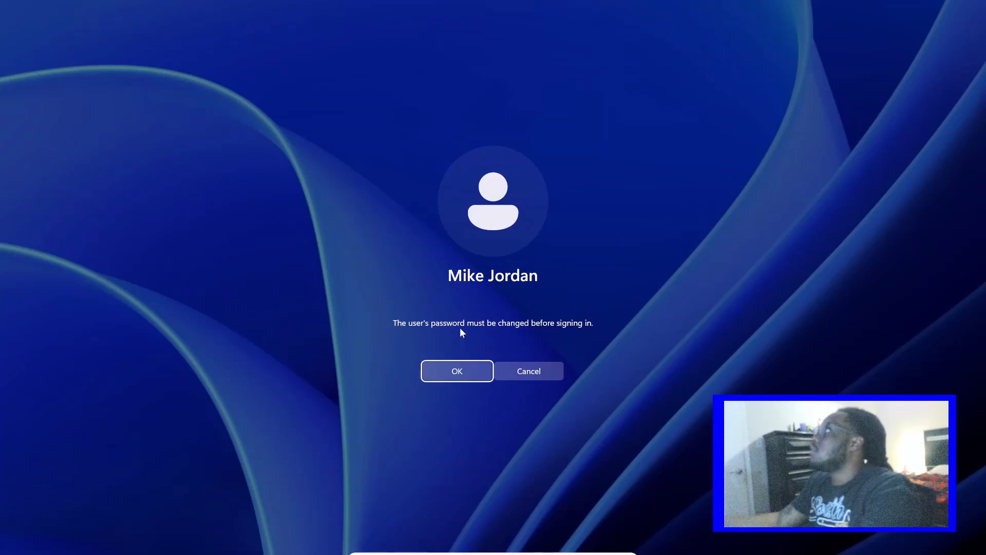
{"action": "left_click", "coordinate": [473, 369]}
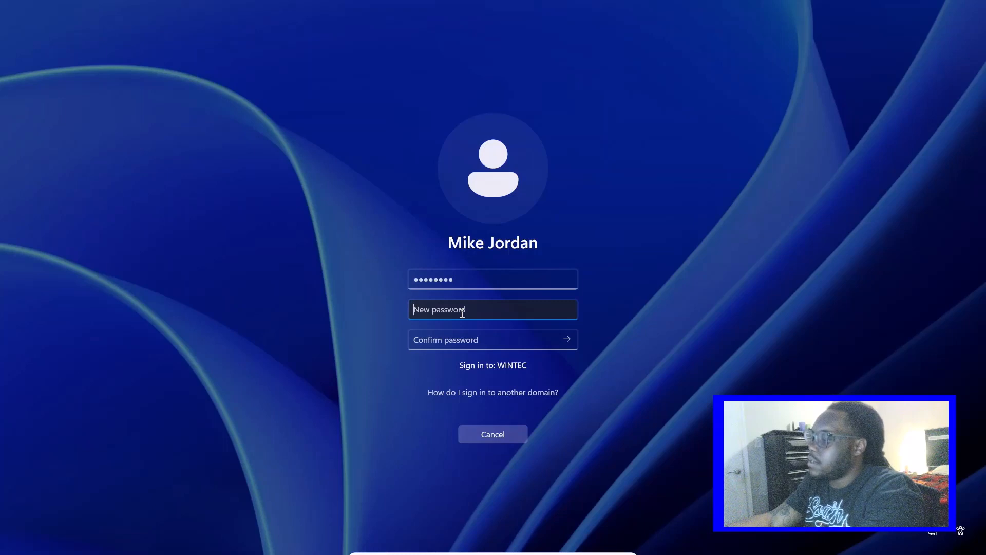
Try to set a new account password for the domain user, entering it in both the new and confirmation fields
{"action": "type", "text": "Password1"}
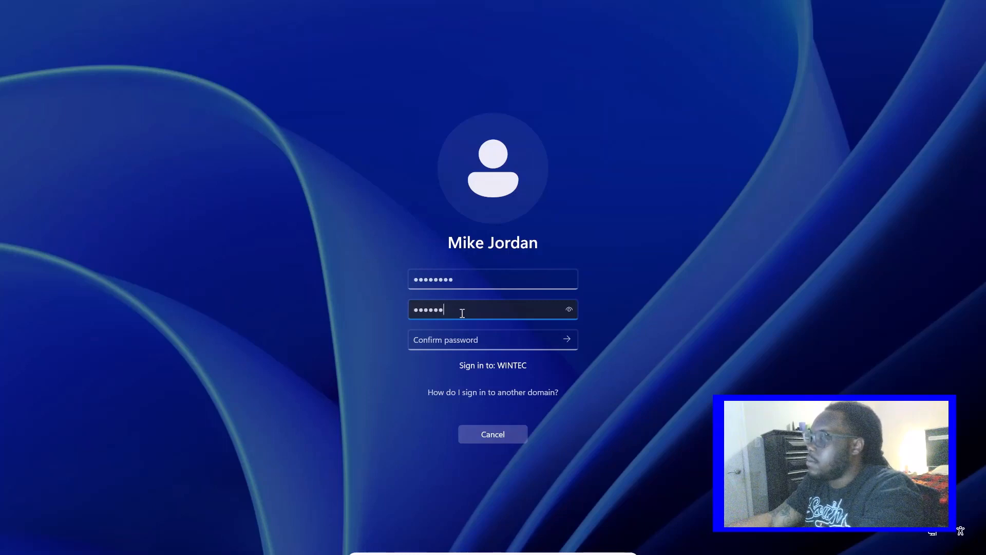
{"action": "key", "text": "Tab"}
{"action": "type", "text": "Password1"}
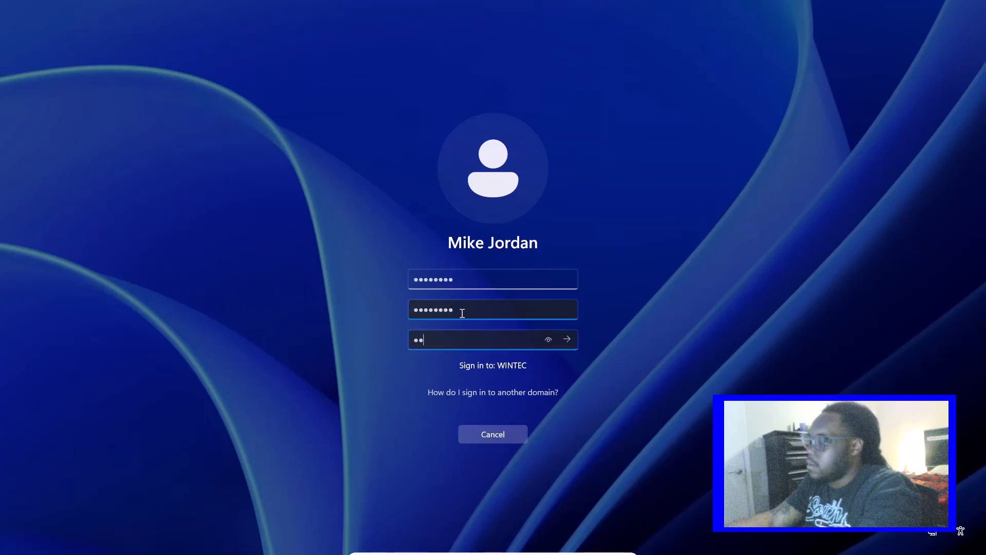
{"action": "key", "text": "Return"}
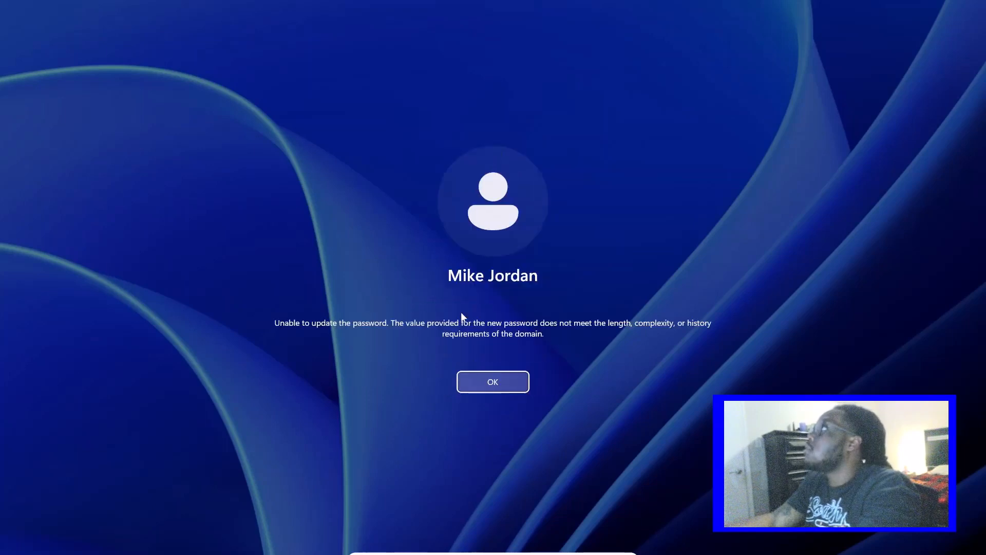
{"action": "key", "text": "Return"}
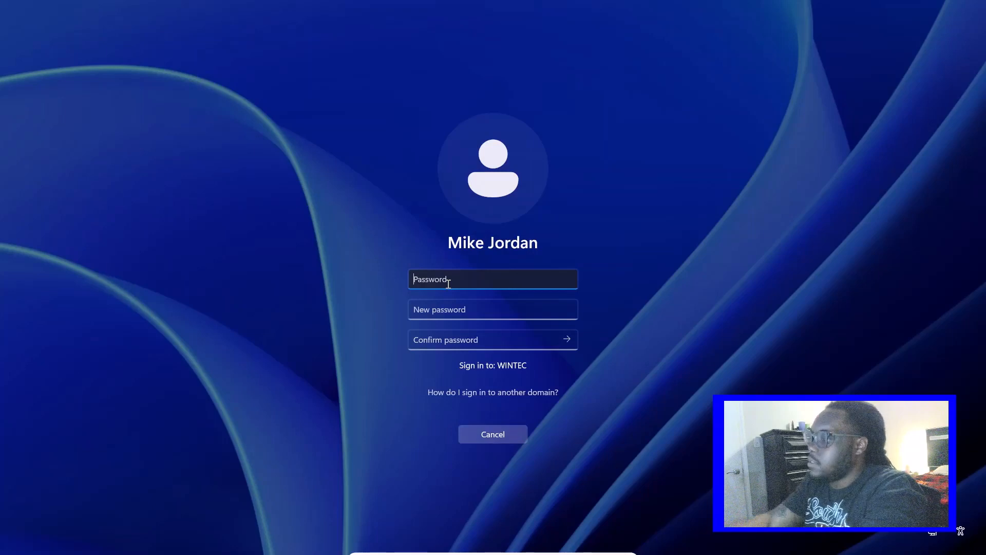
Enter the domain user's current password and a different new password with its confirmation, submit the change, and continue signing in
{"action": "type", "text": "********"}
{"action": "key", "text": "Tab"}
{"action": "type", "text": "********"}
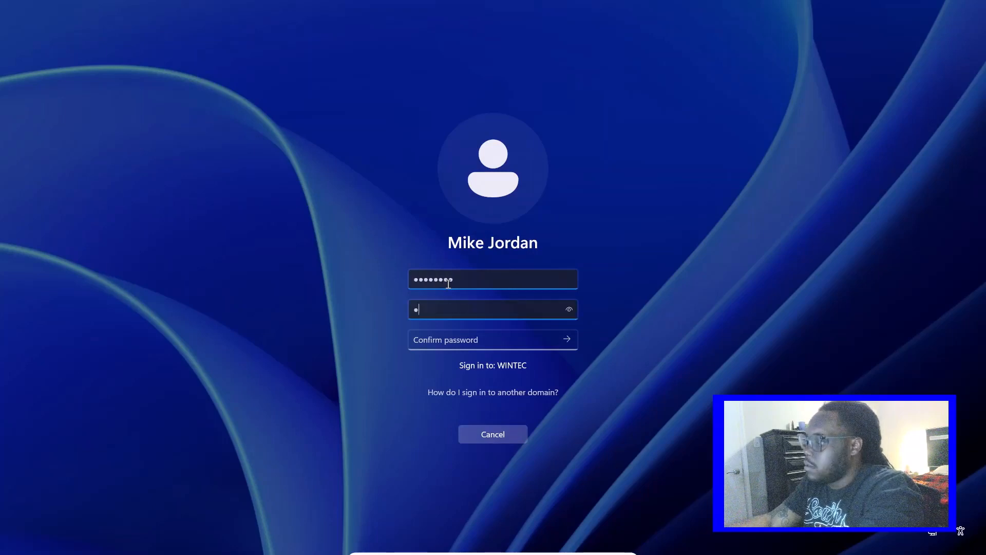
{"action": "type", "text": "*"}
{"action": "key", "text": "Tab"}
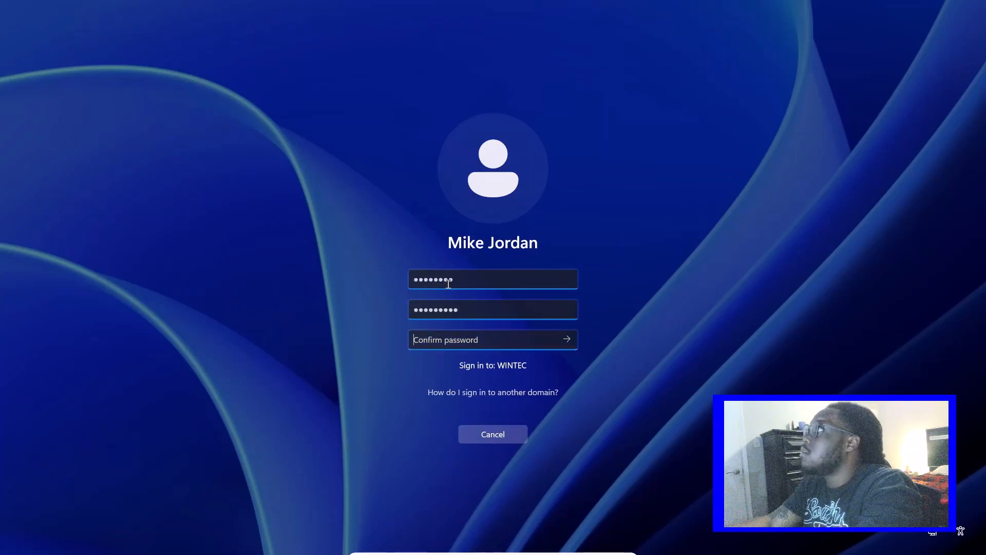
{"action": "type", "text": "*********"}
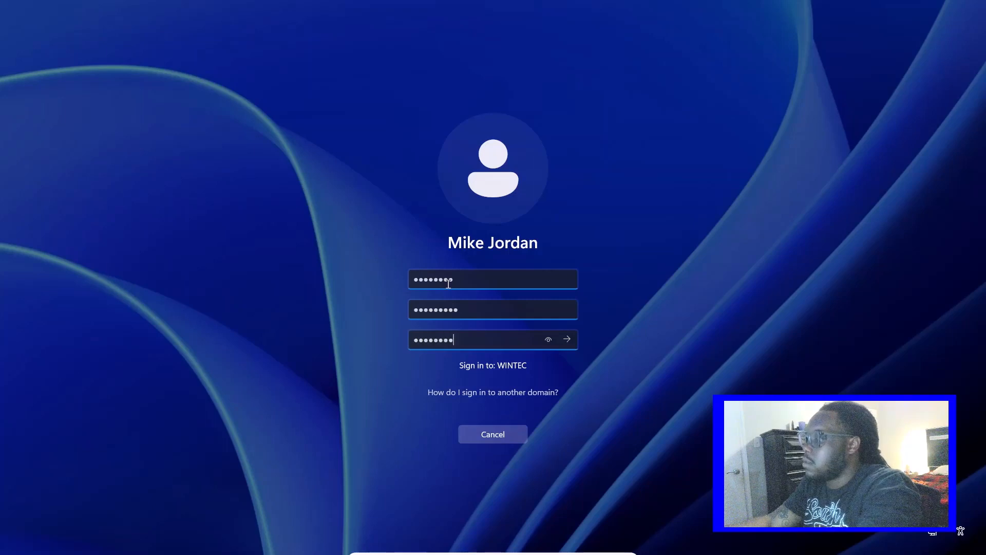
{"action": "left_click", "coordinate": [567, 339]}
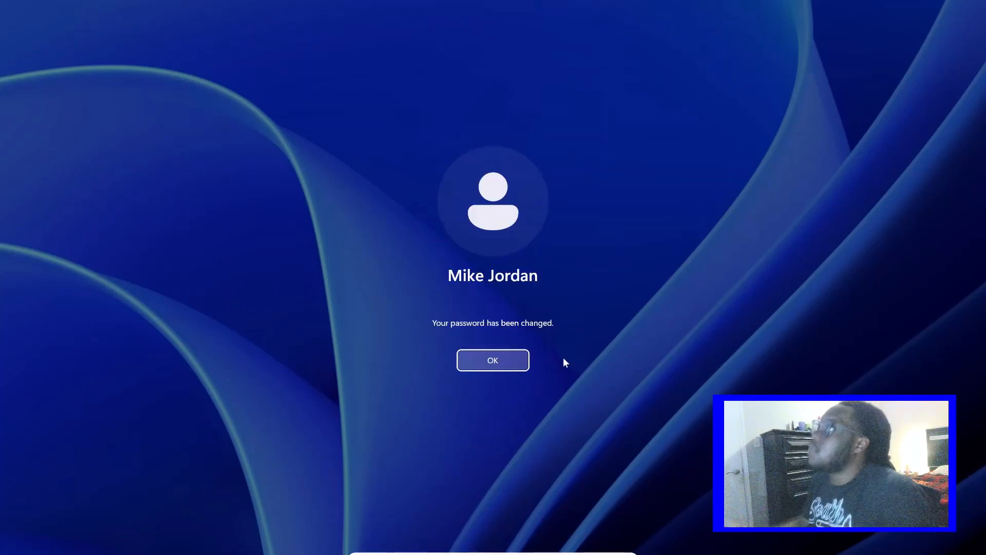
{"action": "left_click", "coordinate": [521, 355]}
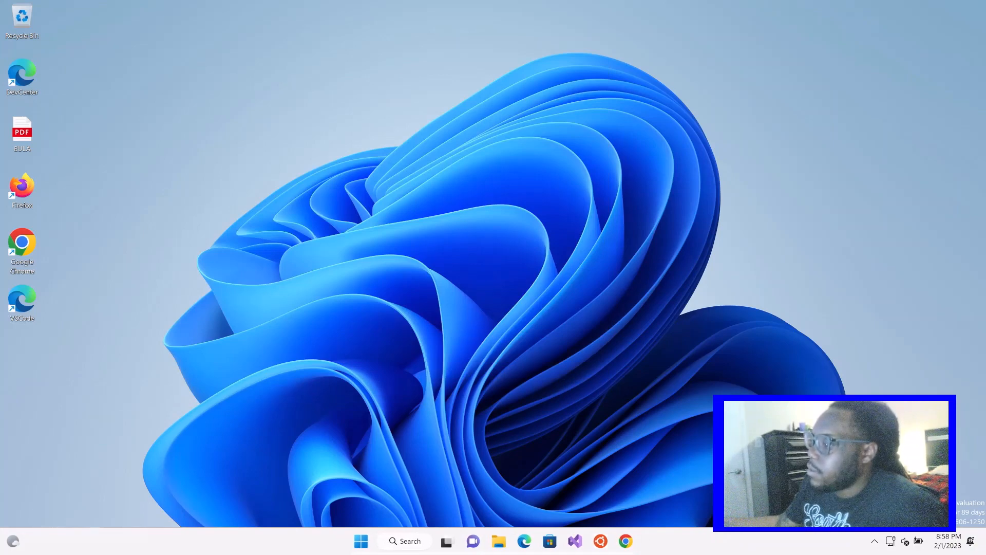
Switch to WinPC2, choose to sign in as another user, and show the help for signing in to another domain
{"action": "key", "text": "super+l"}
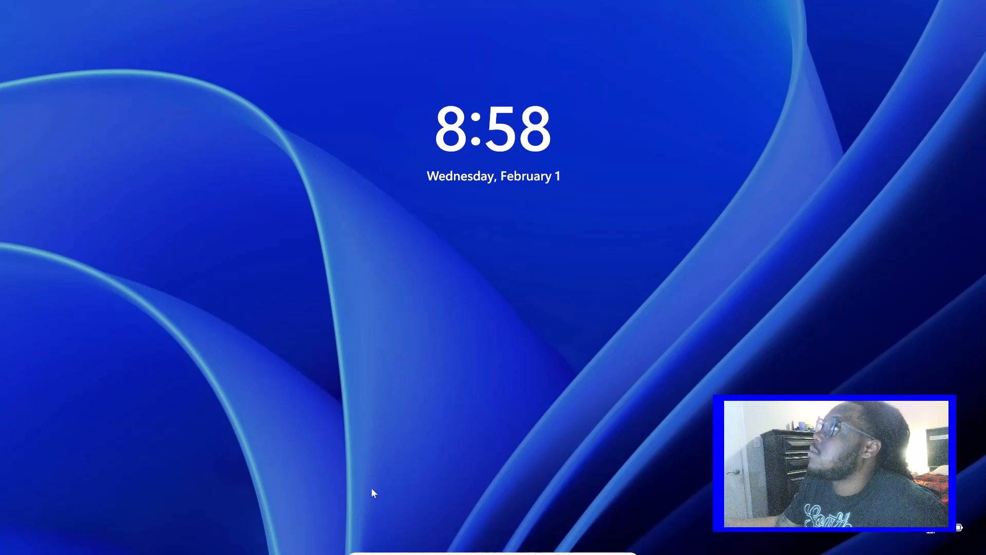
{"action": "left_click", "coordinate": [417, 432]}
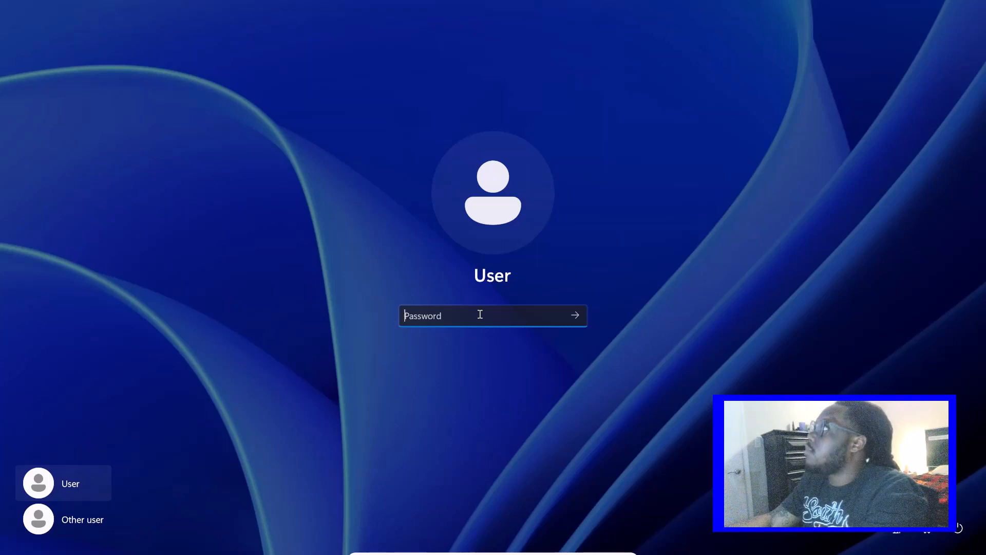
{"action": "type", "text": "•"}
{"action": "key", "text": "BackSpace"}
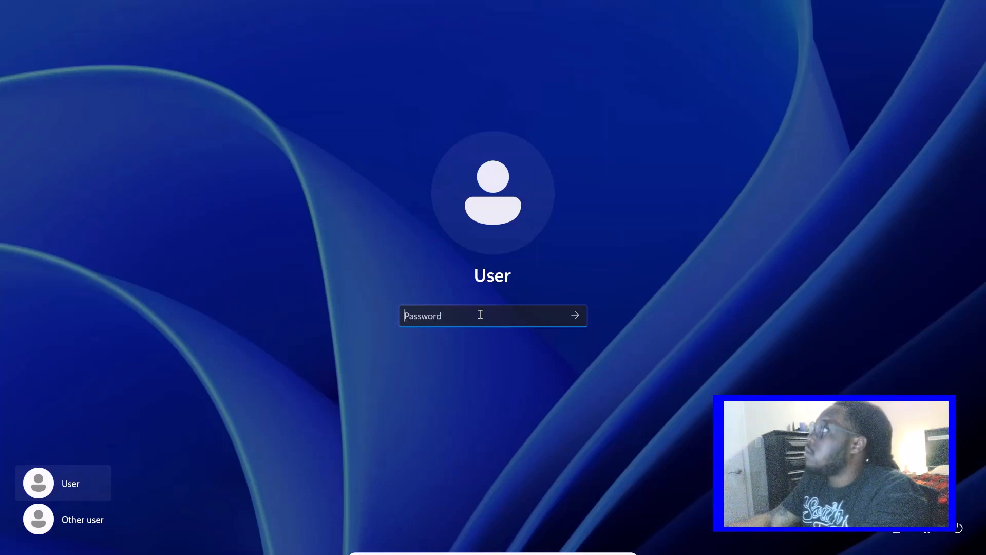
{"action": "left_click", "coordinate": [97, 529]}
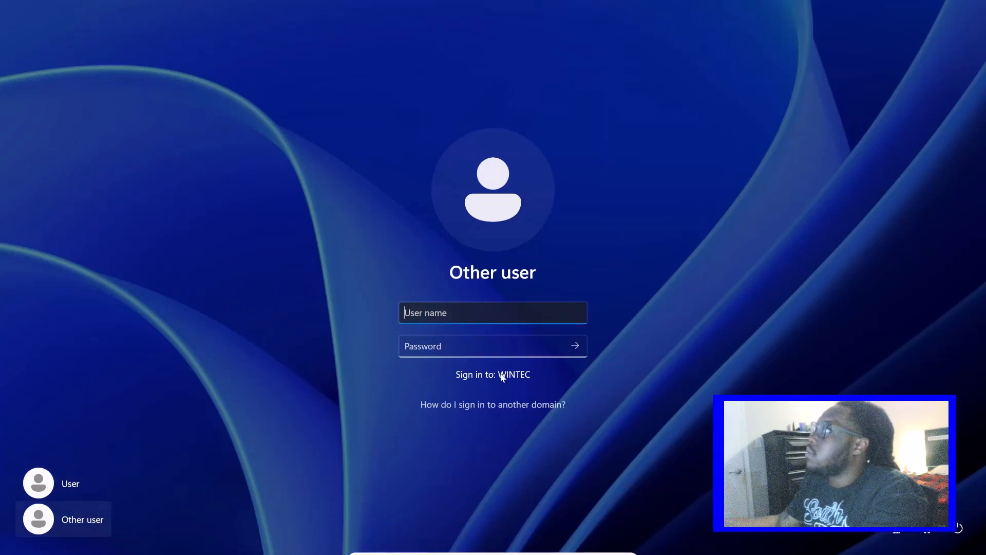
{"action": "left_click", "coordinate": [486, 404]}
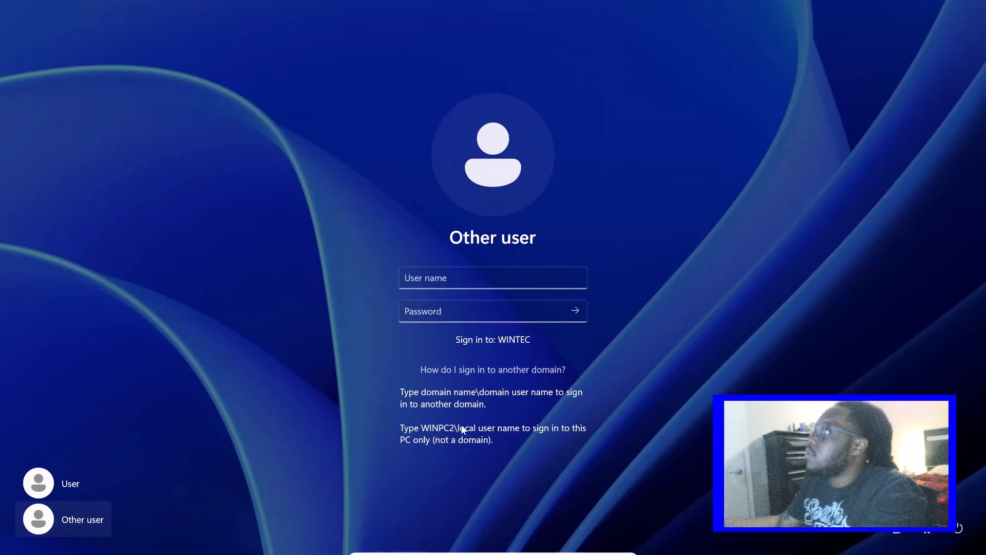
Enter the domain user's user name and account password, and sign in to the WINTEC domain on WinPC2
{"action": "left_click", "coordinate": [525, 430]}
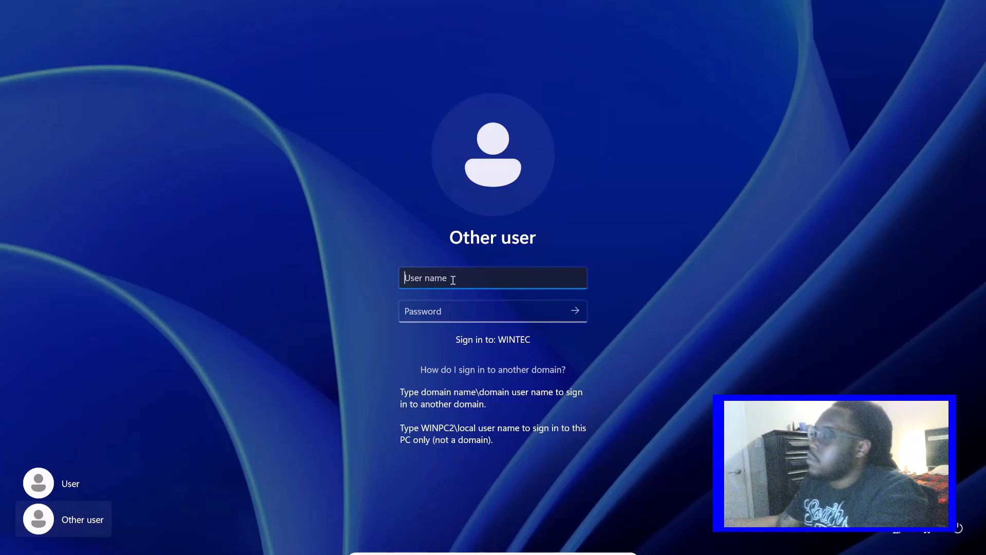
{"action": "type", "text": "l"}
{"action": "key", "text": "BackSpace"}
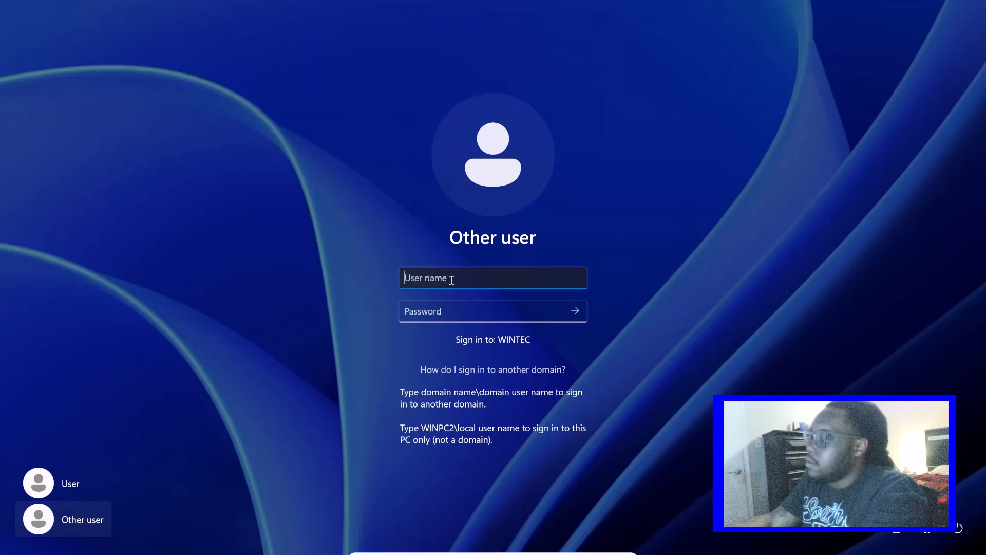
{"action": "type", "text": "Ljames"}
{"action": "key", "text": "Tab"}
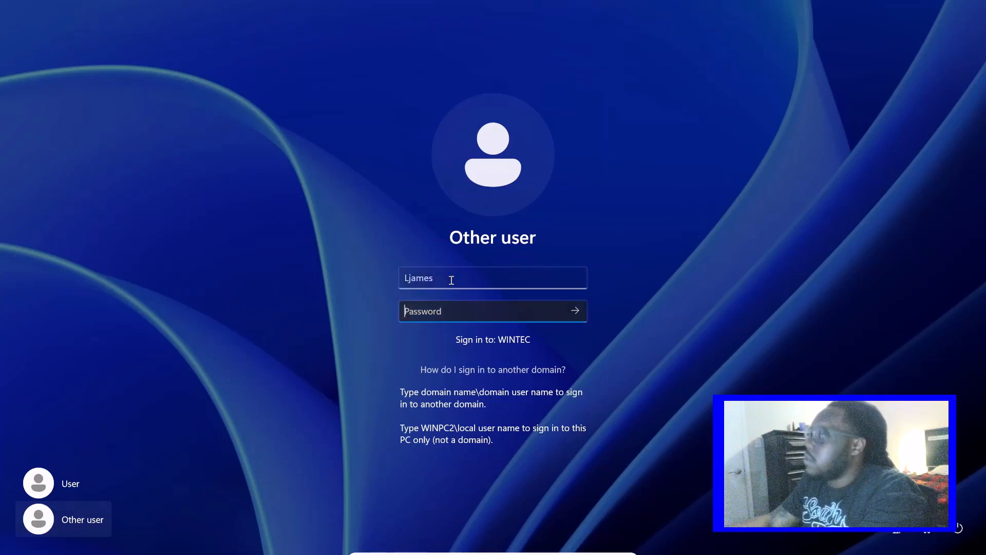
{"action": "type", "text": "********"}
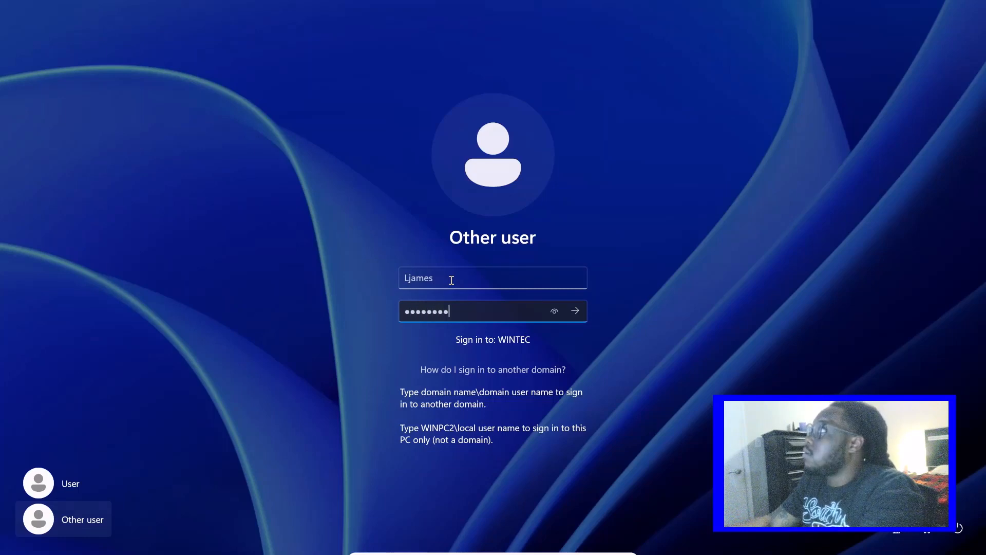
{"action": "key", "text": "Return"}
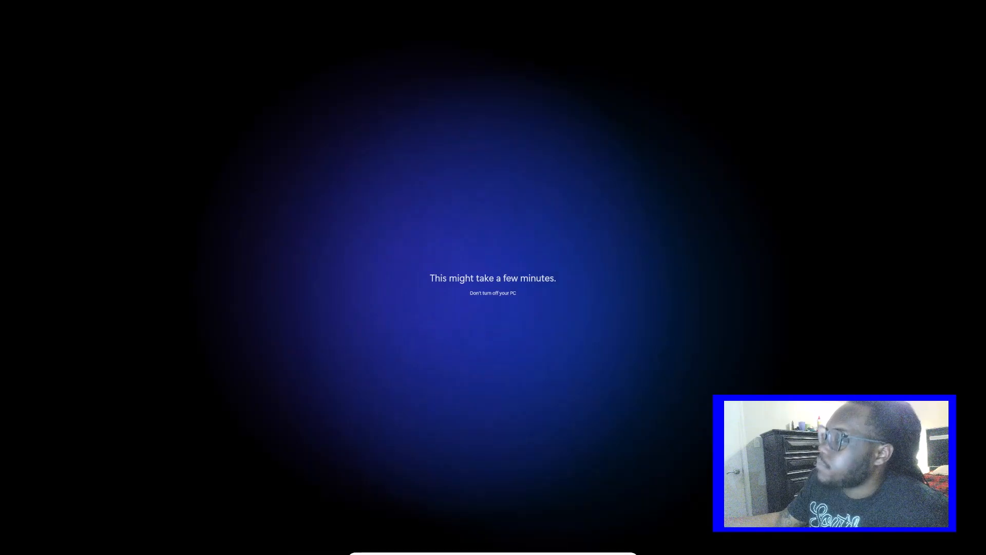
Switch to the domain server, show the Computers container of Wintec.local, and open the properties of WINPC2
{"action": "mouse_move", "coordinate": [493, 553]}
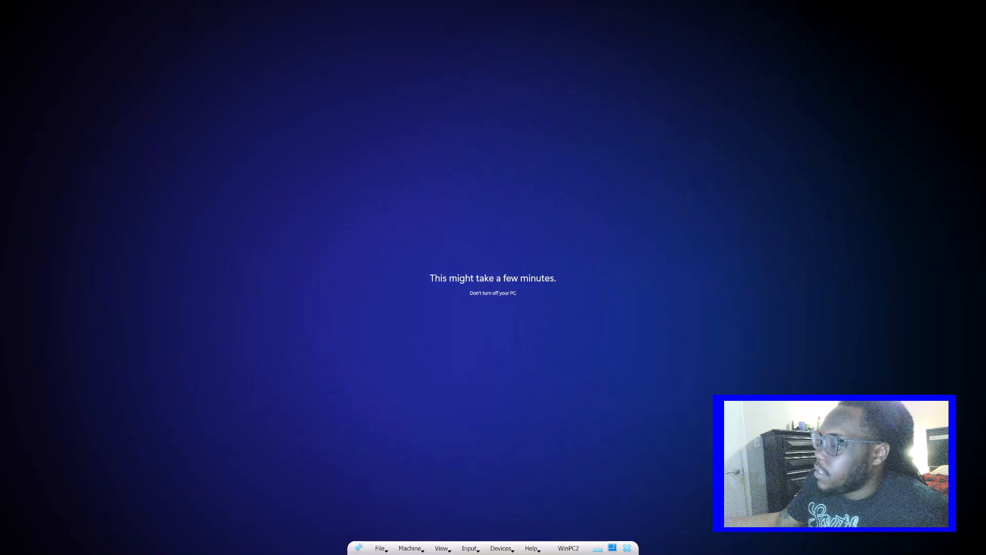
{"action": "left_click", "coordinate": [597, 549]}
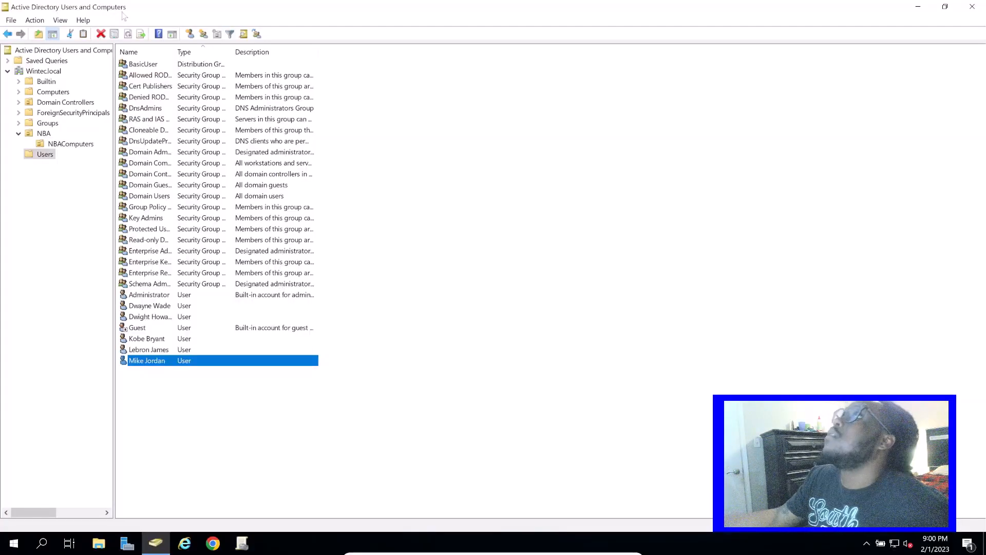
{"action": "left_click", "coordinate": [135, 386]}
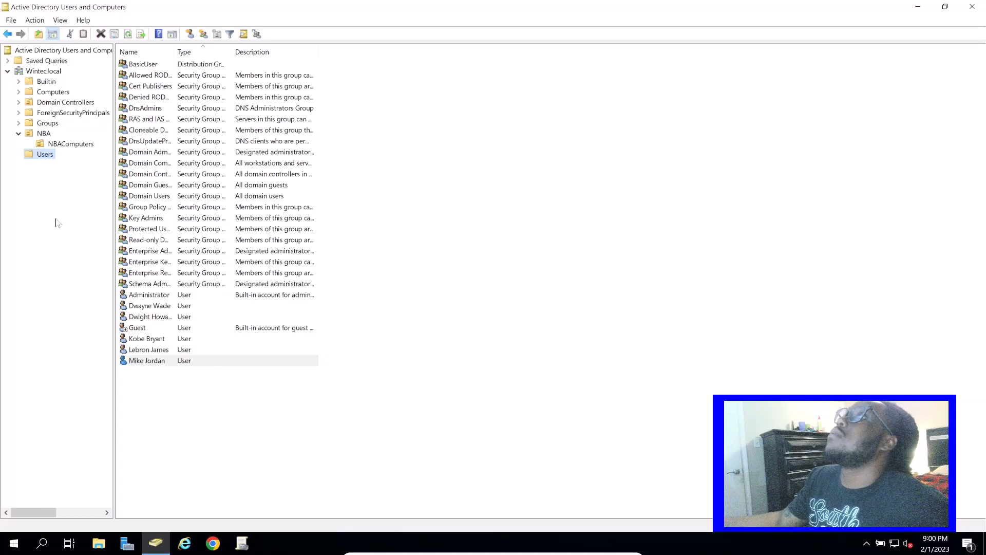
{"action": "left_click", "coordinate": [53, 93]}
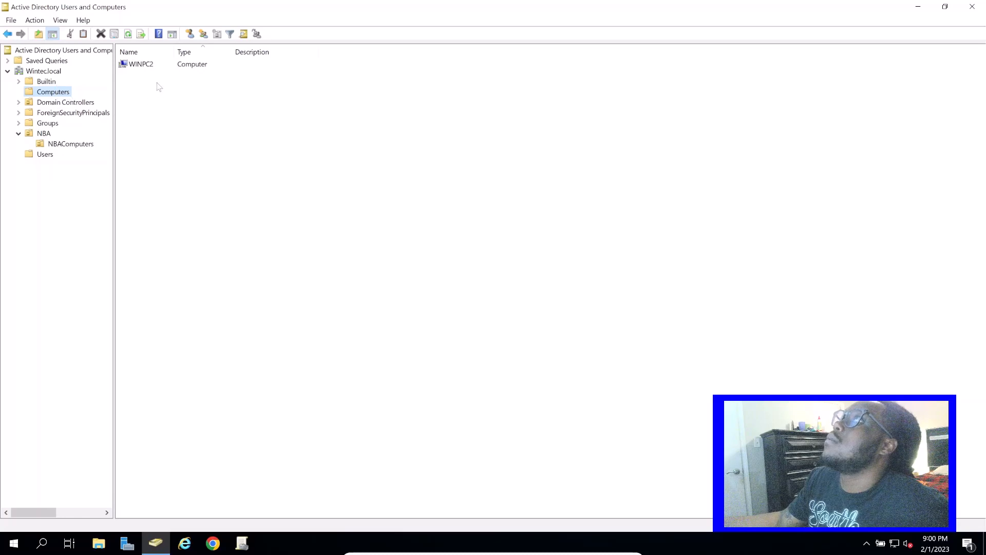
{"action": "left_click", "coordinate": [183, 77]}
{"action": "left_click", "coordinate": [140, 66]}
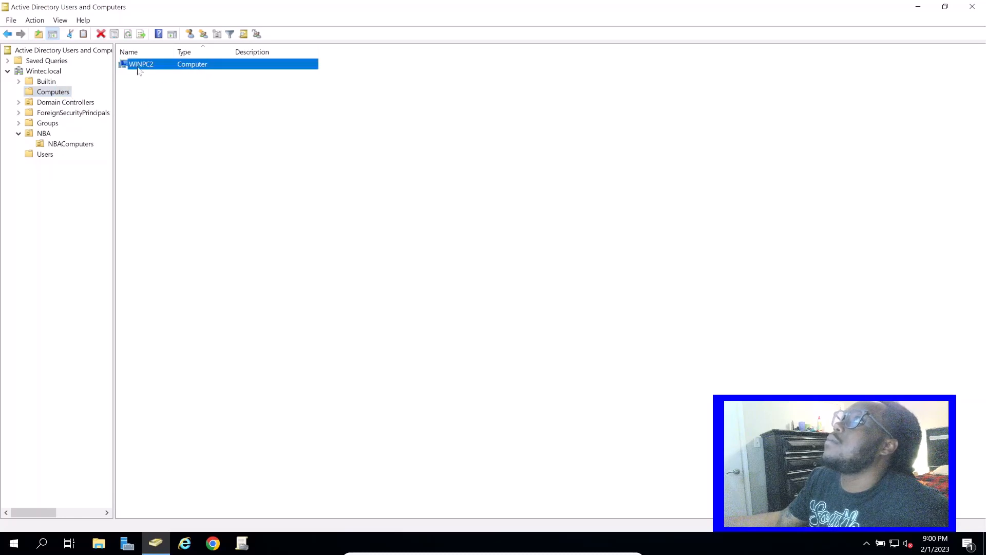
{"action": "right_click", "coordinate": [139, 66]}
{"action": "left_click", "coordinate": [191, 187]}
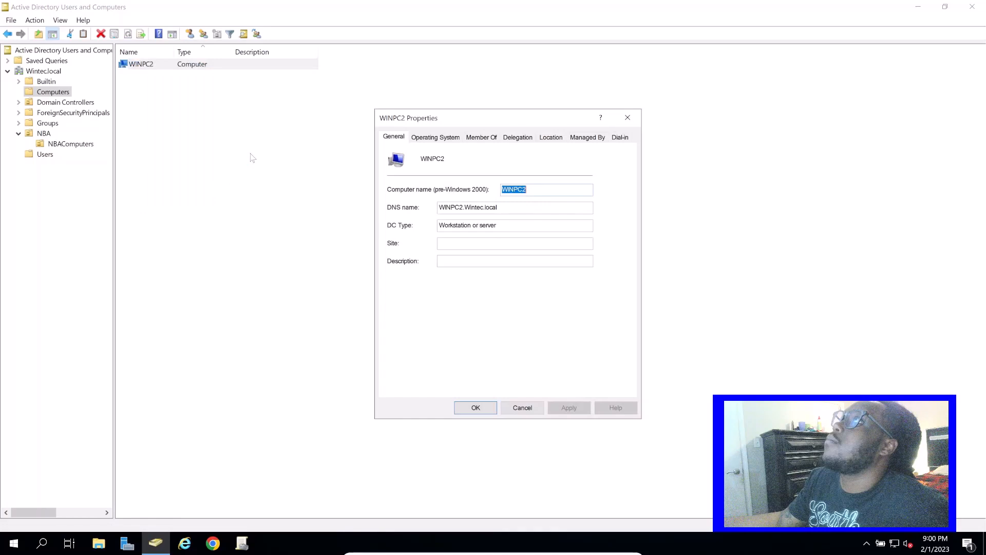
Review WINPC2's operating system, group membership, delegation, location, manager and dial-in properties, close them, and show the contents of NBAComputers
{"action": "left_click", "coordinate": [428, 138]}
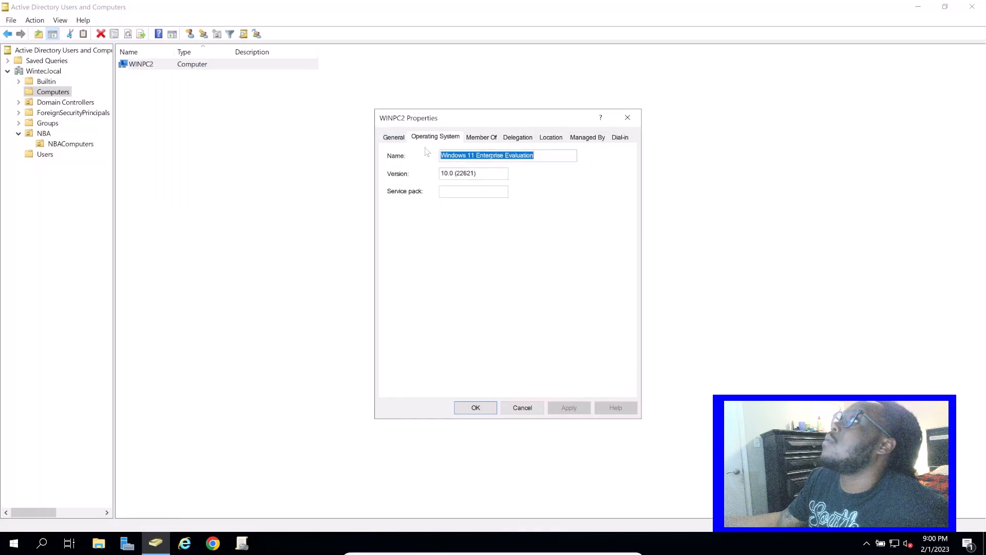
{"action": "left_click", "coordinate": [487, 138]}
{"action": "left_click", "coordinate": [510, 140]}
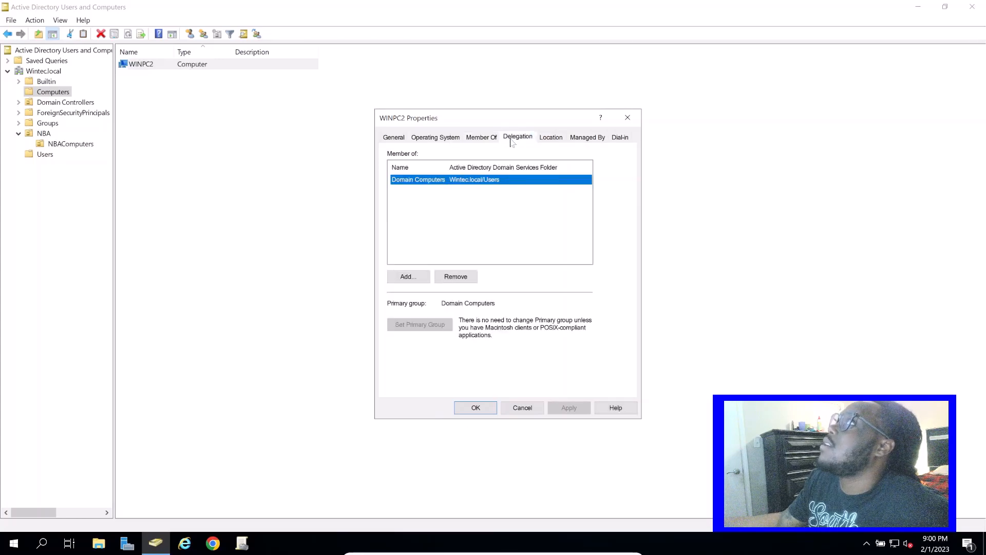
{"action": "left_click", "coordinate": [552, 139]}
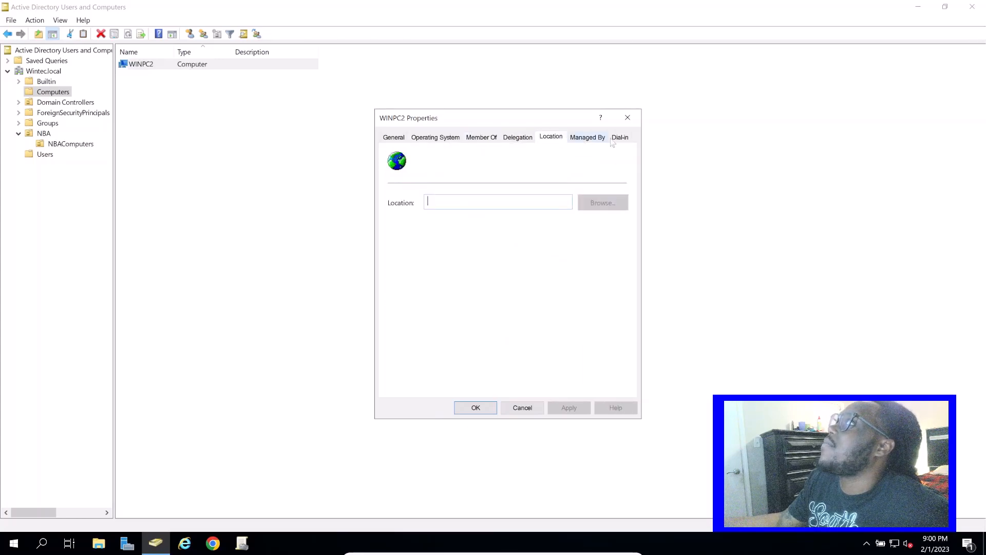
{"action": "left_click", "coordinate": [586, 138]}
{"action": "left_click", "coordinate": [619, 136]}
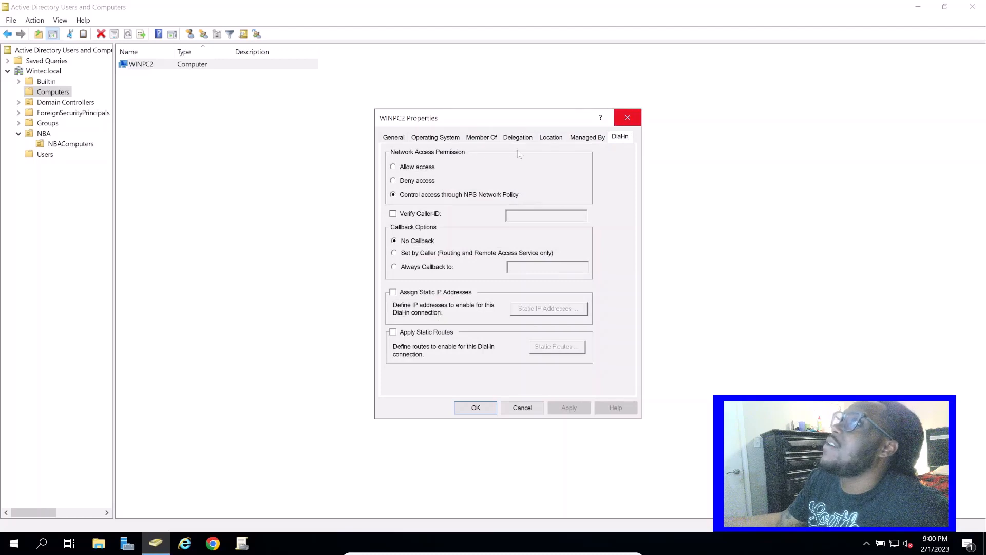
{"action": "left_click", "coordinate": [627, 118]}
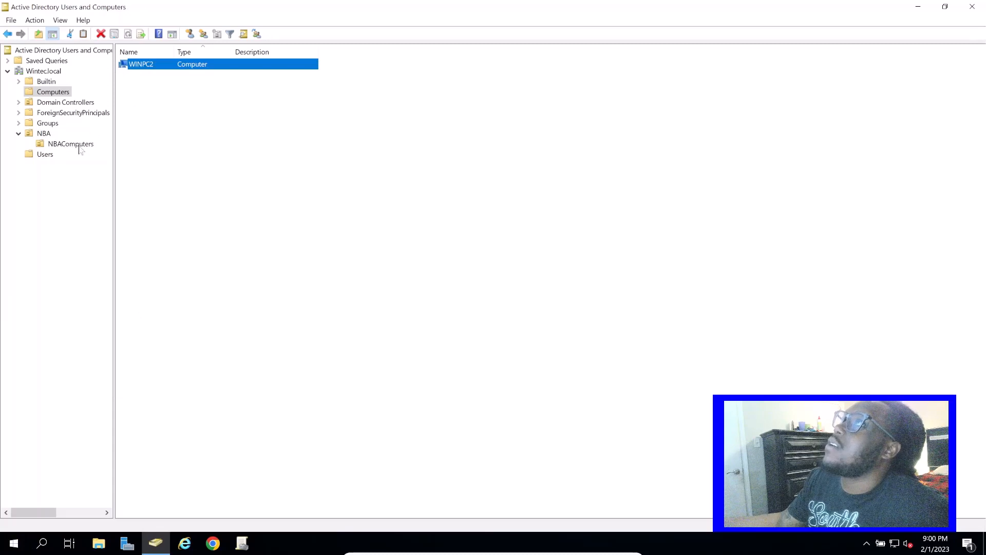
{"action": "left_click", "coordinate": [77, 148]}
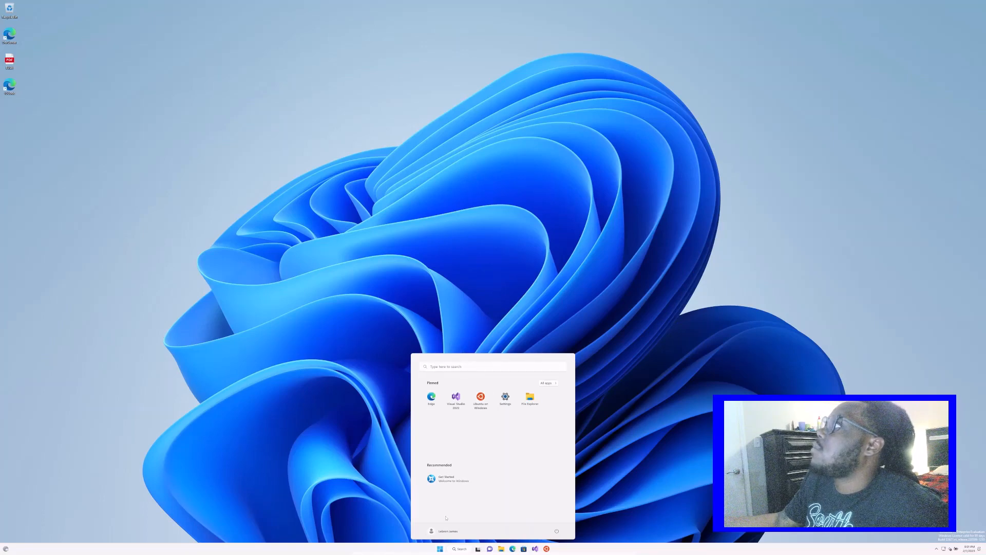
On WinPC2, set the display scale to 225% in the display settings and close Settings
{"action": "left_click", "coordinate": [633, 274]}
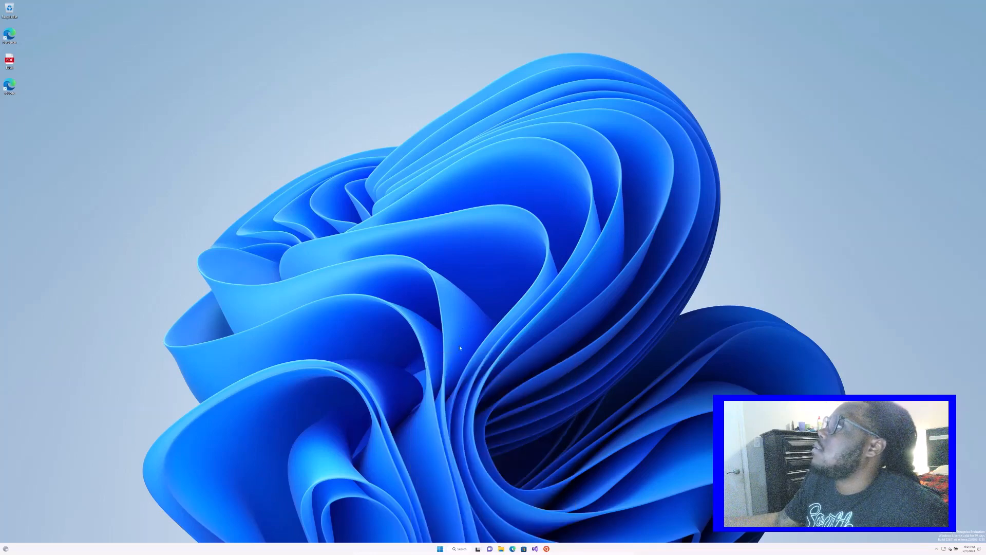
{"action": "right_click", "coordinate": [461, 420]}
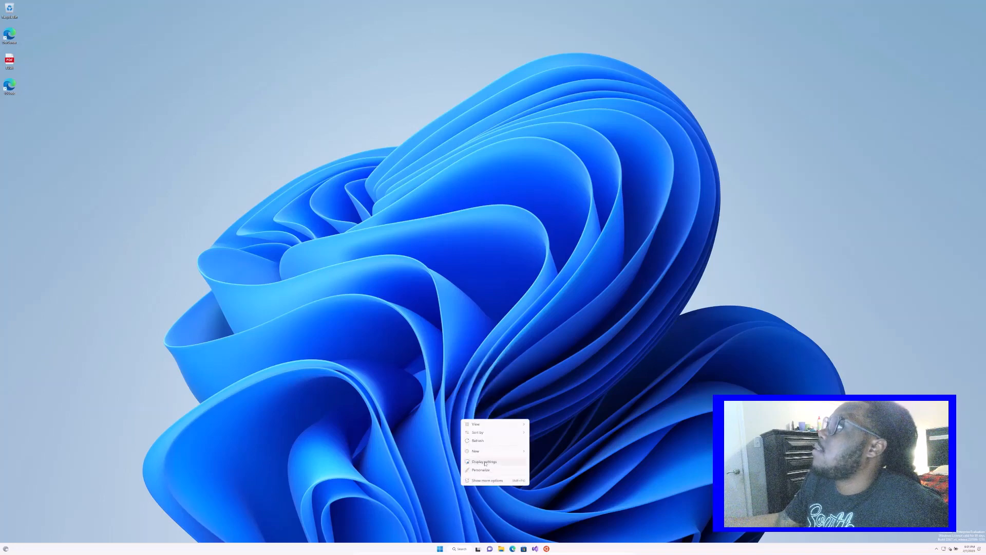
{"action": "left_click", "coordinate": [485, 462]}
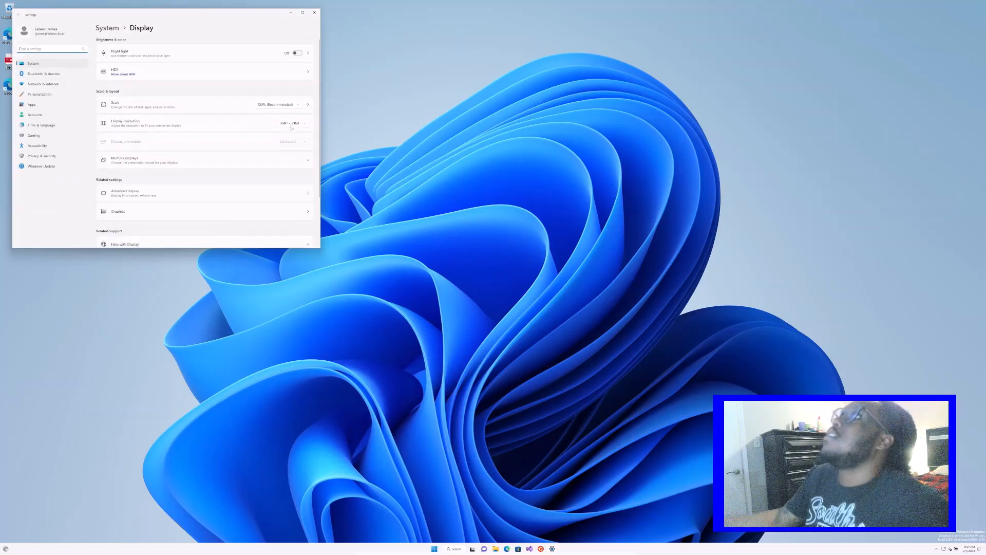
{"action": "left_click", "coordinate": [296, 106]}
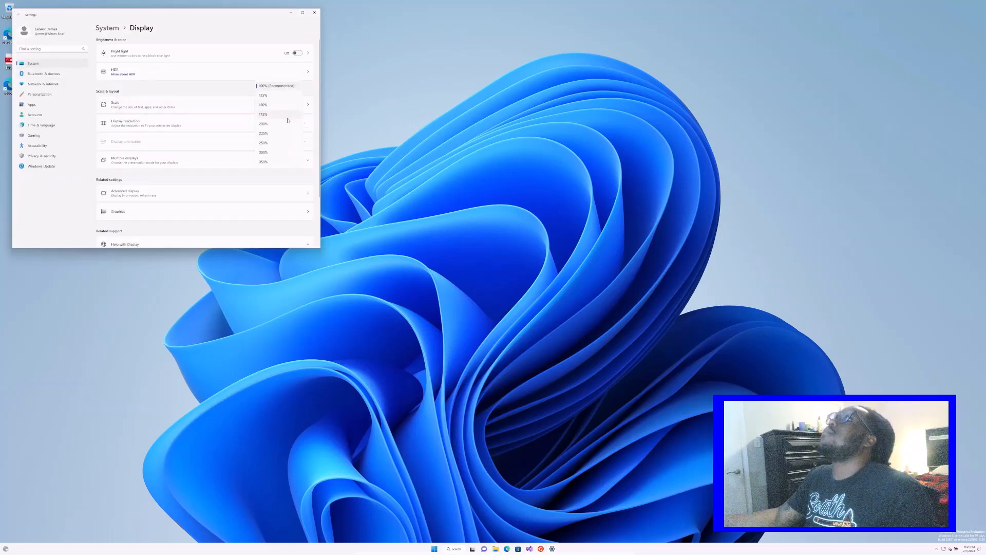
{"action": "left_click", "coordinate": [292, 134]}
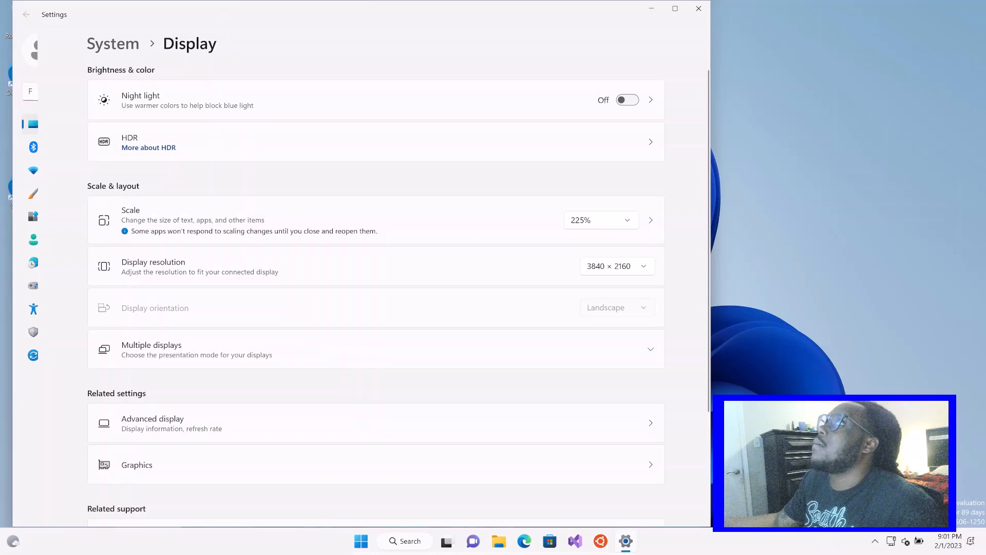
{"action": "left_click_drag", "start_coordinate": [228, 20], "coordinate": [286, 95]}
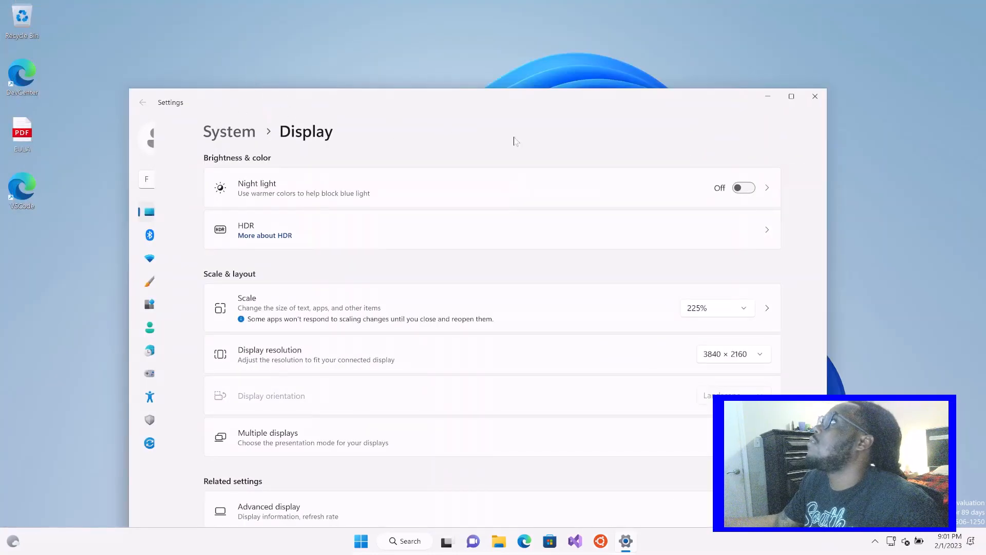
{"action": "left_click", "coordinate": [815, 97]}
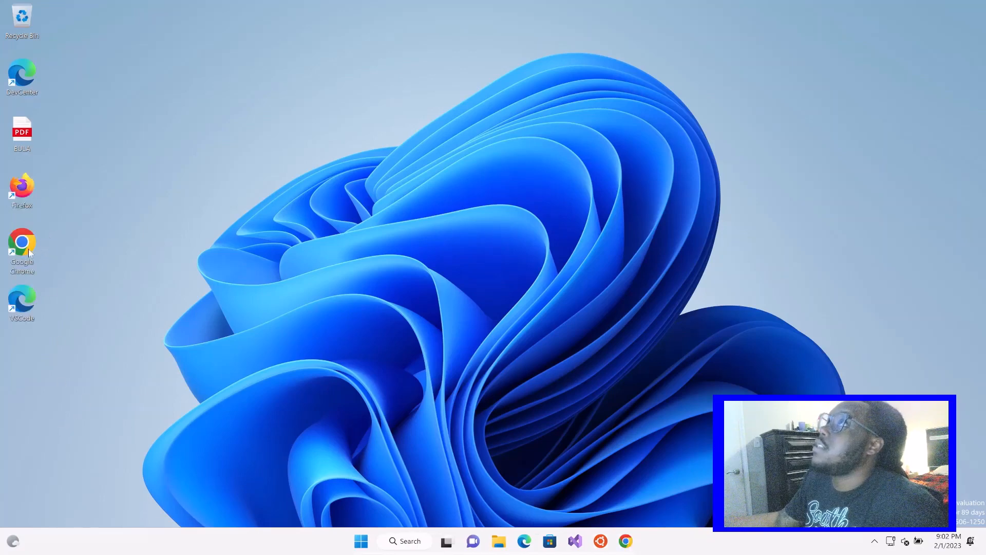
Point out the Firefox shortcut on WinPC1, then on the domain server open Group Policy Management from Server Manager and collapse the Wintec.local forest
{"action": "left_click", "coordinate": [22, 188]}
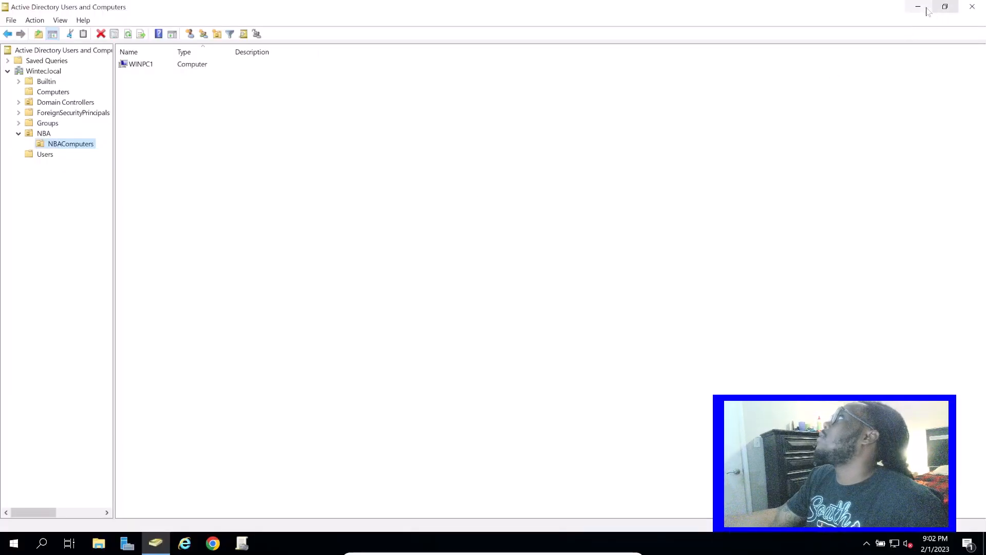
{"action": "key", "text": "super+d"}
{"action": "mouse_move", "coordinate": [160, 547]}
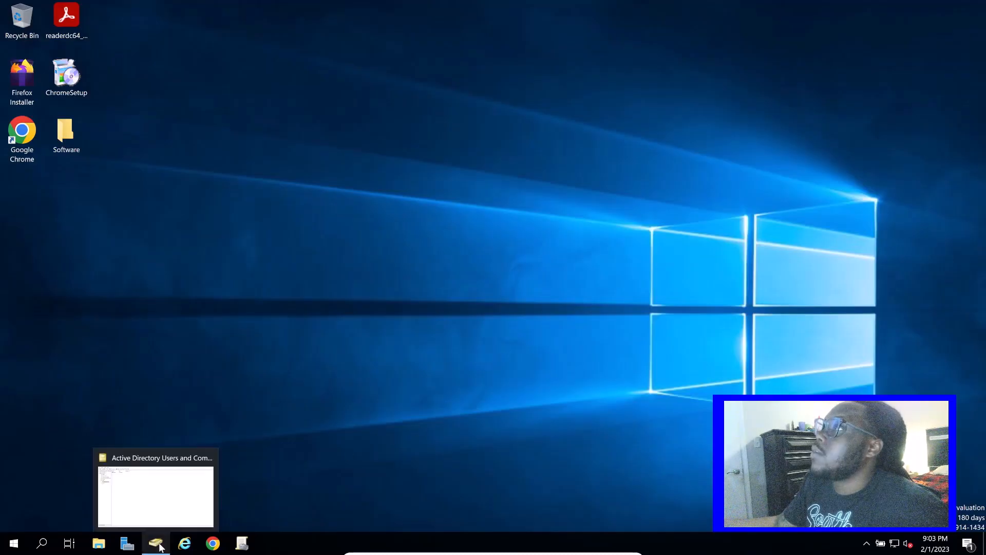
{"action": "left_click", "coordinate": [127, 543]}
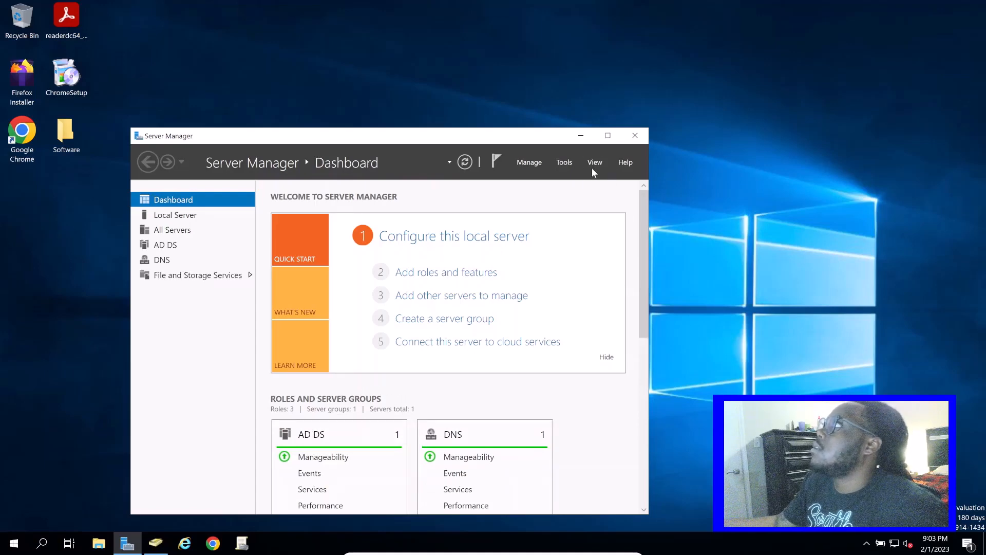
{"action": "left_click", "coordinate": [564, 162]}
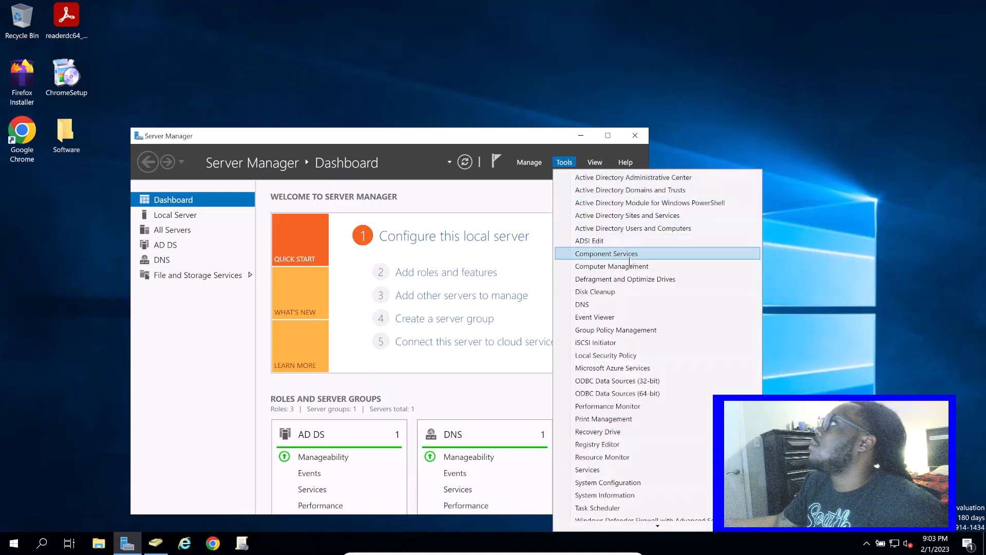
{"action": "left_click", "coordinate": [640, 330]}
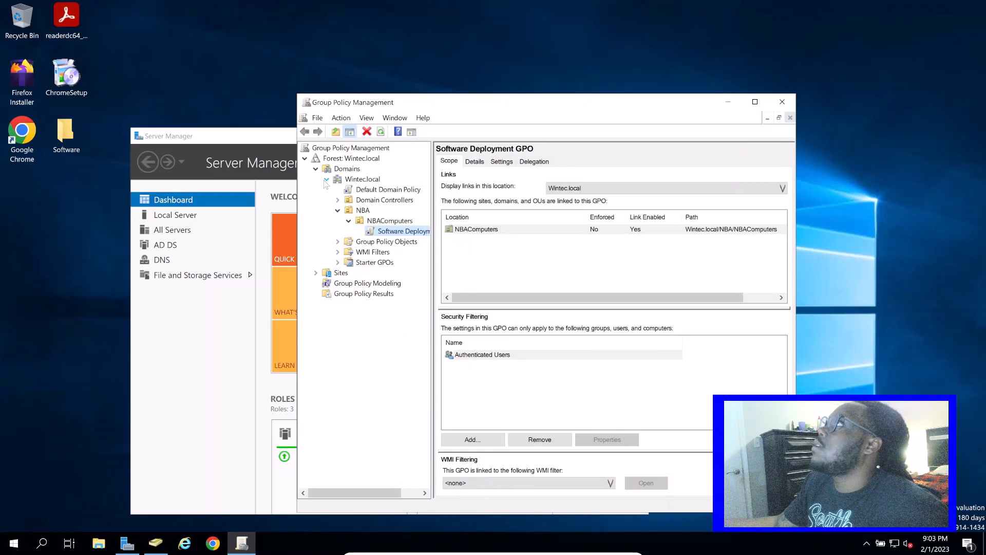
{"action": "left_click", "coordinate": [305, 159]}
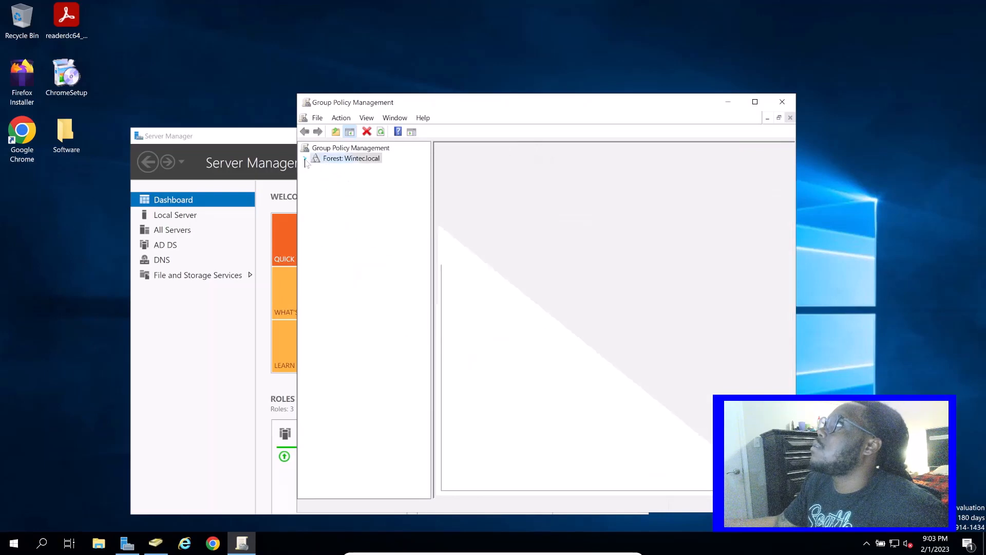
Expand the Wintec.local domain in the forest and review the group policy objects linked to NBA and its NBAComputers unit
{"action": "left_click", "coordinate": [306, 160]}
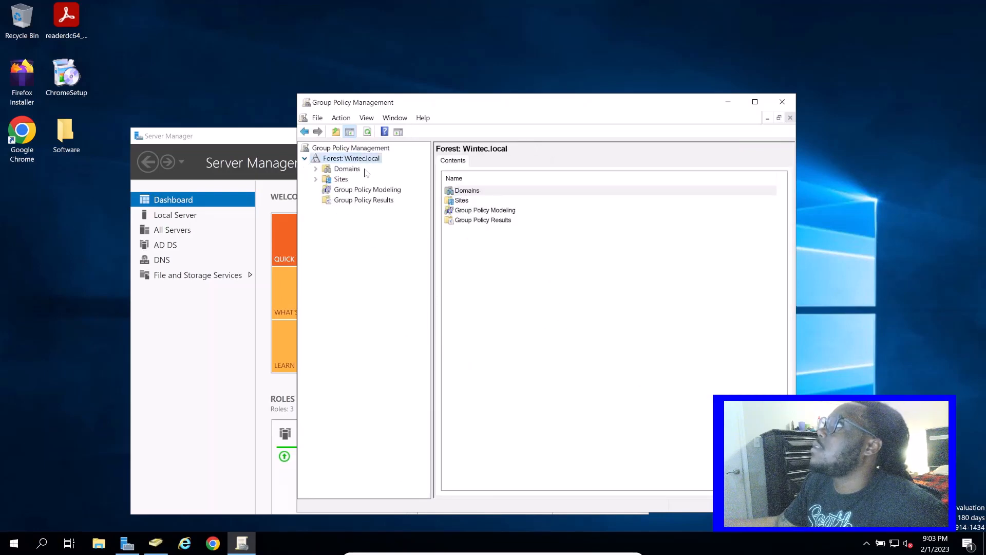
{"action": "left_click", "coordinate": [316, 169]}
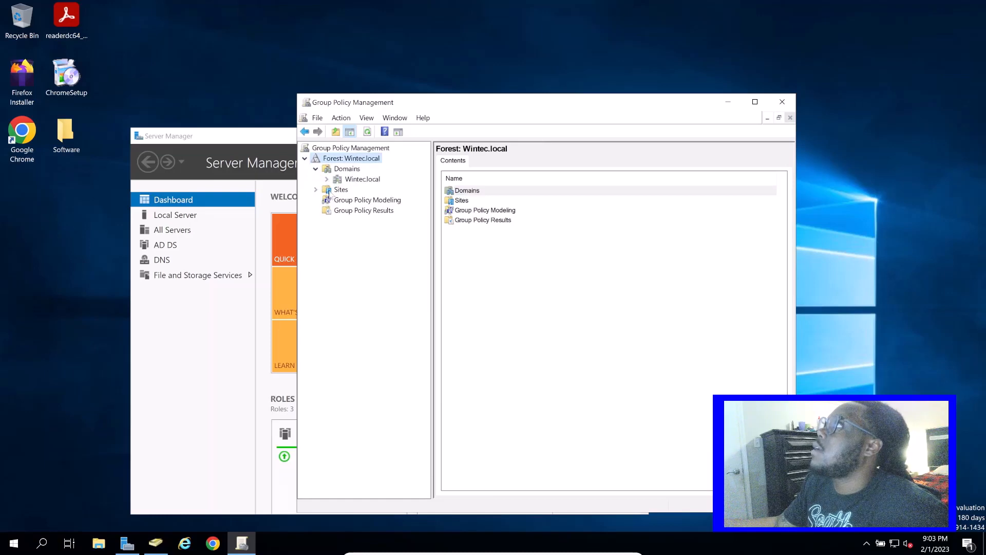
{"action": "left_click", "coordinate": [326, 180]}
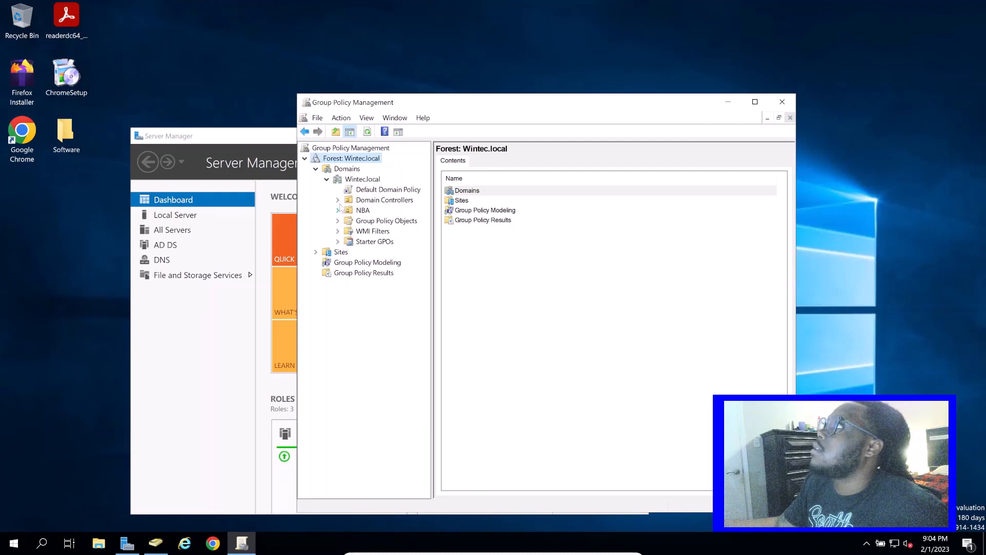
{"action": "left_click", "coordinate": [338, 200]}
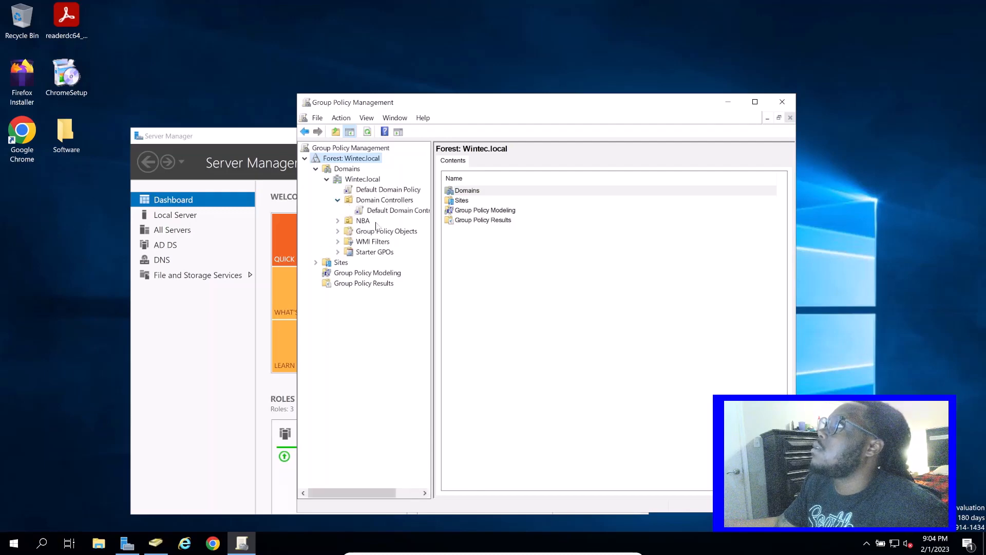
{"action": "left_click", "coordinate": [337, 220]}
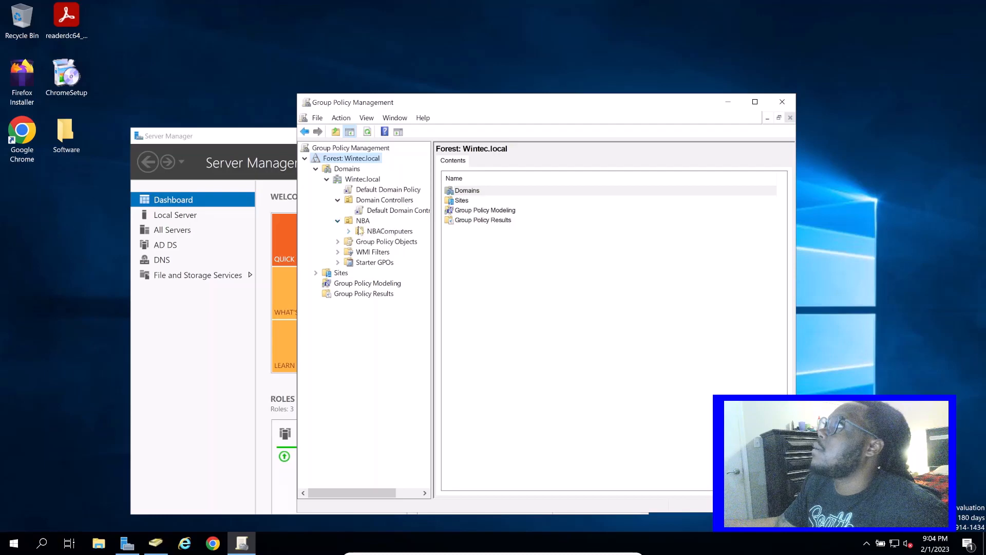
{"action": "left_click", "coordinate": [362, 221]}
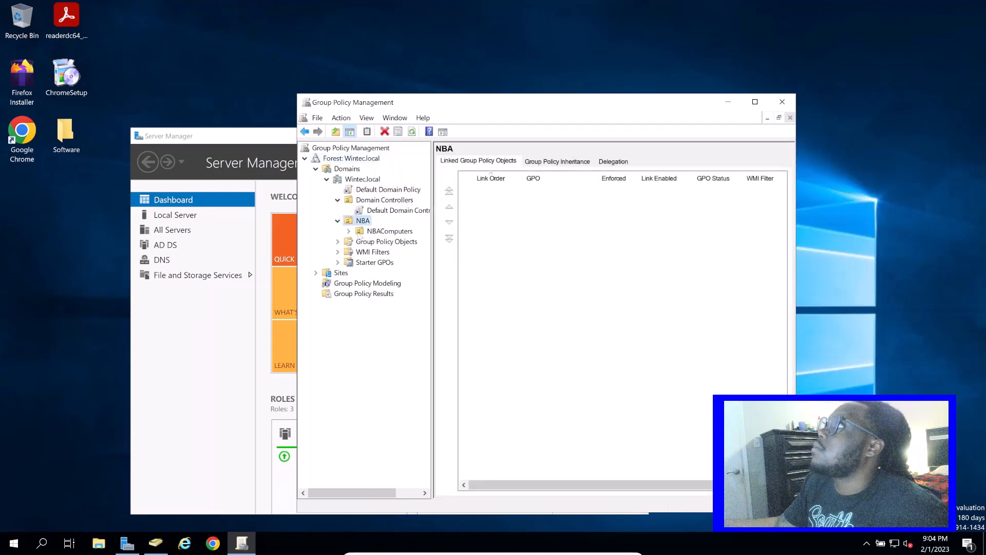
{"action": "left_click", "coordinate": [365, 232]}
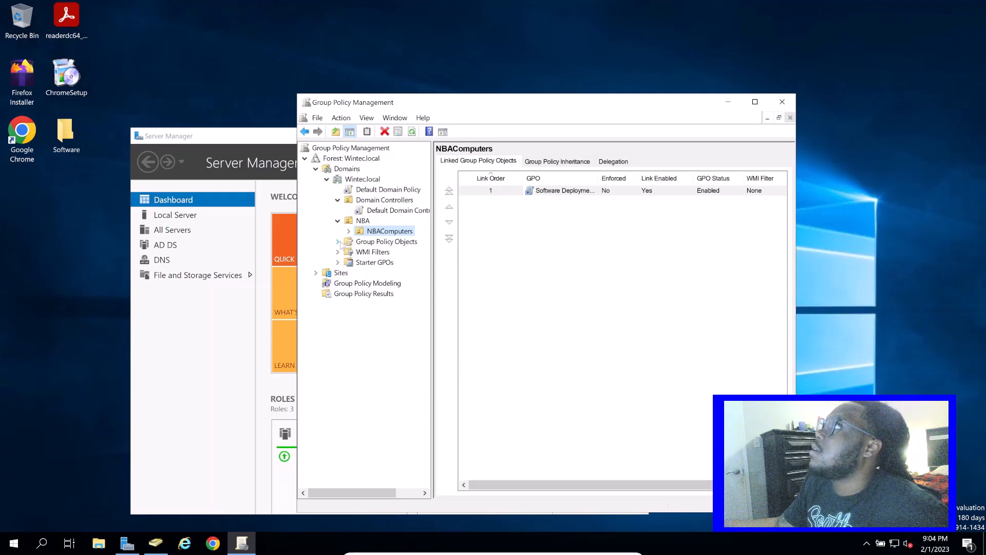
Create a new group policy object named Software Deployment 2 in Group Policy Objects, without a source starter GPO
{"action": "left_click", "coordinate": [340, 241]}
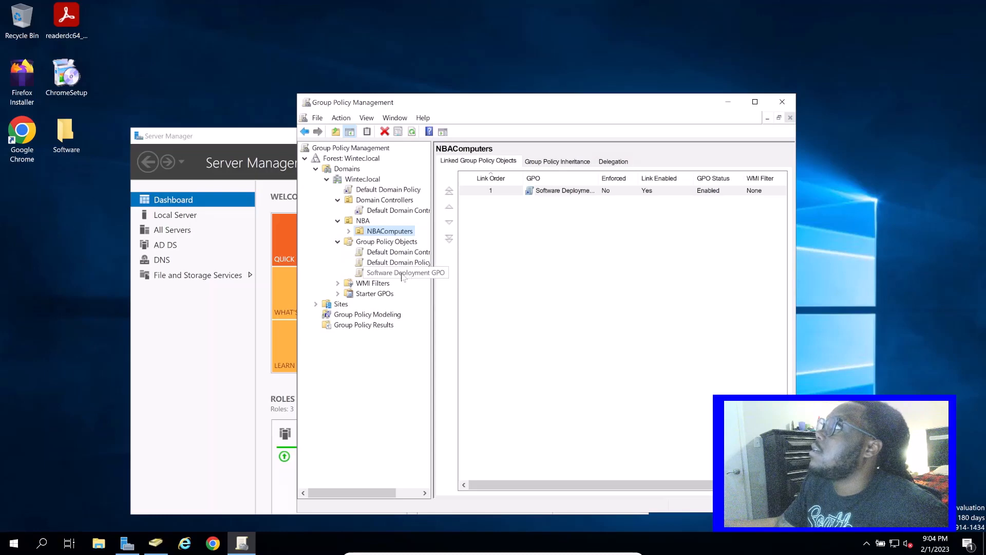
{"action": "right_click", "coordinate": [388, 243]}
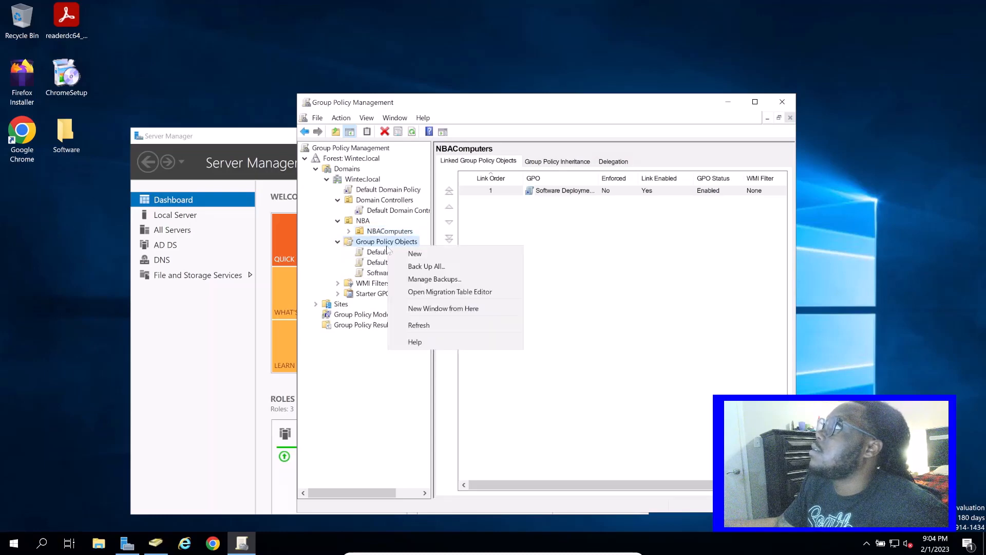
{"action": "left_click", "coordinate": [442, 254]}
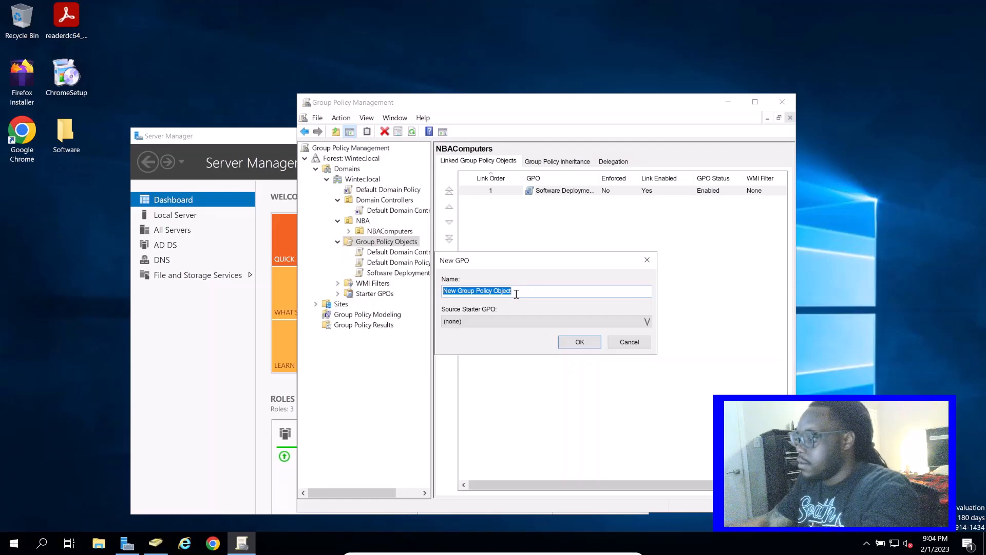
{"action": "type", "text": "Software Deployment 2"}
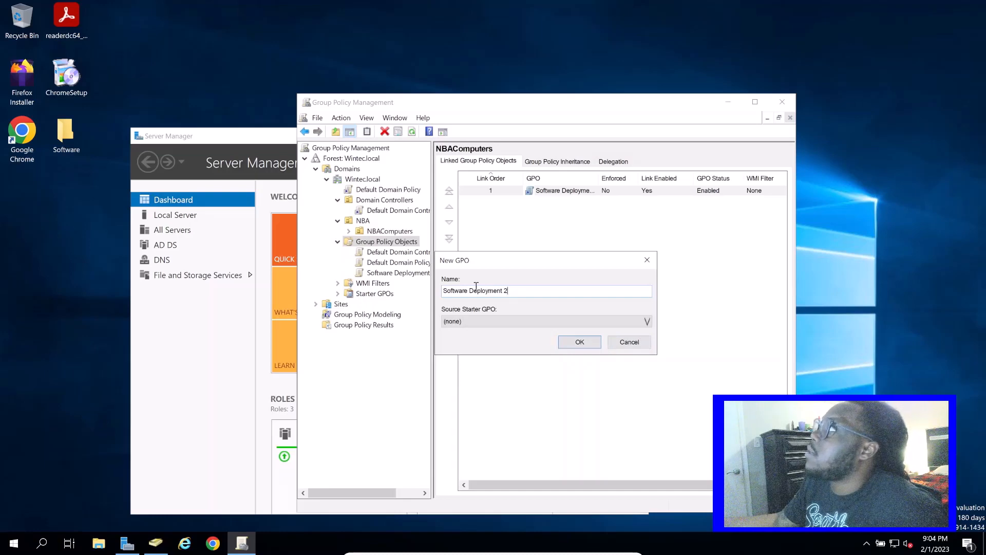
{"action": "left_click", "coordinate": [580, 342]}
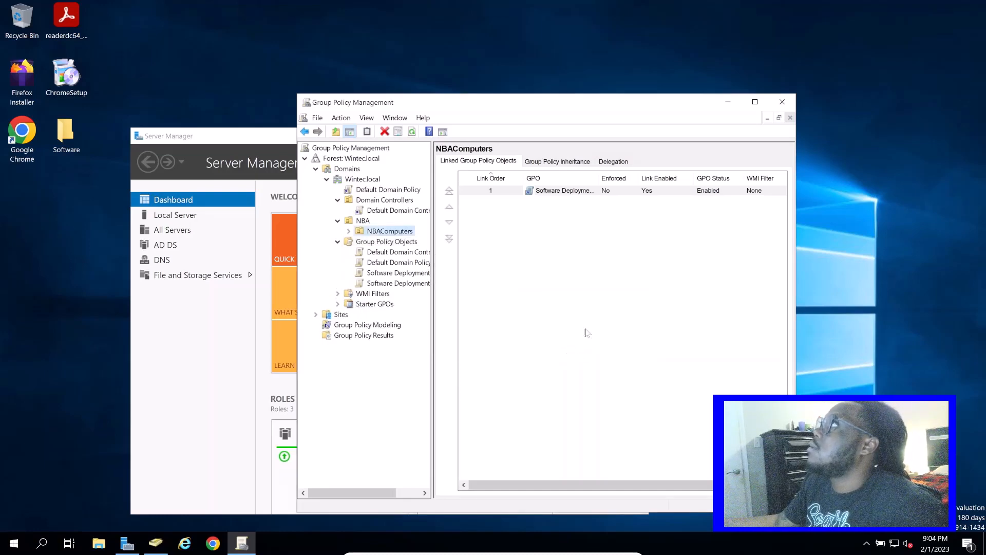
Open the Software Deployment 2 policy for editing and show its Software installation settings under the Computer Configuration policies
{"action": "left_click_drag", "start_coordinate": [431, 305], "coordinate": [477, 304]}
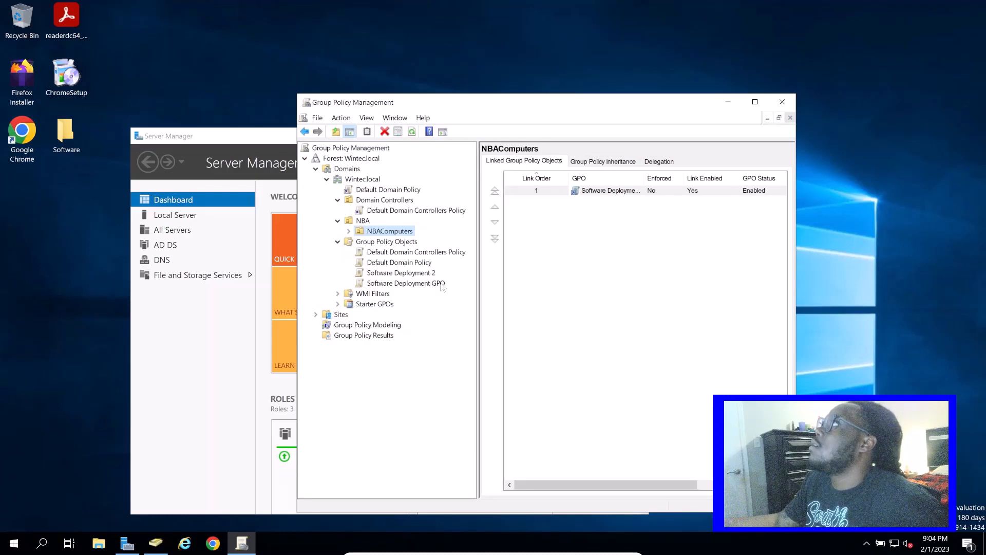
{"action": "left_click", "coordinate": [423, 282]}
{"action": "right_click", "coordinate": [424, 274]}
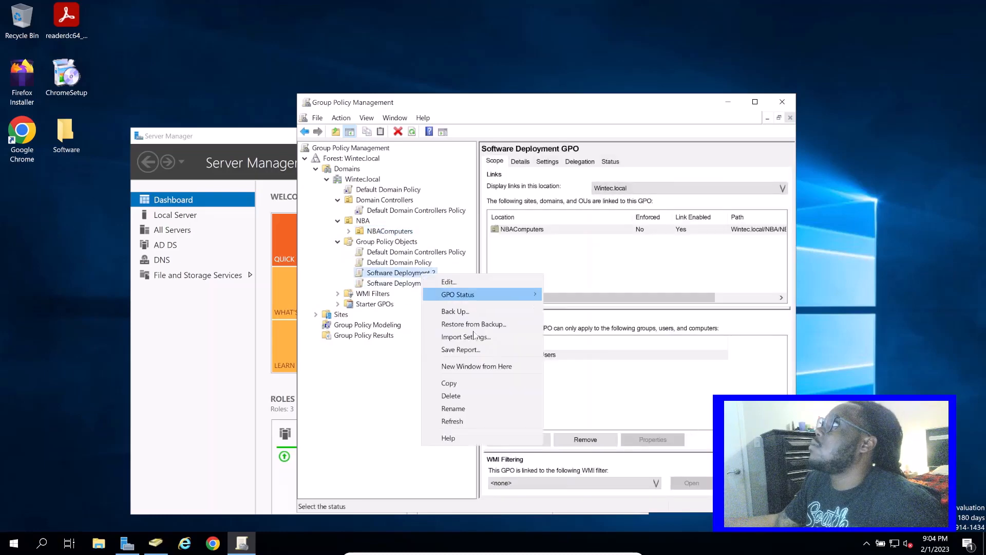
{"action": "right_click", "coordinate": [418, 271]}
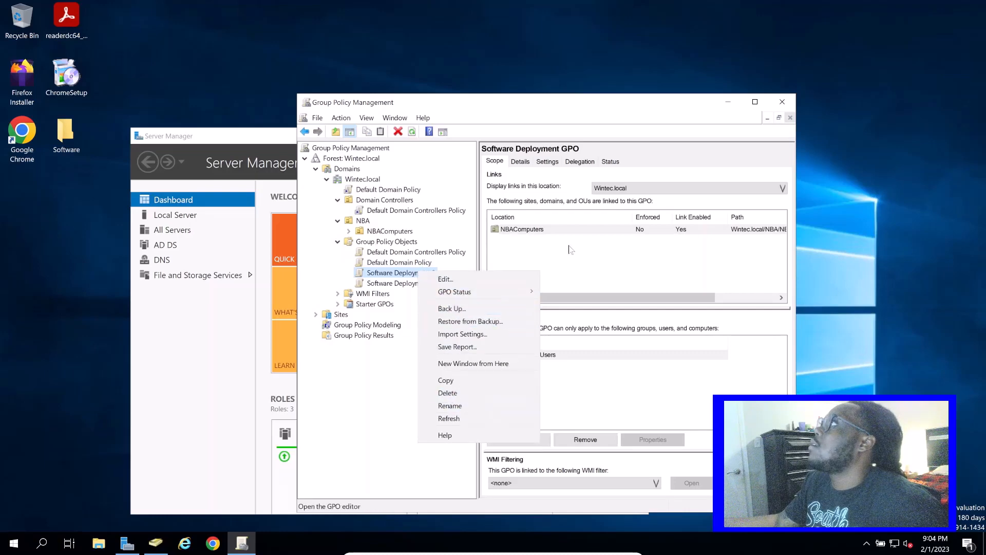
{"action": "left_click", "coordinate": [478, 279]}
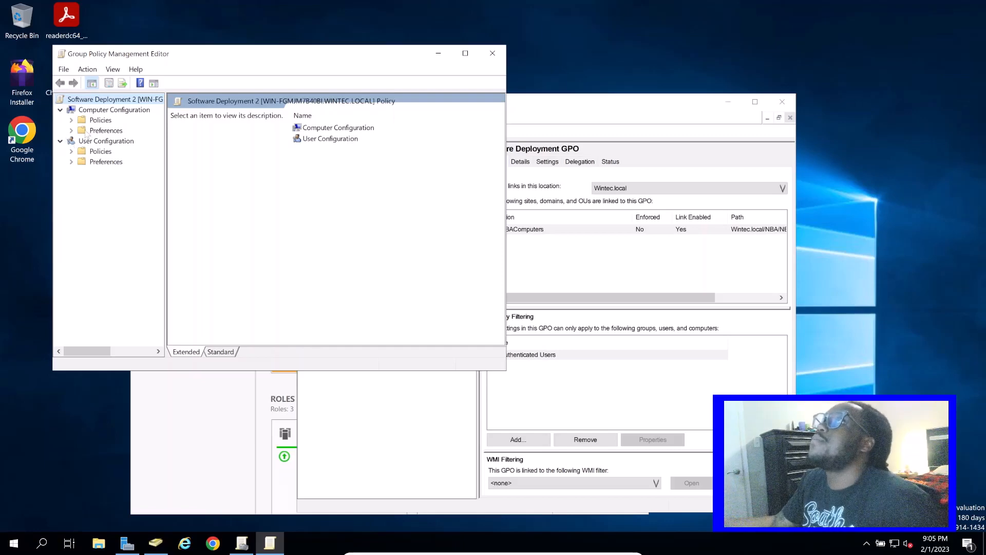
{"action": "left_click", "coordinate": [71, 119]}
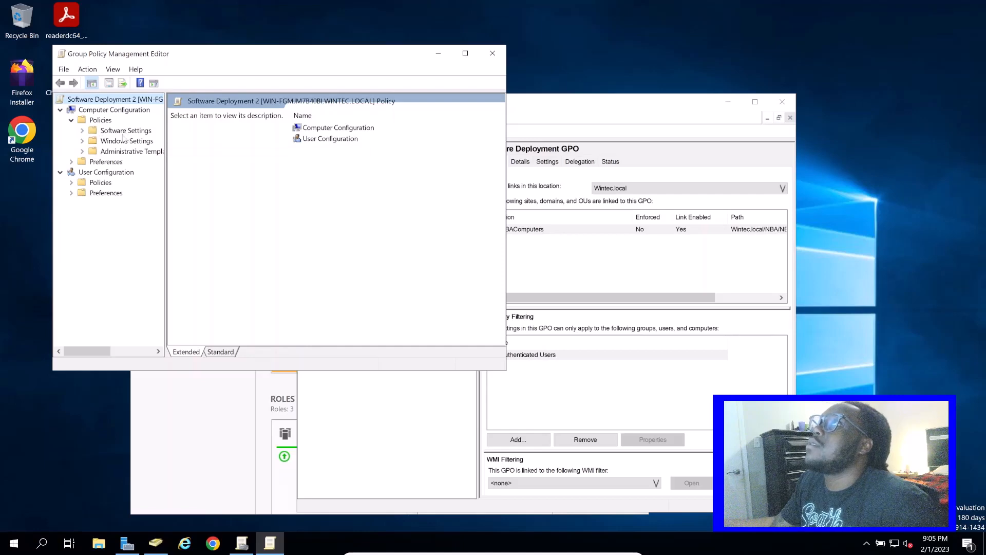
{"action": "left_click", "coordinate": [83, 151]}
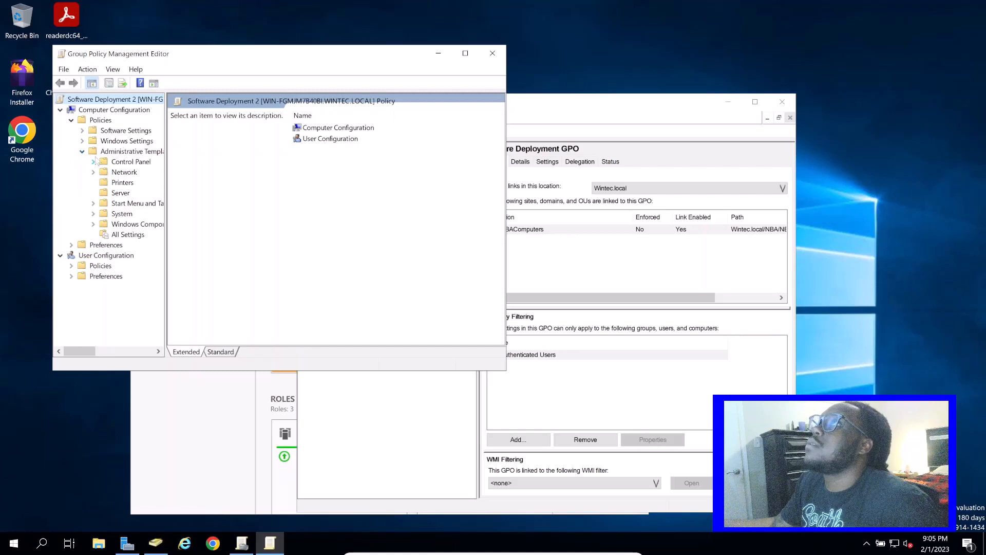
{"action": "left_click", "coordinate": [82, 151]}
{"action": "left_click", "coordinate": [82, 130]}
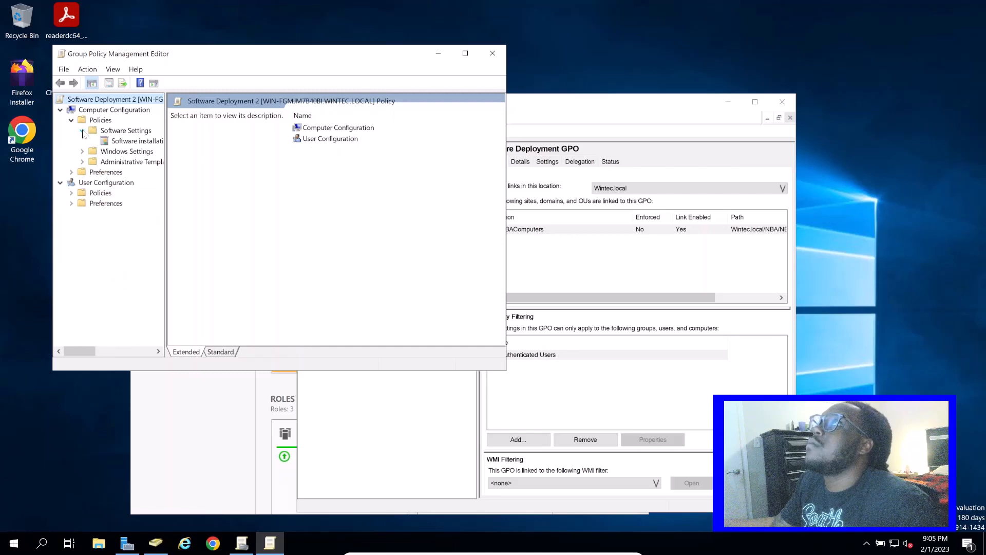
{"action": "left_click", "coordinate": [128, 142]}
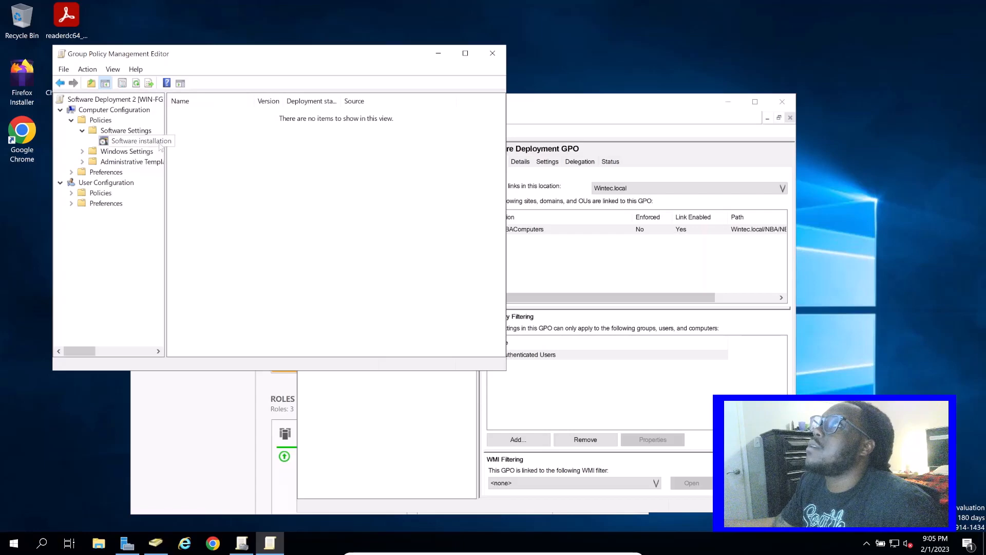
Add the readerdc64_en_ka_cra_mdr_install package from the it network share with the Assigned deployment method, and close the policy editor
{"action": "right_click", "coordinate": [136, 142]}
{"action": "mouse_move", "coordinate": [182, 151]}
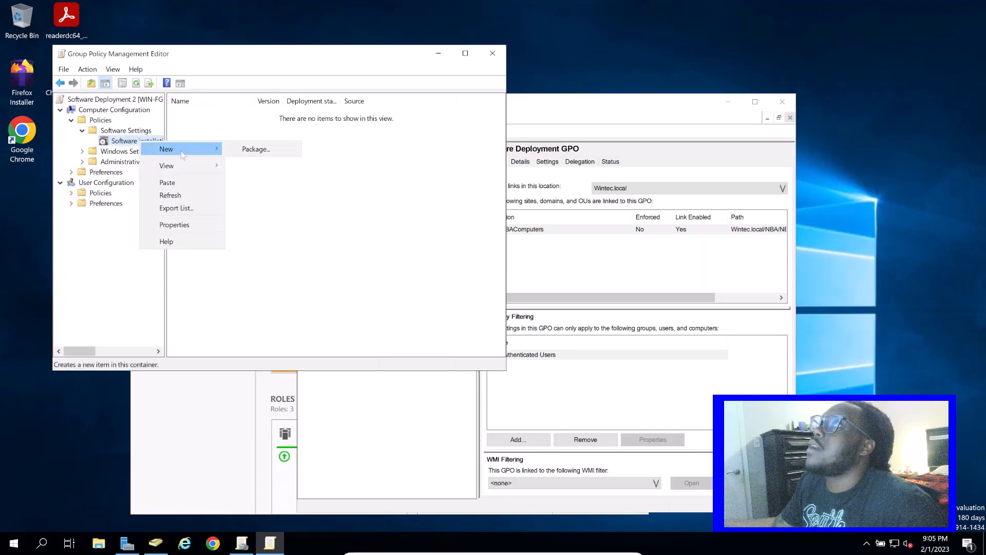
{"action": "left_click", "coordinate": [267, 153]}
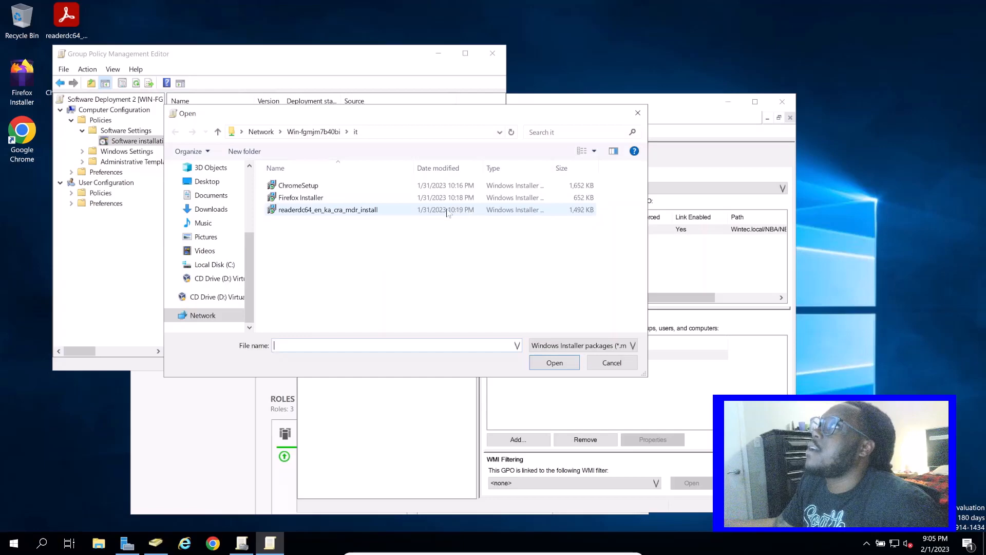
{"action": "left_click", "coordinate": [431, 213]}
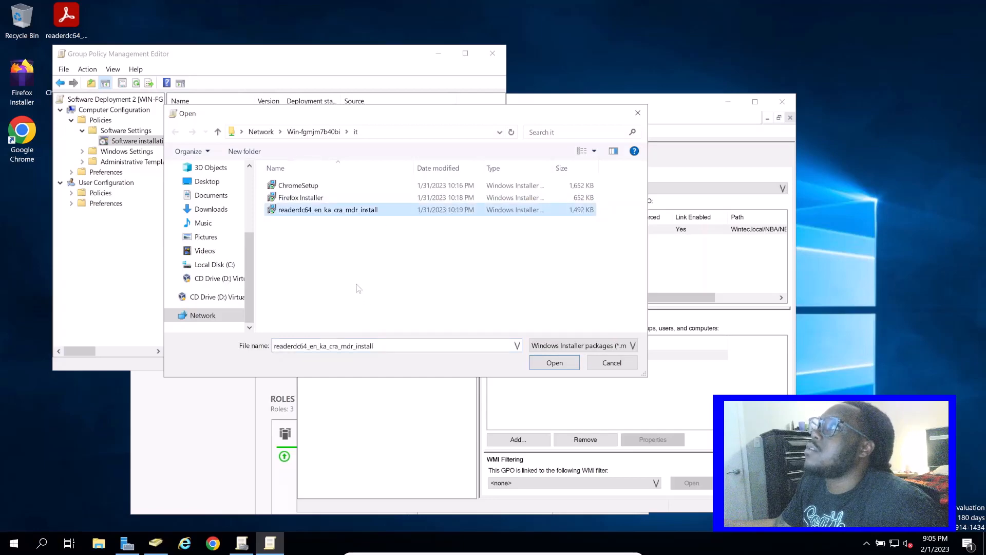
{"action": "left_click", "coordinate": [302, 198]}
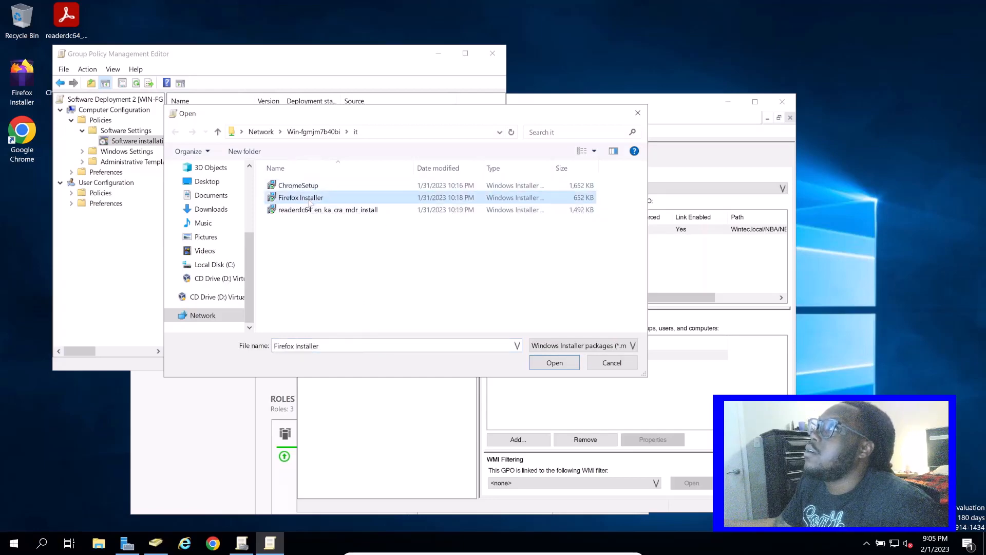
{"action": "left_click", "coordinate": [320, 188]}
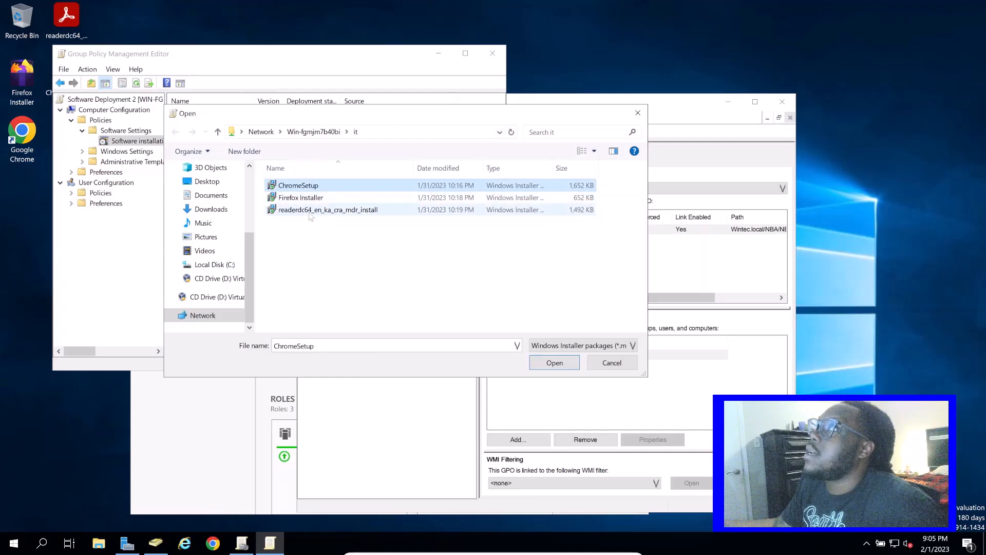
{"action": "left_click", "coordinate": [315, 211]}
{"action": "left_click", "coordinate": [308, 198]}
{"action": "left_click", "coordinate": [308, 186]}
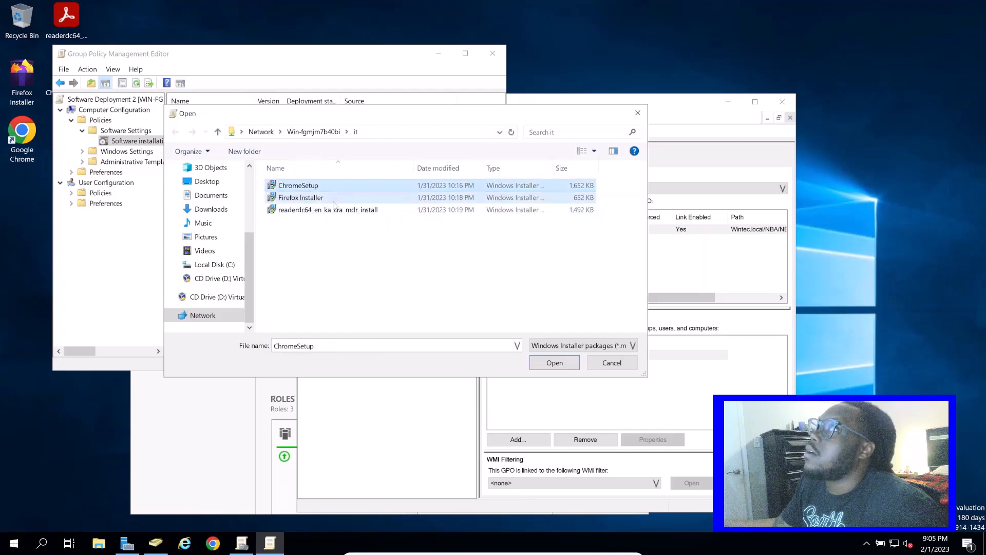
{"action": "left_click", "coordinate": [318, 198]}
{"action": "left_click", "coordinate": [333, 210]}
{"action": "left_click", "coordinate": [339, 186]}
{"action": "left_click", "coordinate": [341, 199]}
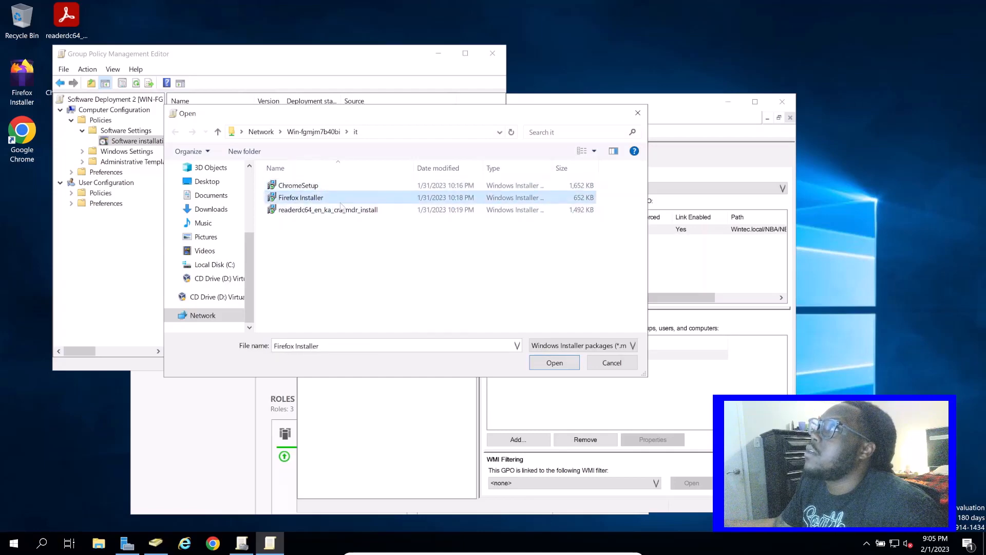
{"action": "left_click", "coordinate": [345, 208]}
{"action": "left_click", "coordinate": [349, 198]}
{"action": "left_click", "coordinate": [356, 187]}
{"action": "left_click", "coordinate": [356, 197]}
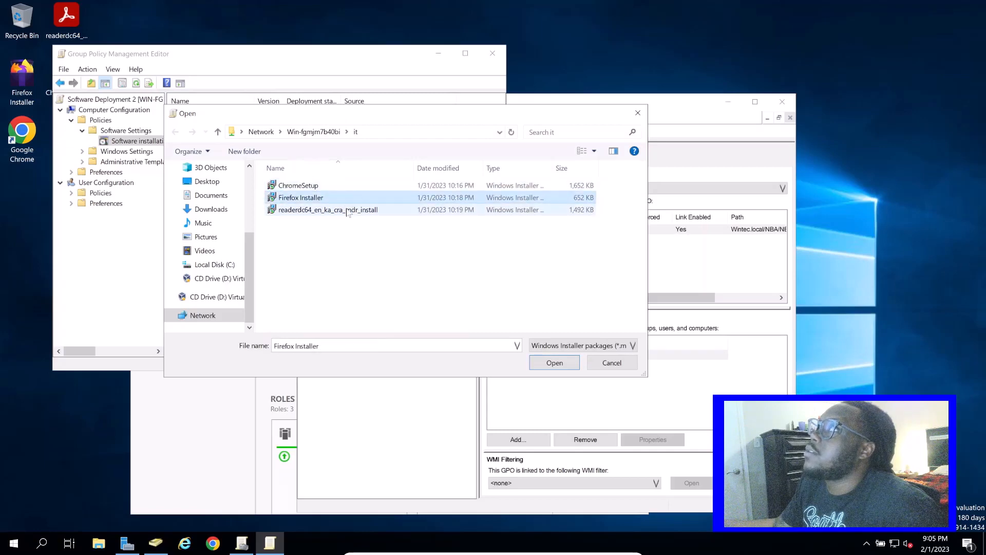
{"action": "left_click", "coordinate": [364, 210]}
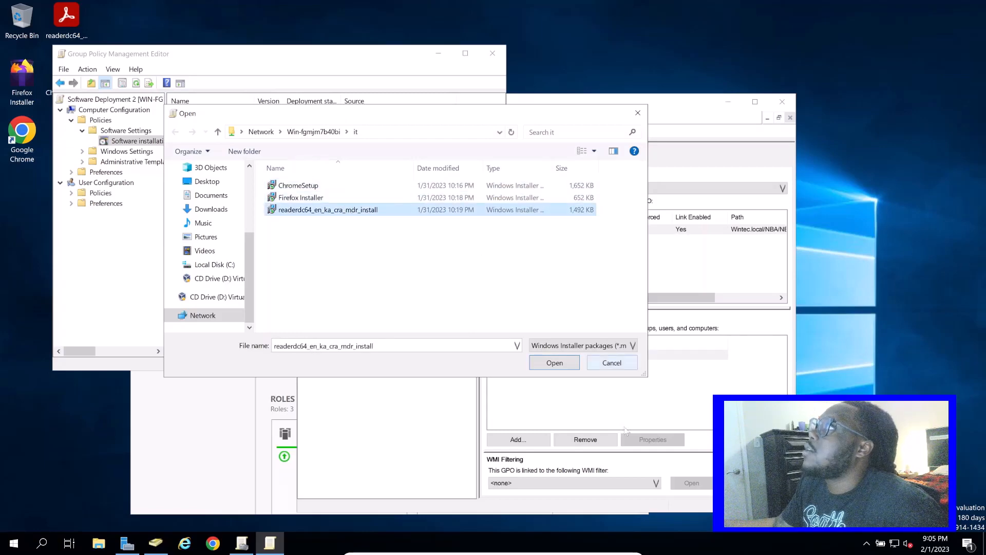
{"action": "left_click", "coordinate": [557, 366]}
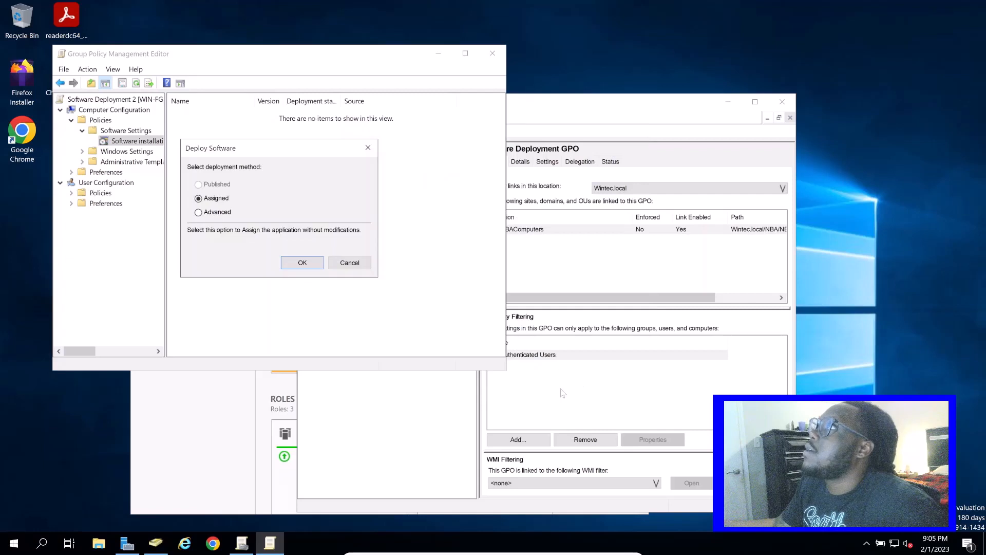
{"action": "left_click", "coordinate": [297, 263]}
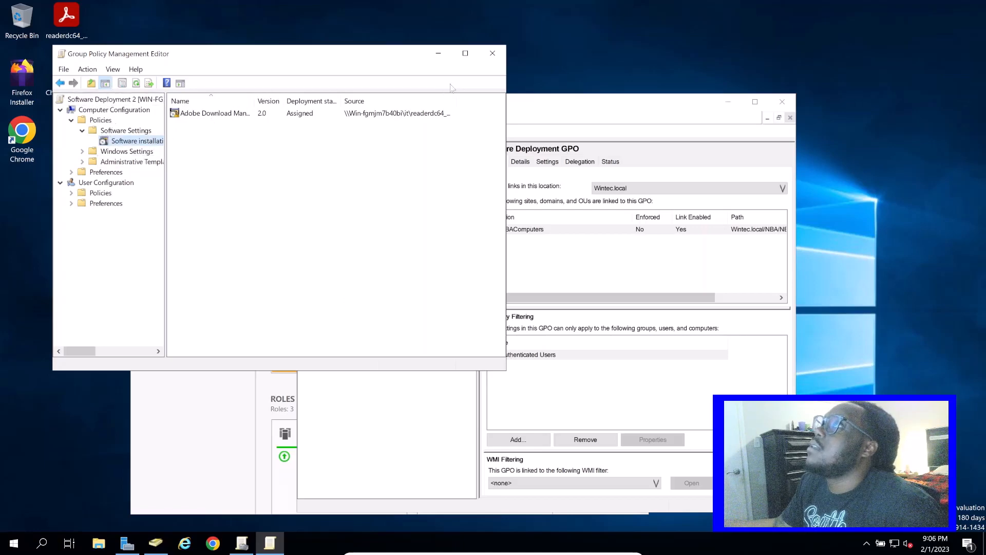
{"action": "left_click", "coordinate": [492, 53]}
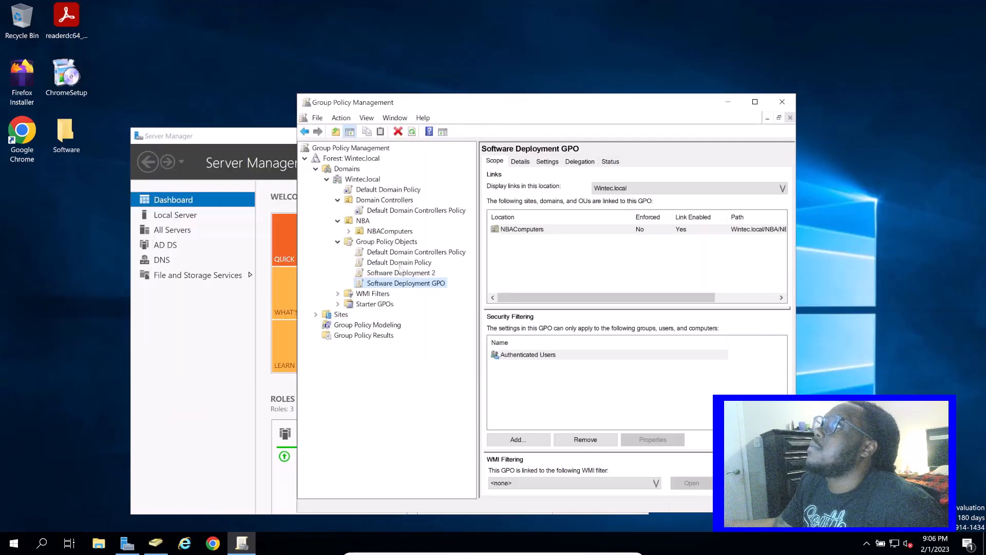
Create a new organizational unit named NFLComputers under the NBA unit
{"action": "left_click", "coordinate": [426, 273]}
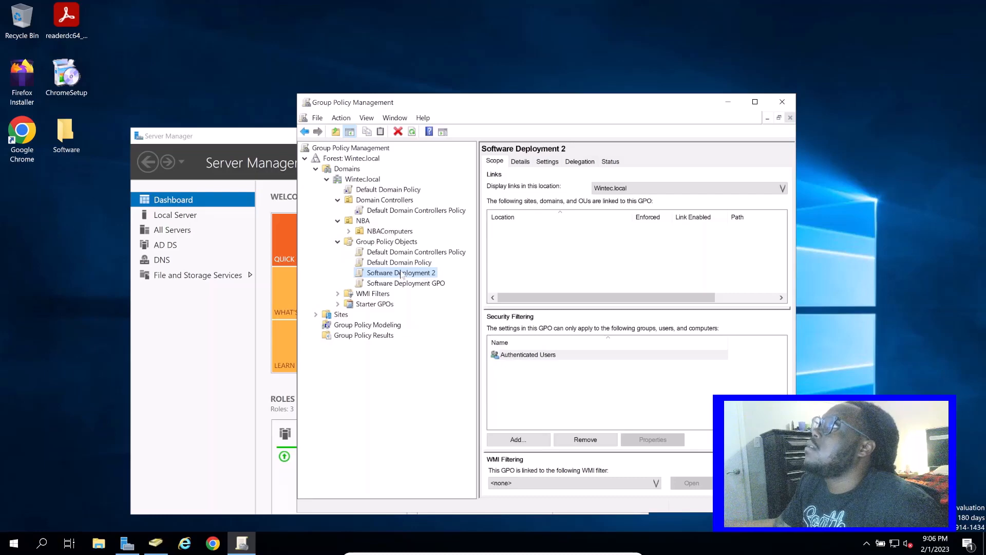
{"action": "right_click", "coordinate": [366, 222]}
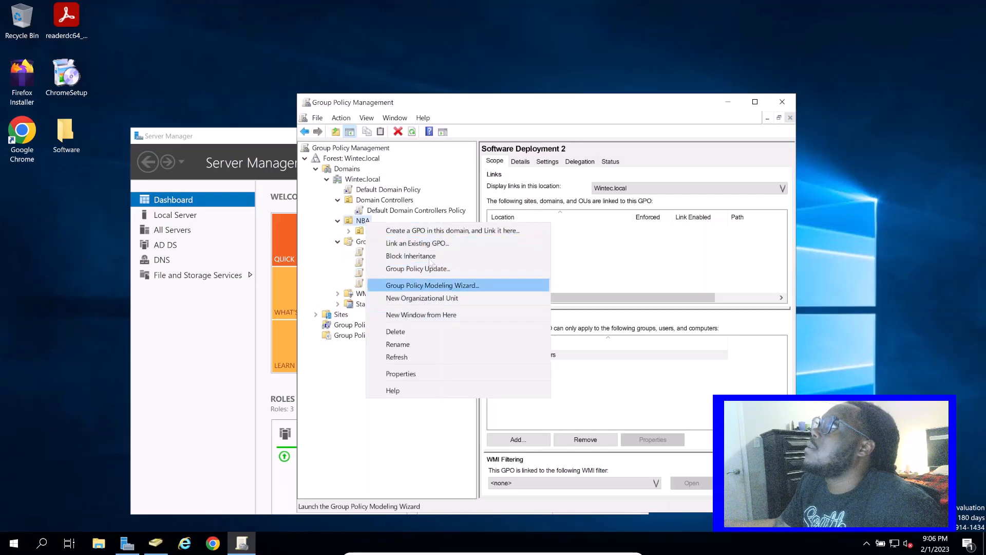
{"action": "left_click", "coordinate": [443, 299]}
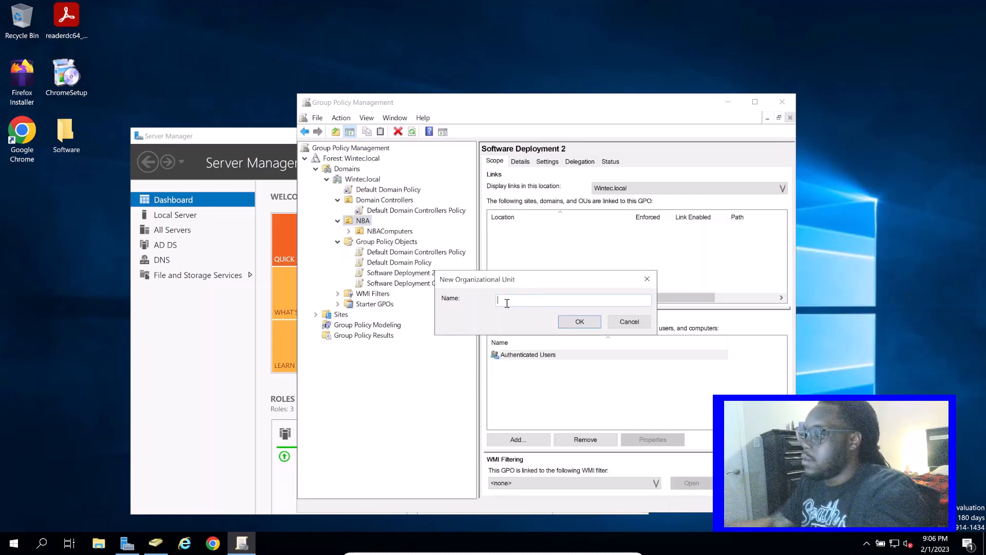
{"action": "type", "text": "NFL"}
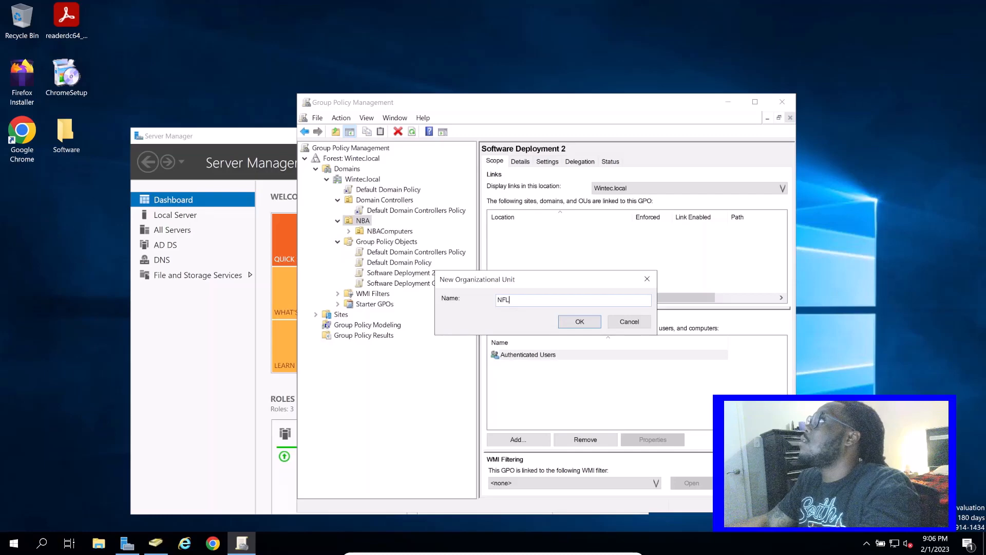
{"action": "type", "text": "Compu"}
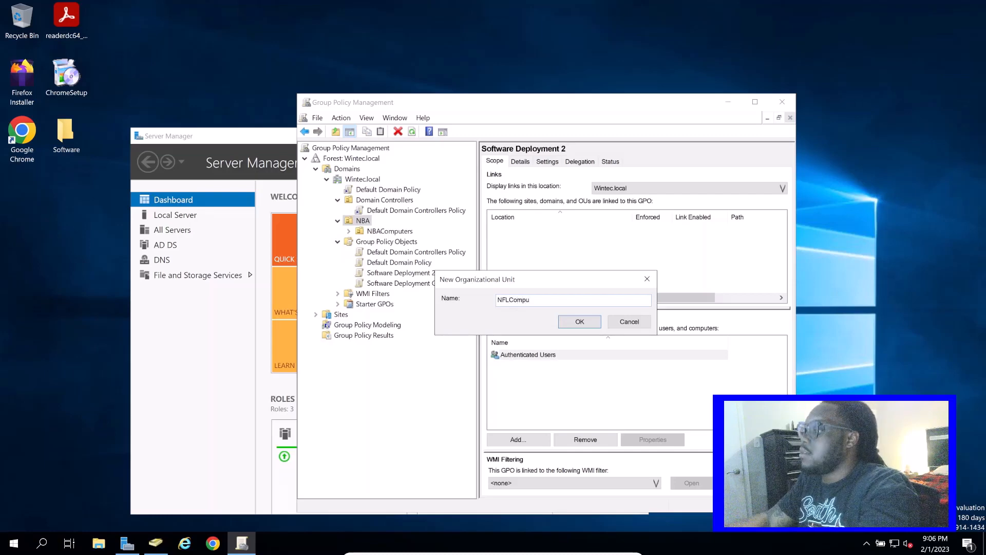
{"action": "type", "text": "ters"}
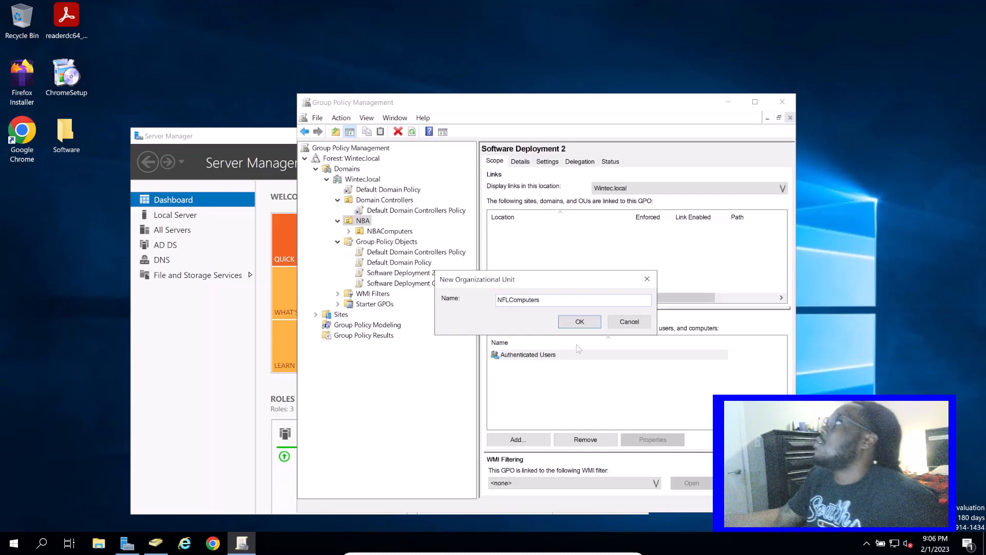
{"action": "left_click", "coordinate": [579, 322]}
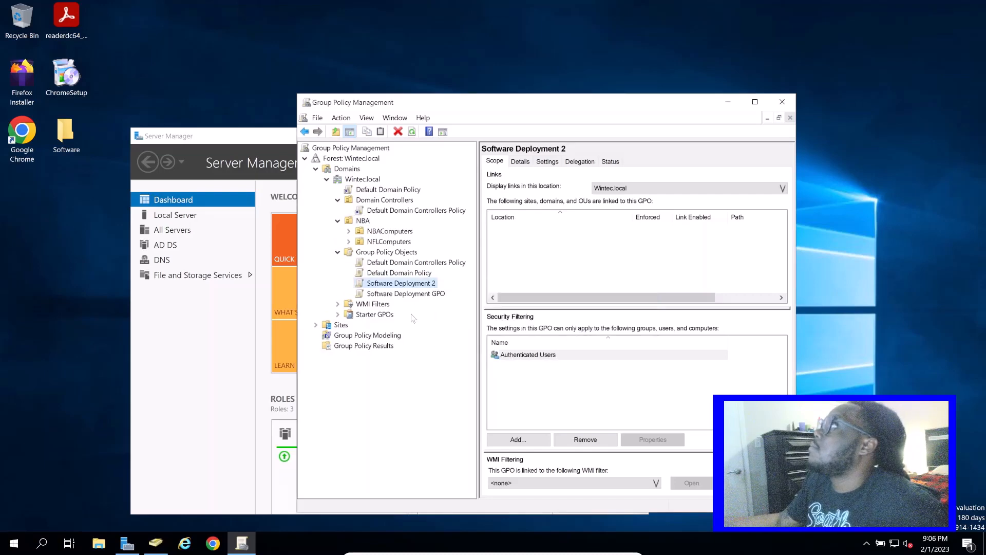
Link the existing Software Deployment 2 policy to the NFLComputers unit, and expand NFLComputers and NBAComputers to compare their linked policies
{"action": "left_click", "coordinate": [389, 242]}
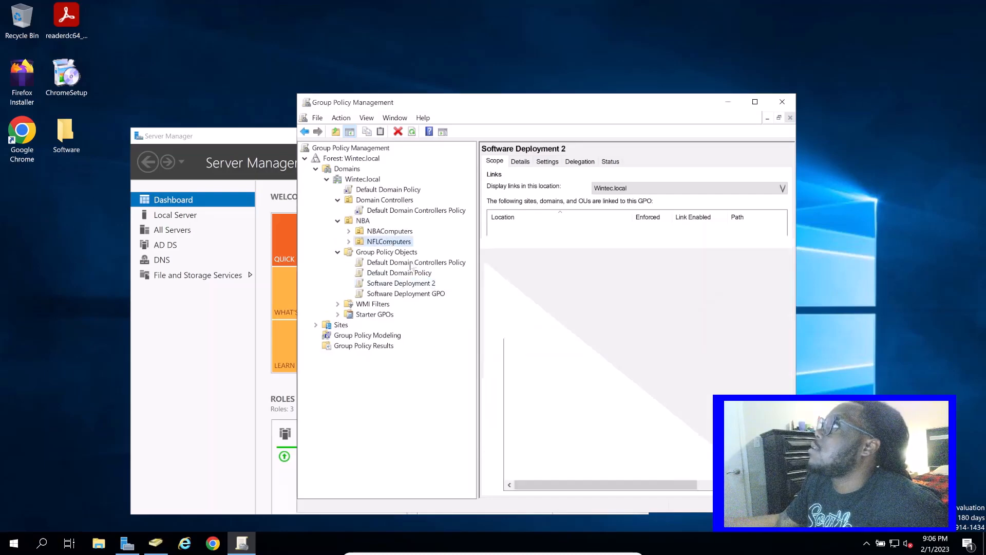
{"action": "left_click", "coordinate": [419, 284]}
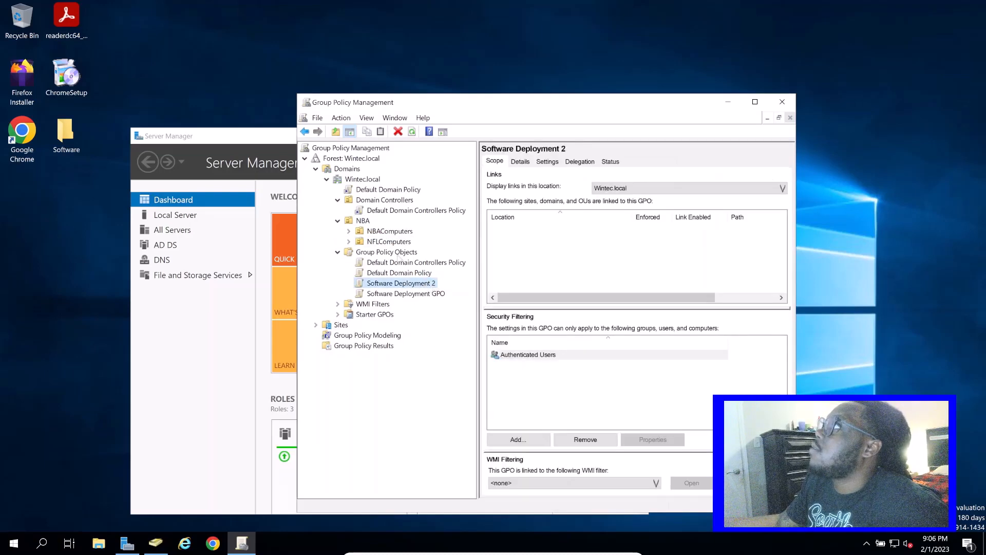
{"action": "left_click", "coordinate": [391, 242]}
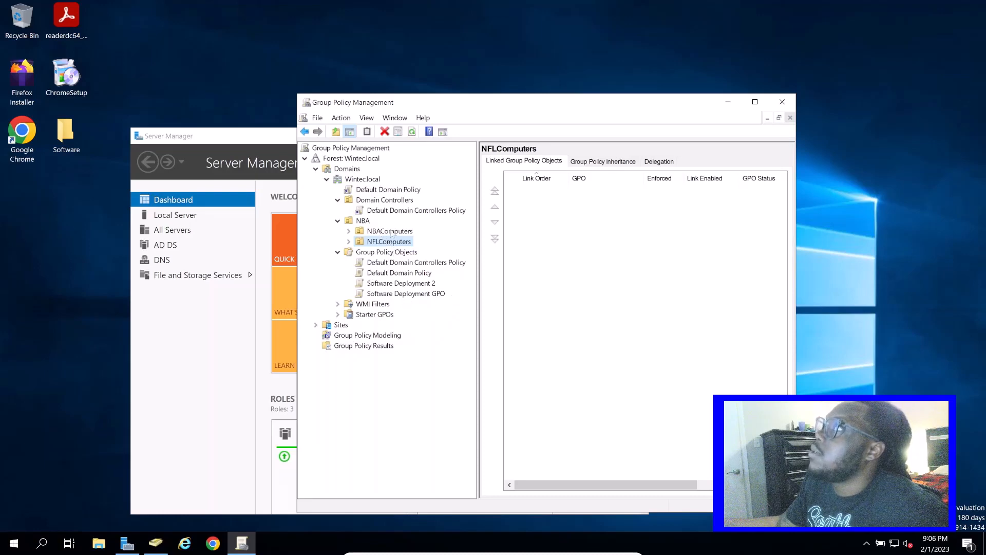
{"action": "left_click", "coordinate": [420, 284]}
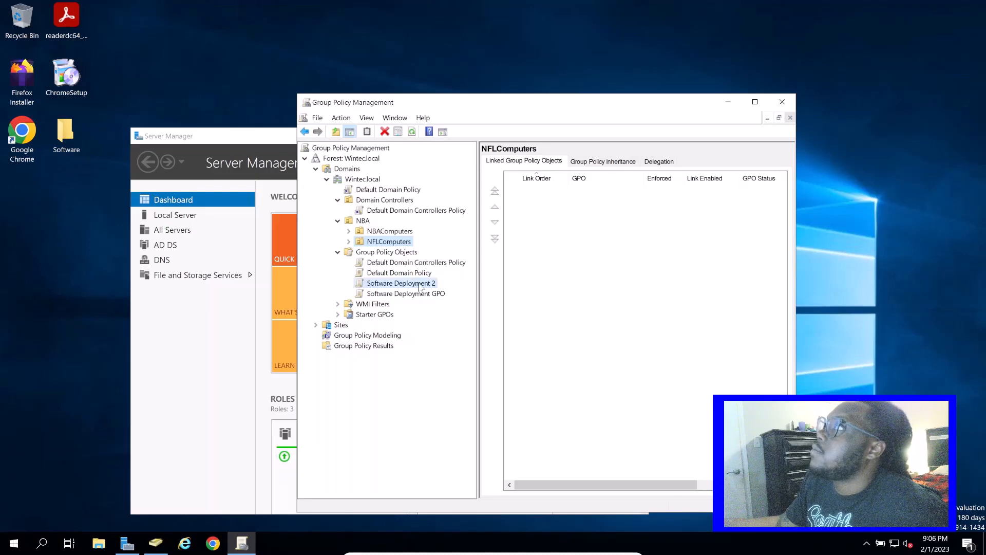
{"action": "left_click", "coordinate": [402, 244]}
{"action": "right_click", "coordinate": [401, 242]}
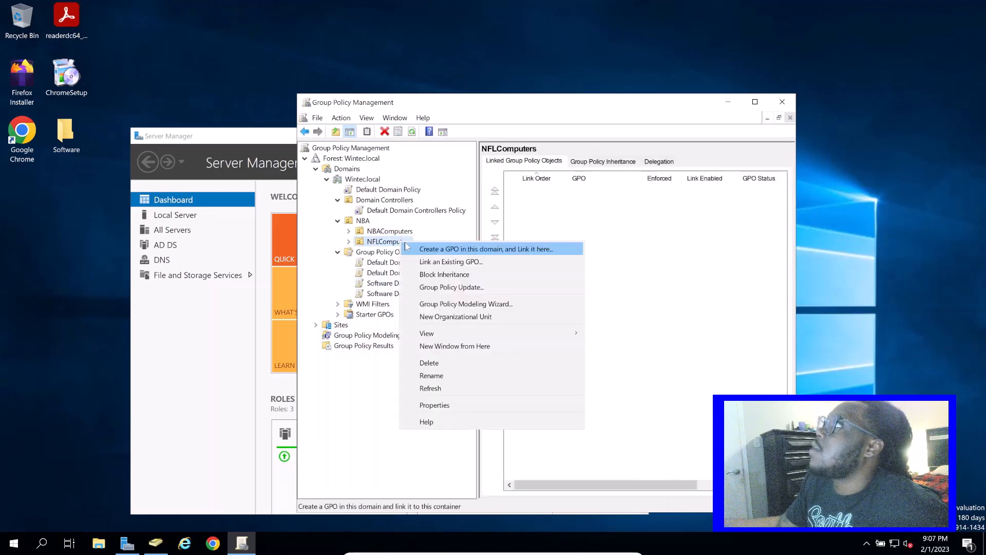
{"action": "left_click", "coordinate": [465, 262]}
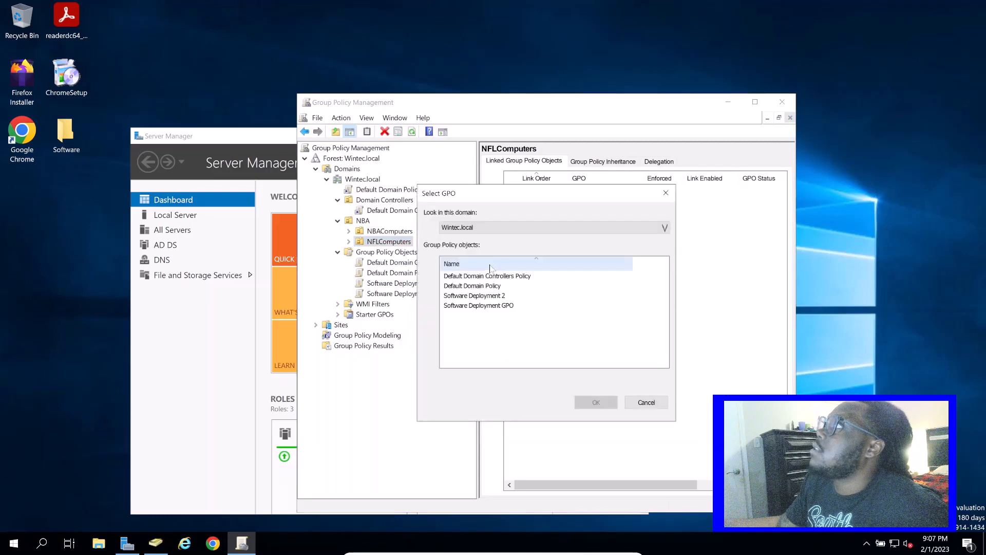
{"action": "left_click", "coordinate": [504, 297]}
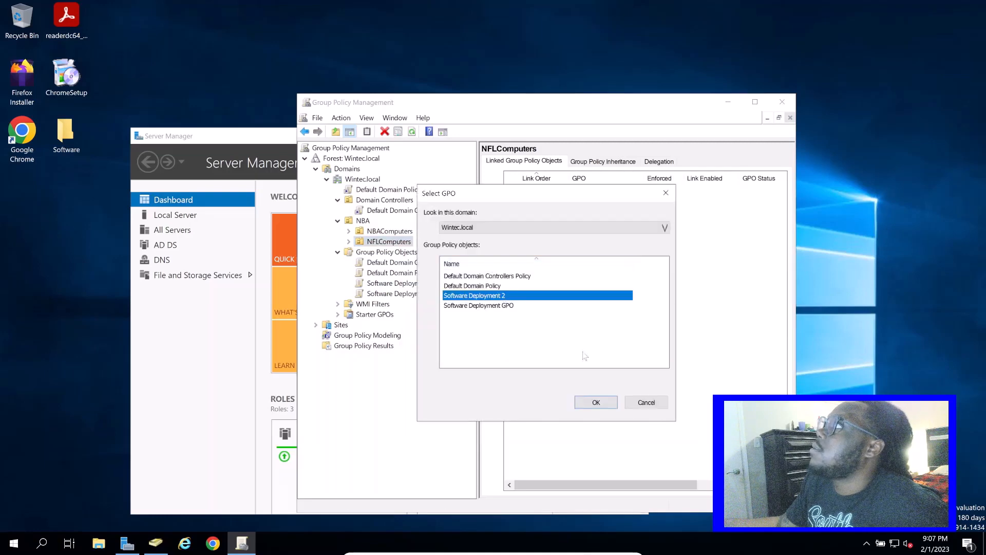
{"action": "left_click", "coordinate": [596, 402]}
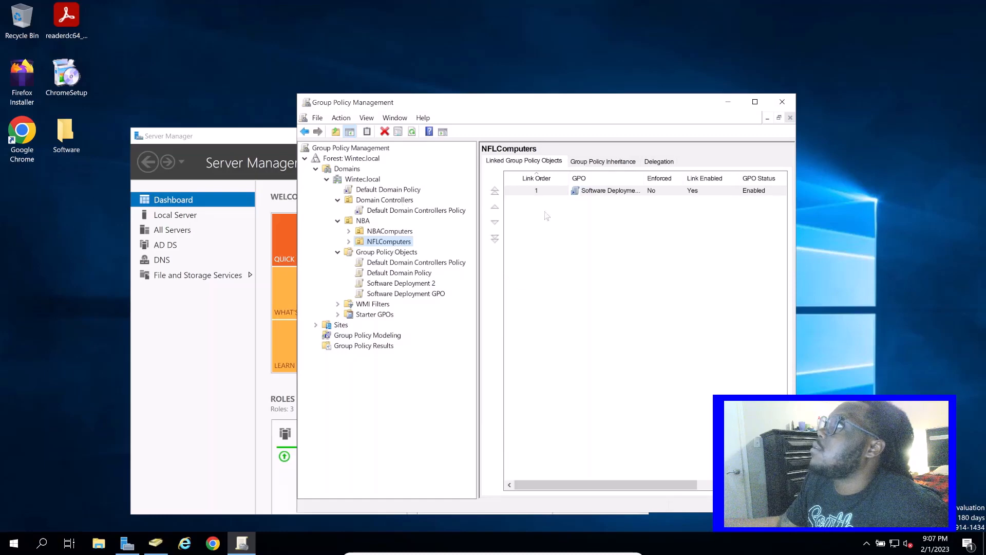
{"action": "double_click", "coordinate": [393, 242]}
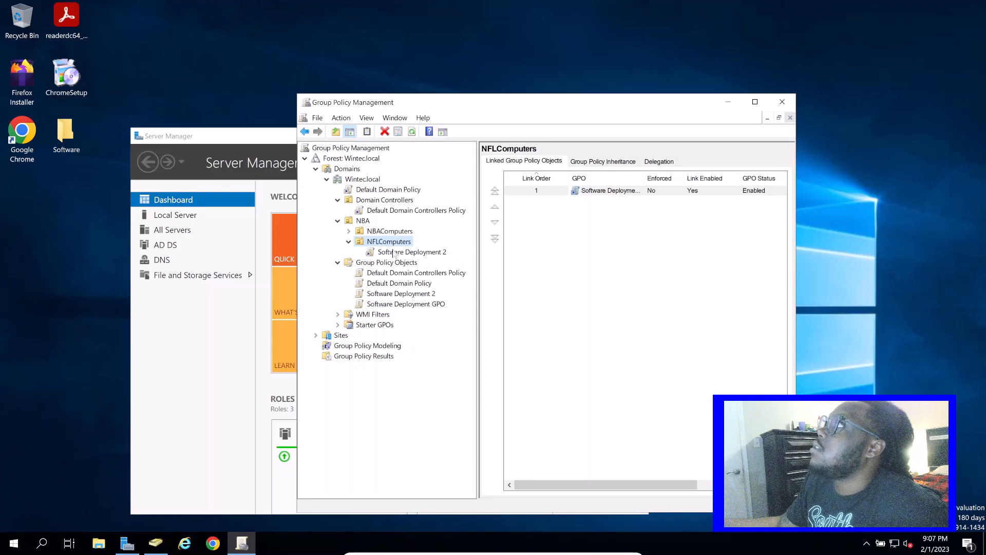
{"action": "left_click", "coordinate": [349, 231]}
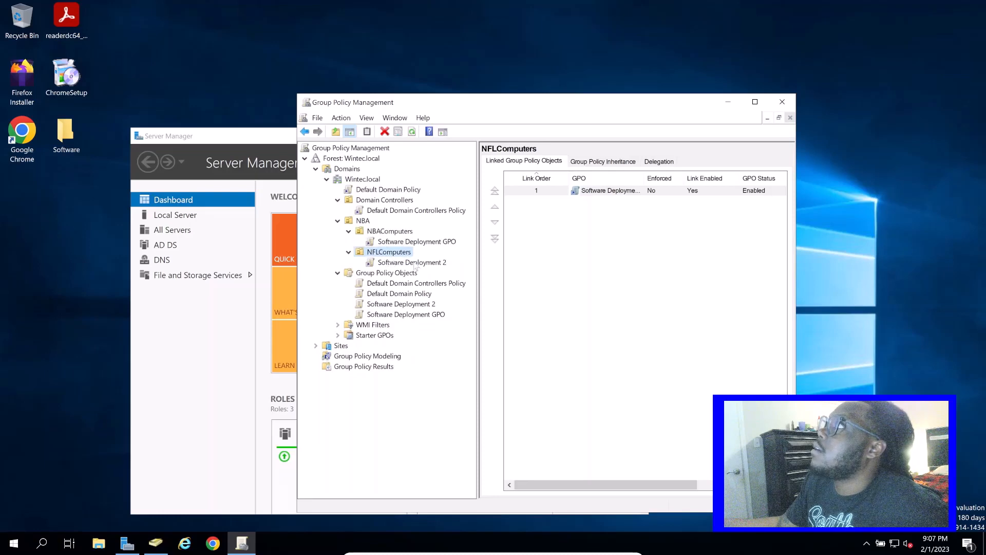
Delete the NFLComputers organizational unit together with its child objects
{"action": "right_click", "coordinate": [381, 255]}
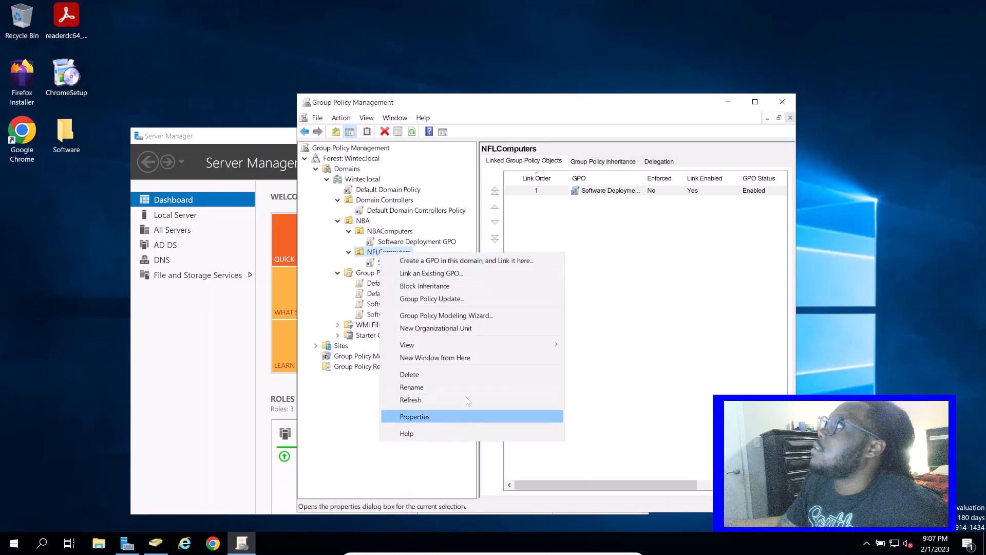
{"action": "left_click", "coordinate": [428, 373]}
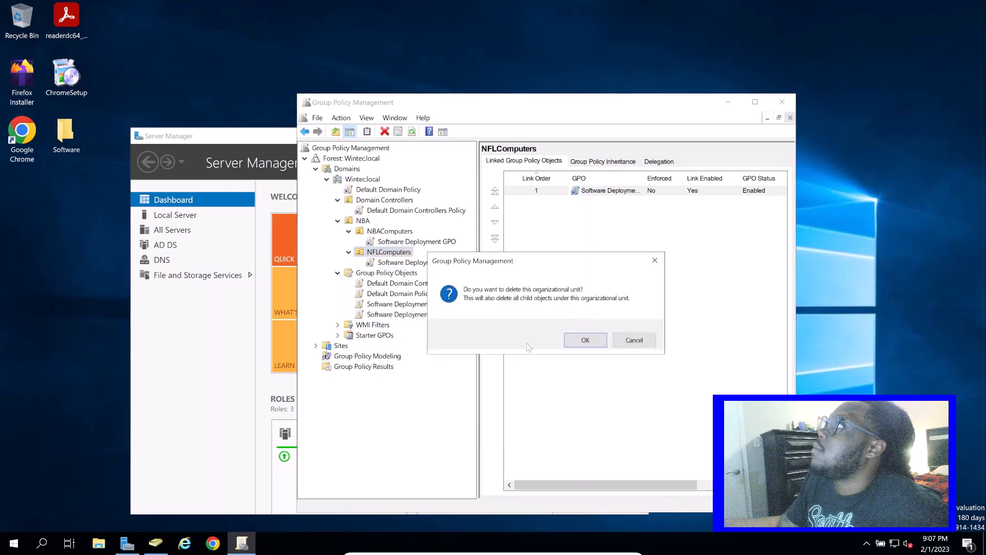
{"action": "key", "text": "Return"}
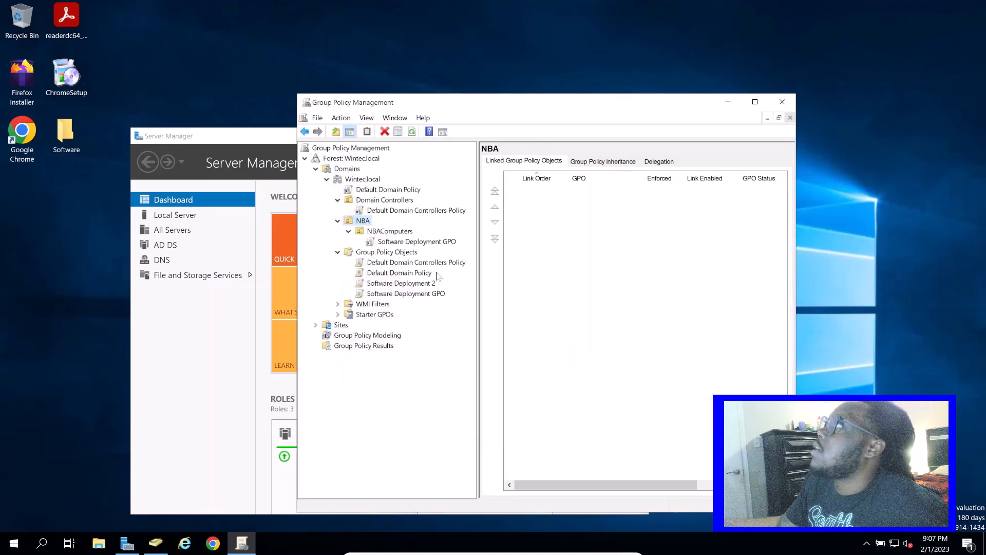
Review the scope of the Software Deployment GPO link under NBAComputers, and close Group Policy Management and Server Manager
{"action": "left_click", "coordinate": [433, 245]}
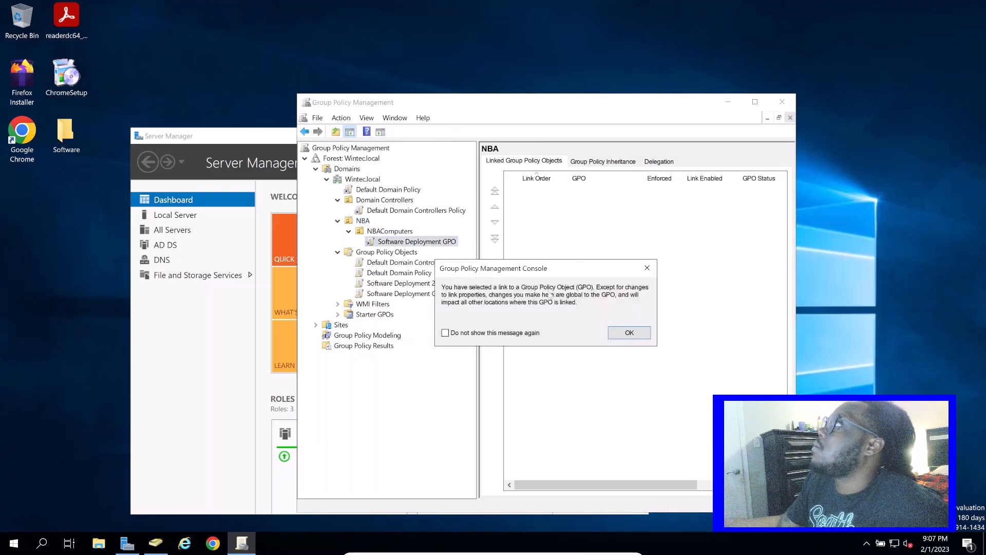
{"action": "left_click", "coordinate": [646, 329]}
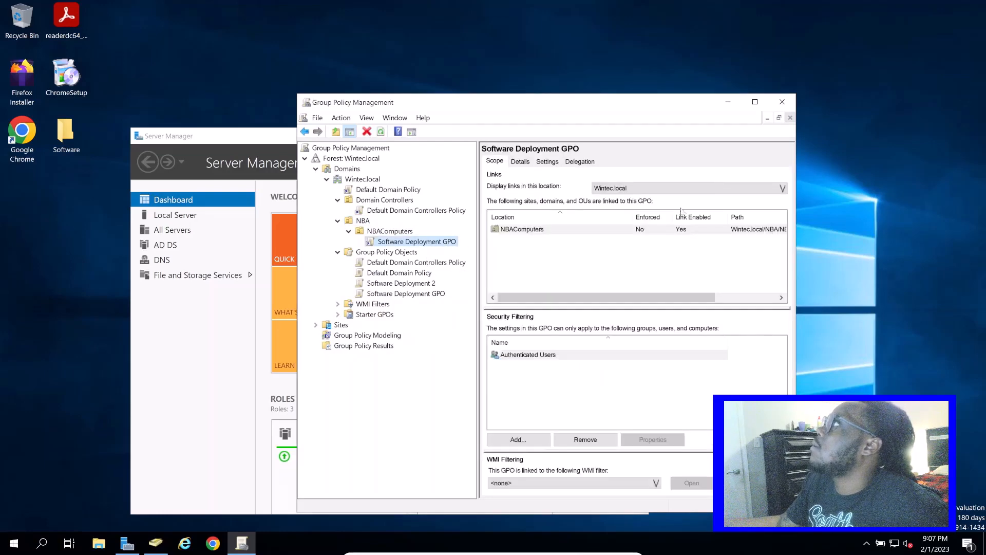
{"action": "left_click", "coordinate": [782, 101]}
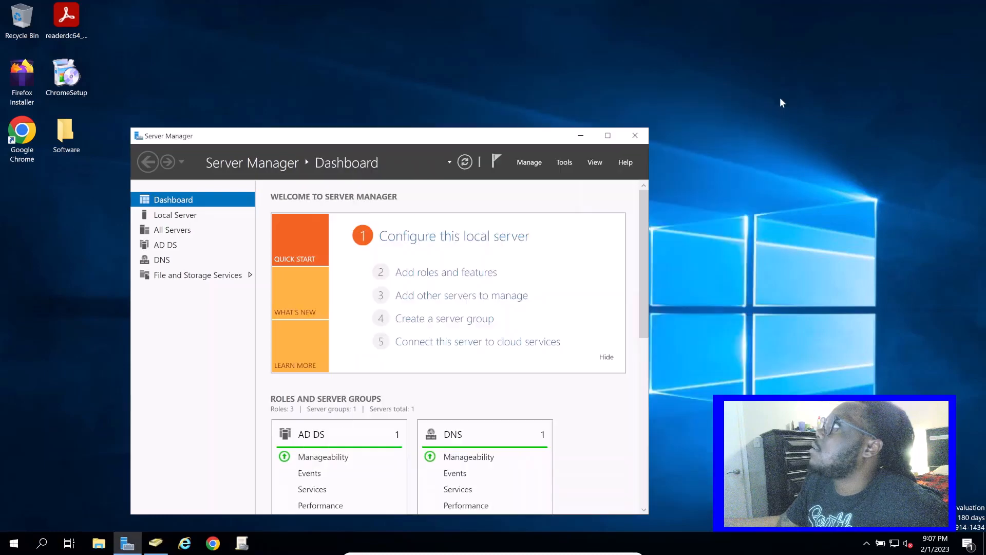
{"action": "left_click", "coordinate": [635, 135]}
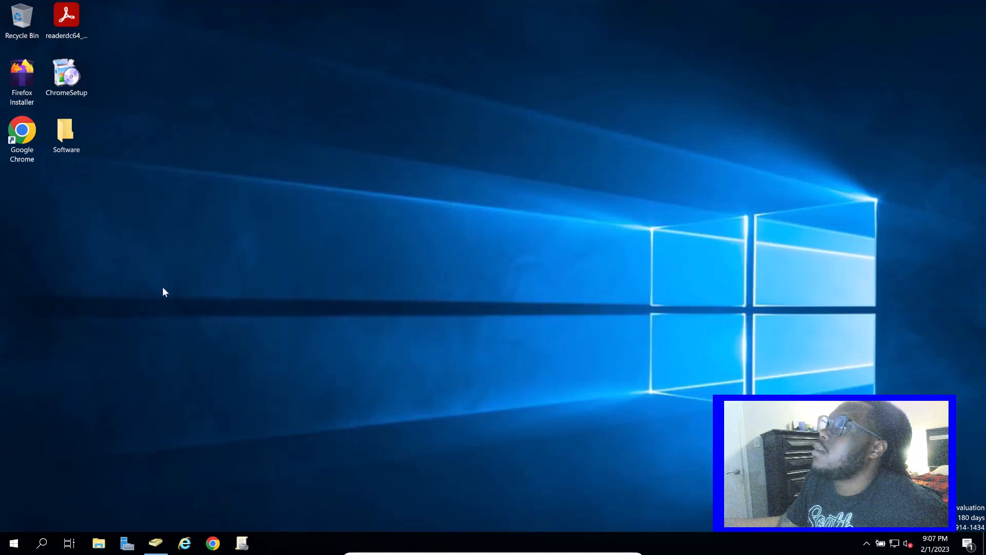
Switch to Active Directory Users and Computers and check which computers the NBAComputers unit under NBA contains
{"action": "left_click", "coordinate": [155, 543]}
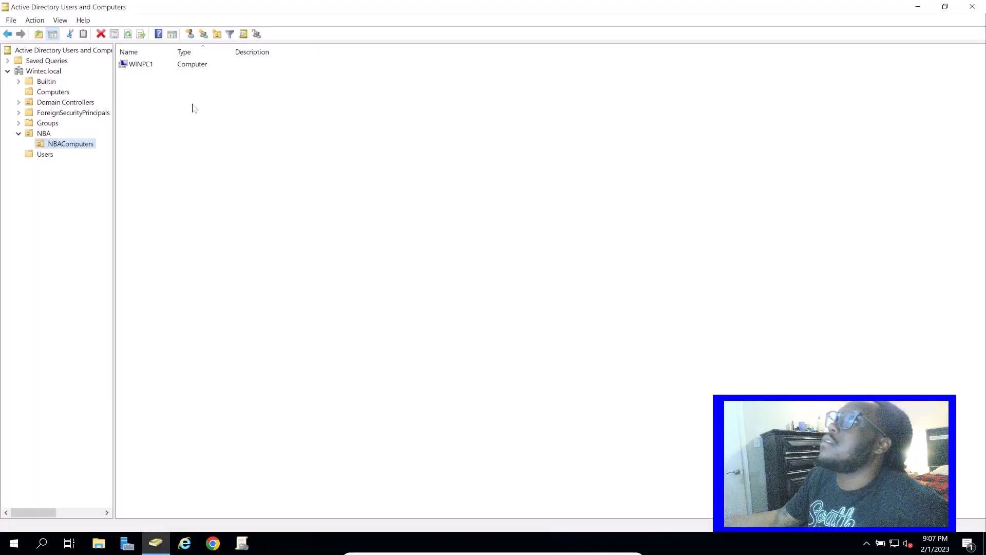
{"action": "left_click", "coordinate": [19, 135]}
{"action": "double_click", "coordinate": [40, 135]}
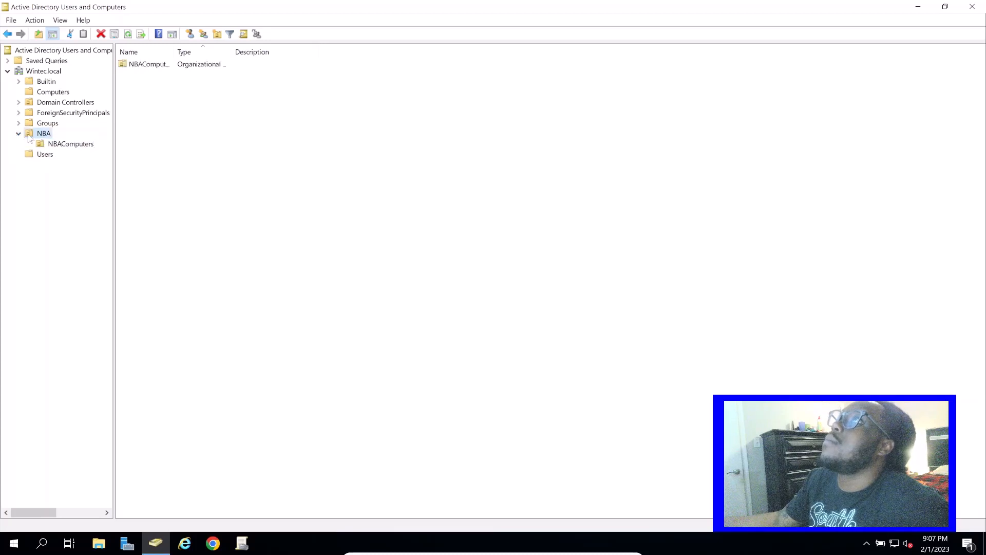
{"action": "left_click", "coordinate": [77, 145]}
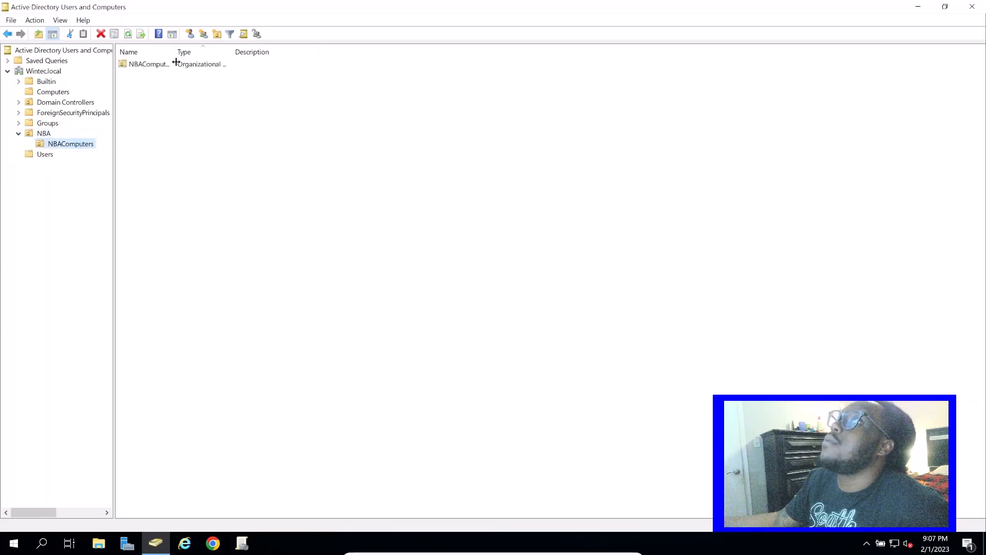
{"action": "left_click", "coordinate": [147, 65]}
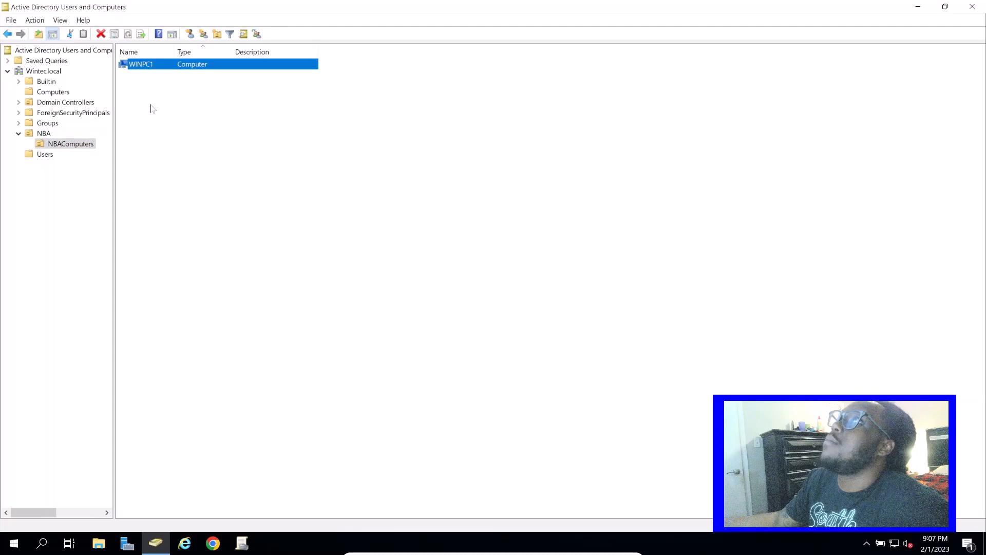
{"action": "left_click", "coordinate": [19, 102]}
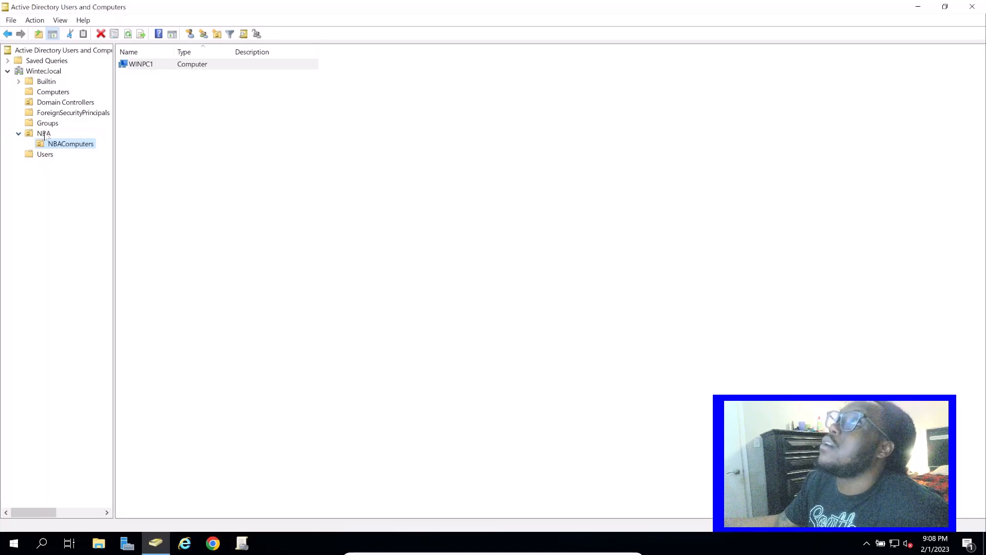
Move the WINPC2 computer from the Computers container into the NBAComputers unit under NBA
{"action": "left_click", "coordinate": [56, 92]}
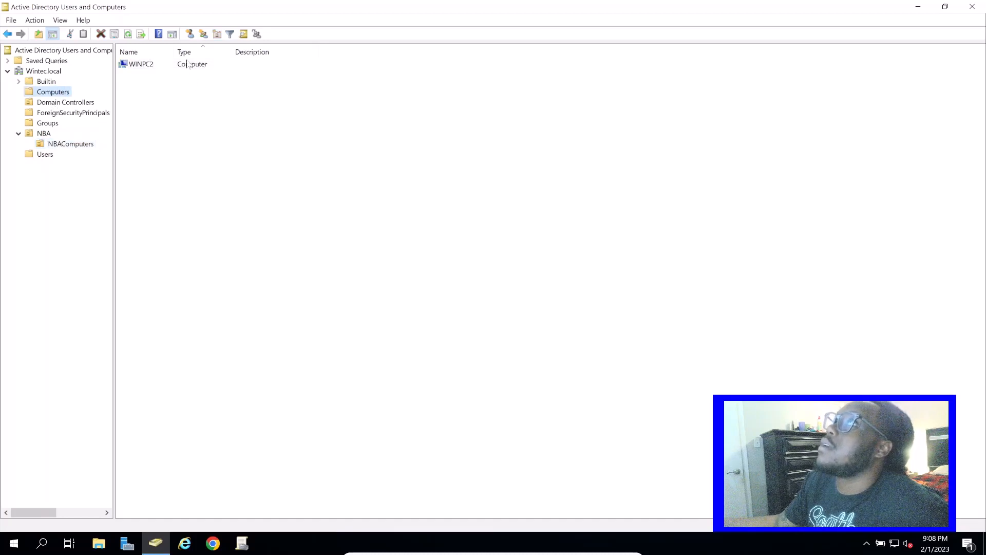
{"action": "left_click", "coordinate": [186, 63]}
{"action": "right_click", "coordinate": [186, 63]}
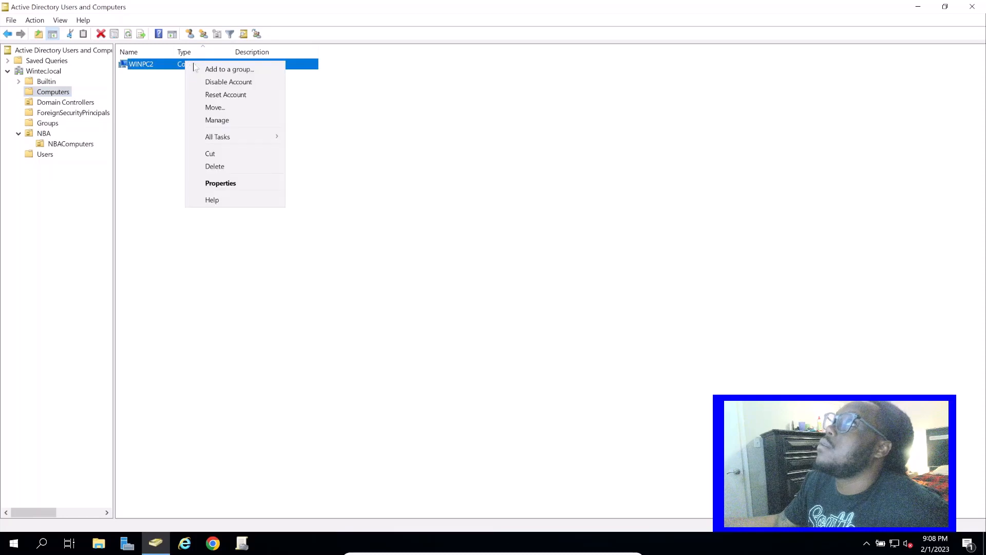
{"action": "left_click", "coordinate": [245, 107]}
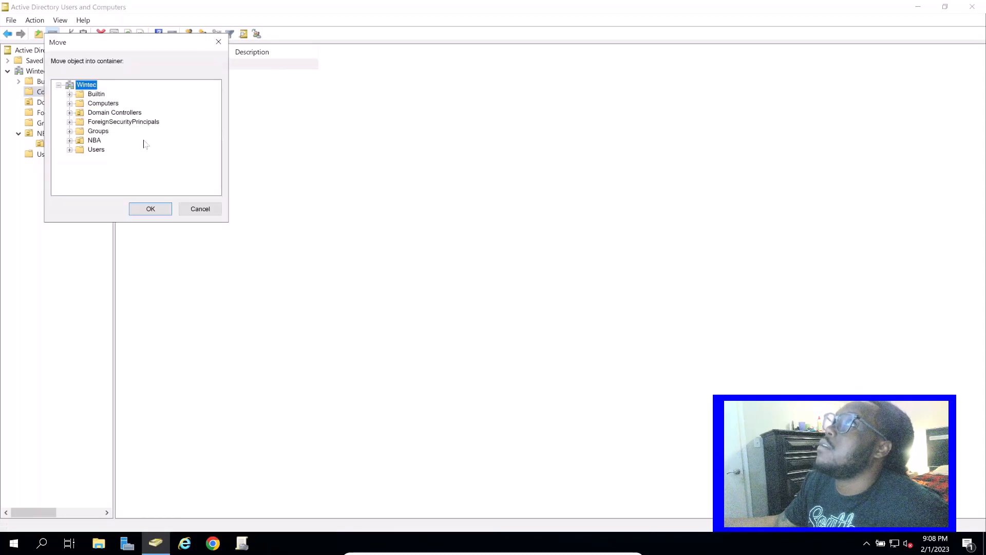
{"action": "left_click", "coordinate": [69, 141]}
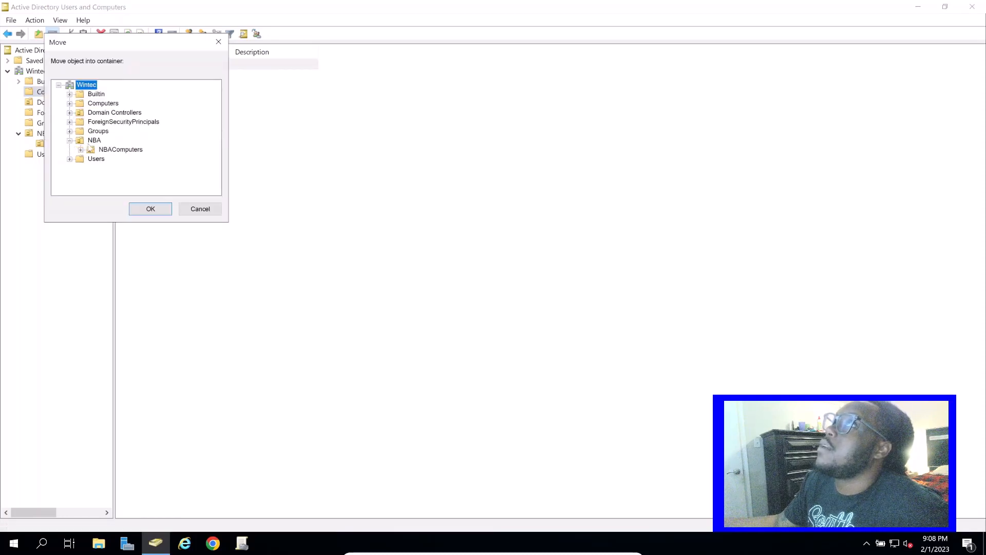
{"action": "left_click", "coordinate": [109, 150]}
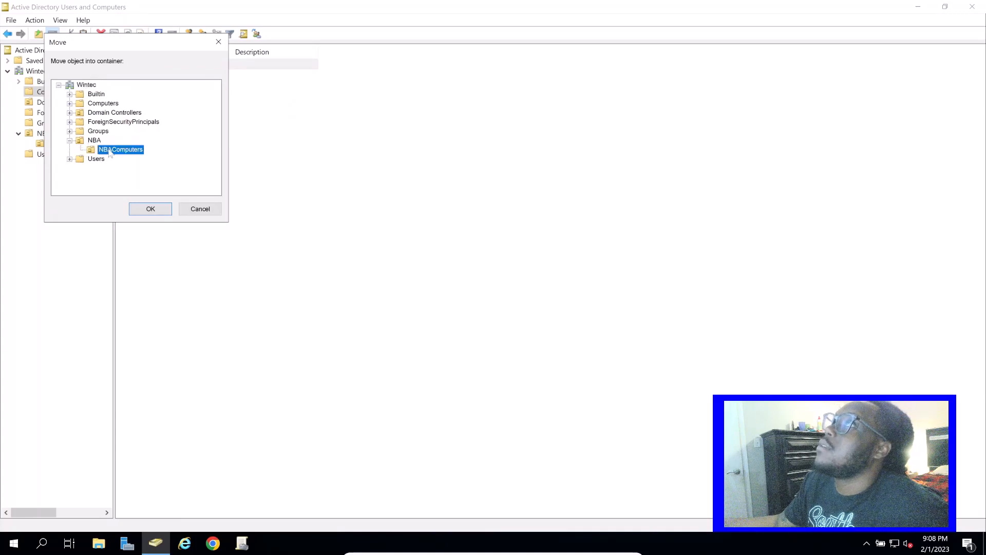
{"action": "left_click", "coordinate": [150, 209]}
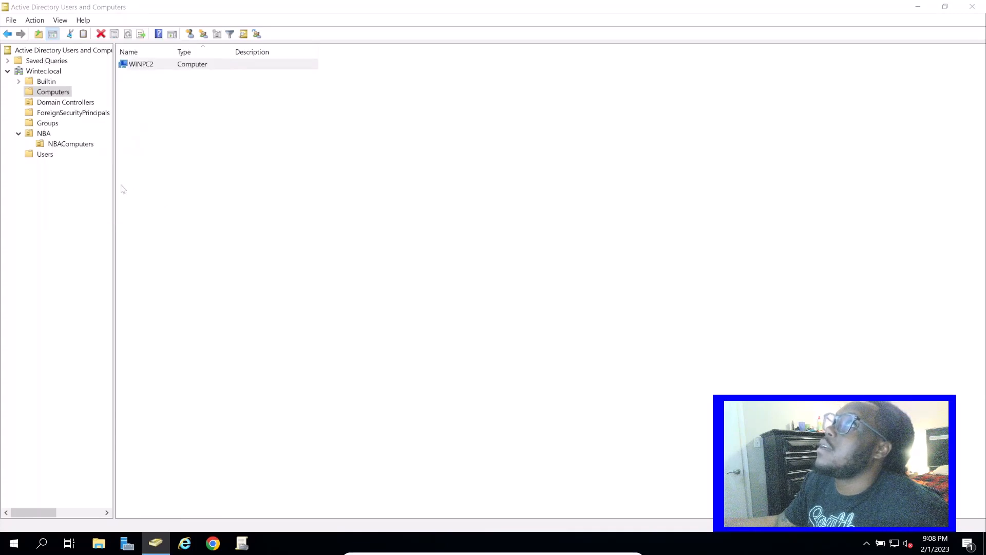
Check the computers in the NBAComputers unit, and switch to the client computer and sign in with the account password
{"action": "left_click", "coordinate": [87, 144]}
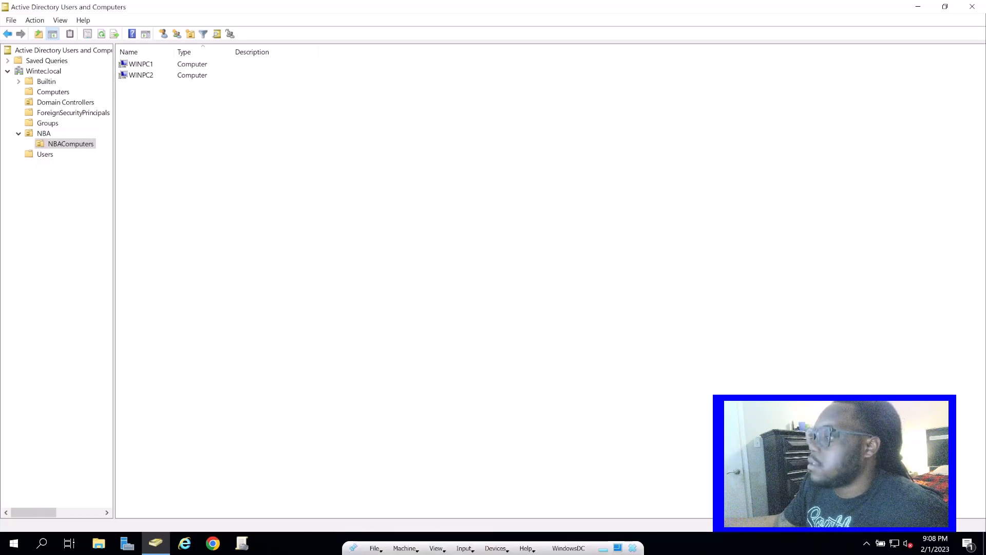
{"action": "key", "text": "alt+Tab"}
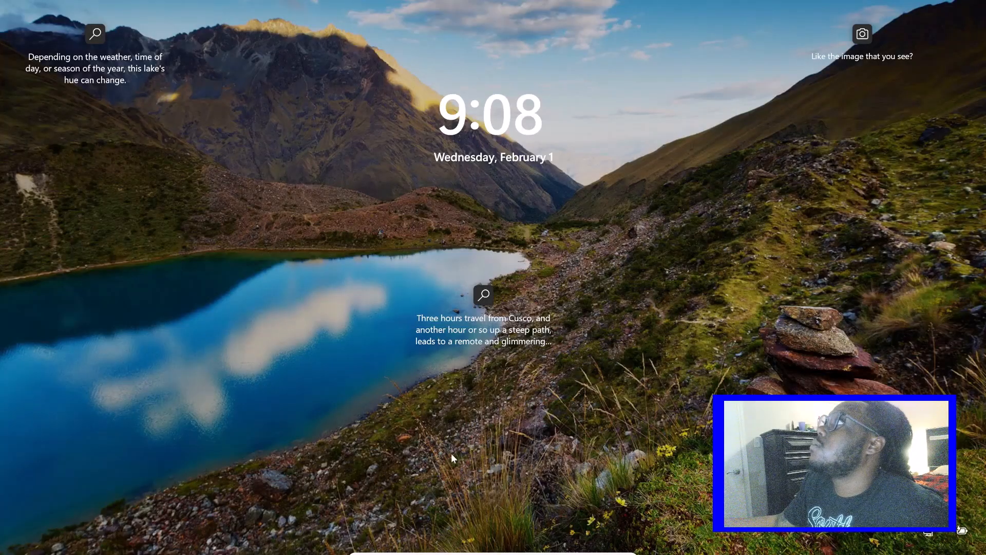
{"action": "left_click", "coordinate": [451, 453]}
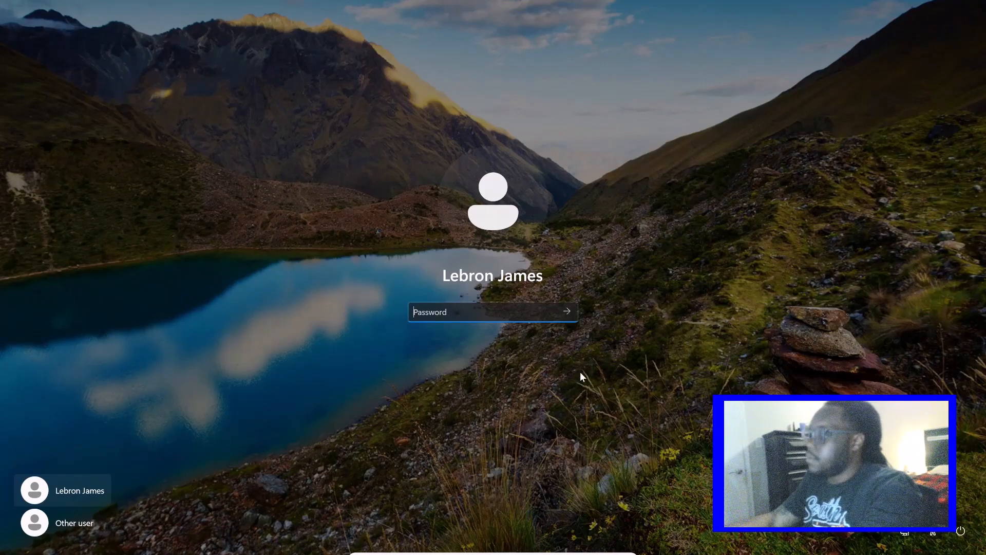
{"action": "type", "text": "*********"}
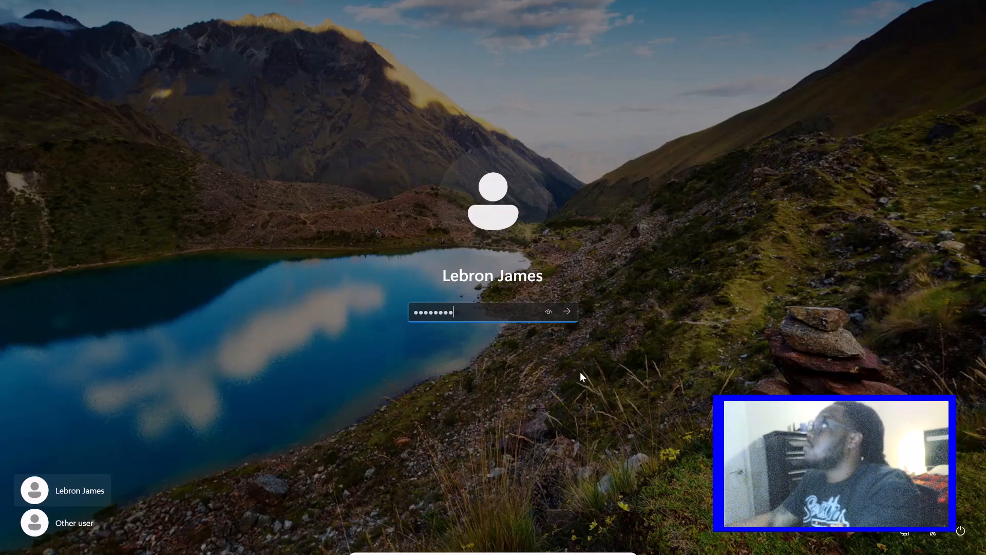
{"action": "key", "text": "Return"}
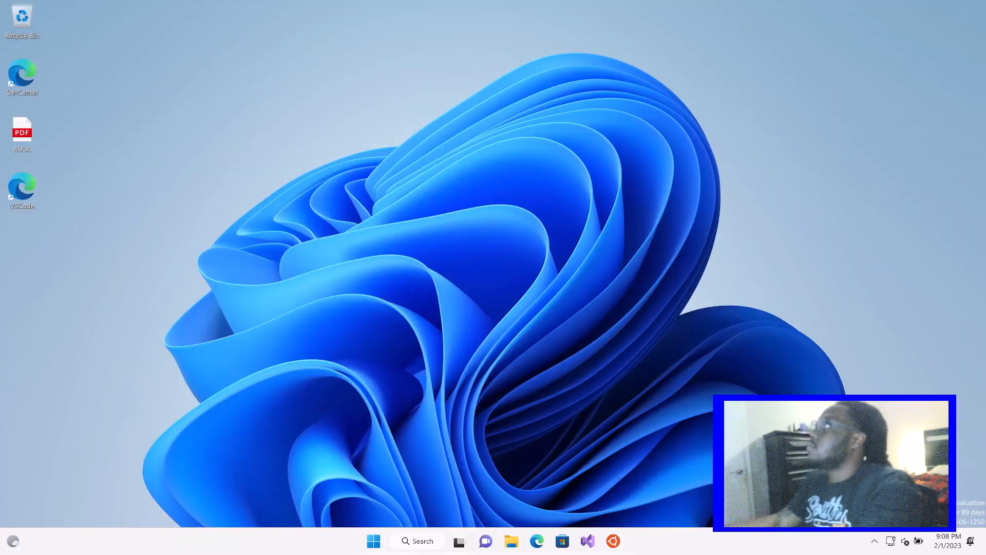
Open Command Prompt on the client computer and force a group policy update with gpupdate /force
{"action": "left_click", "coordinate": [421, 544]}
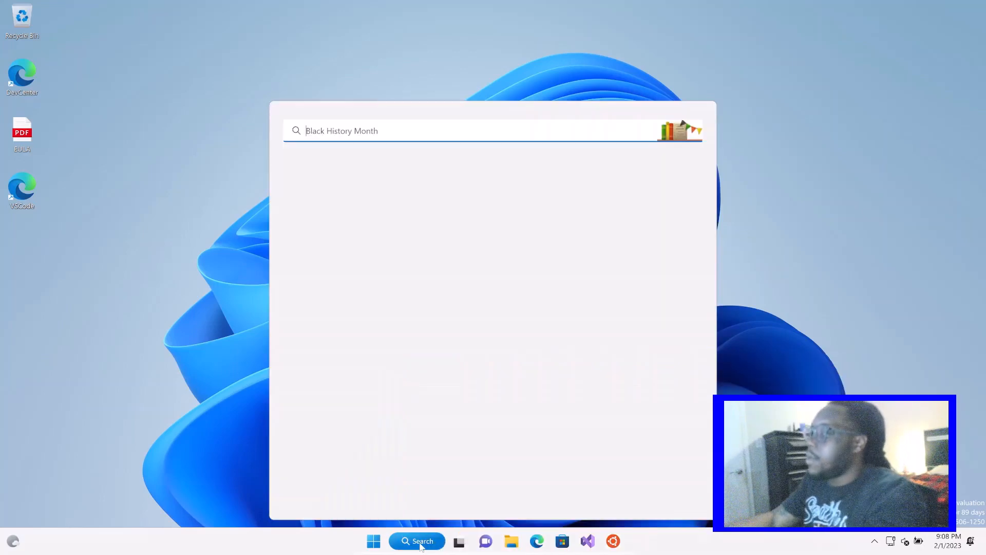
{"action": "type", "text": "cmd"}
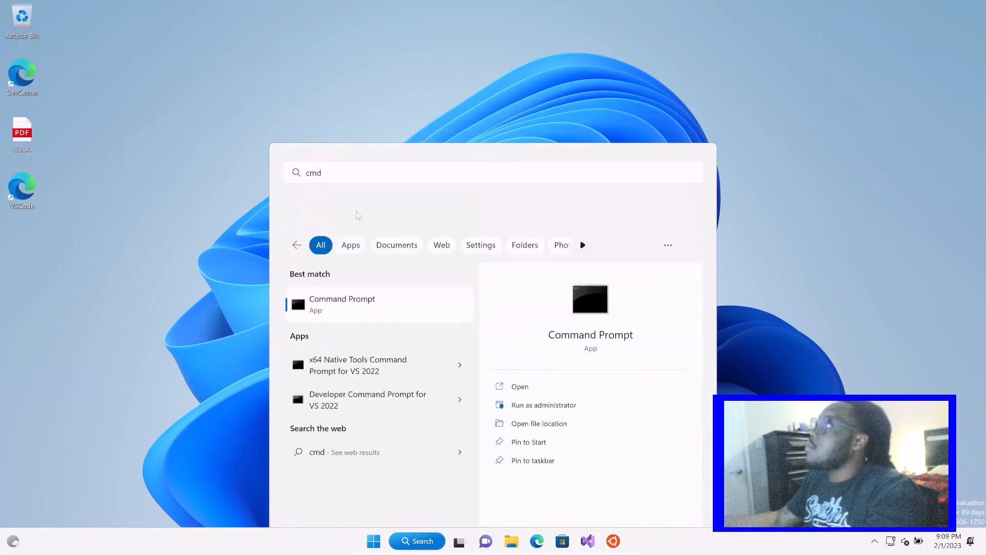
{"action": "key", "text": "Return"}
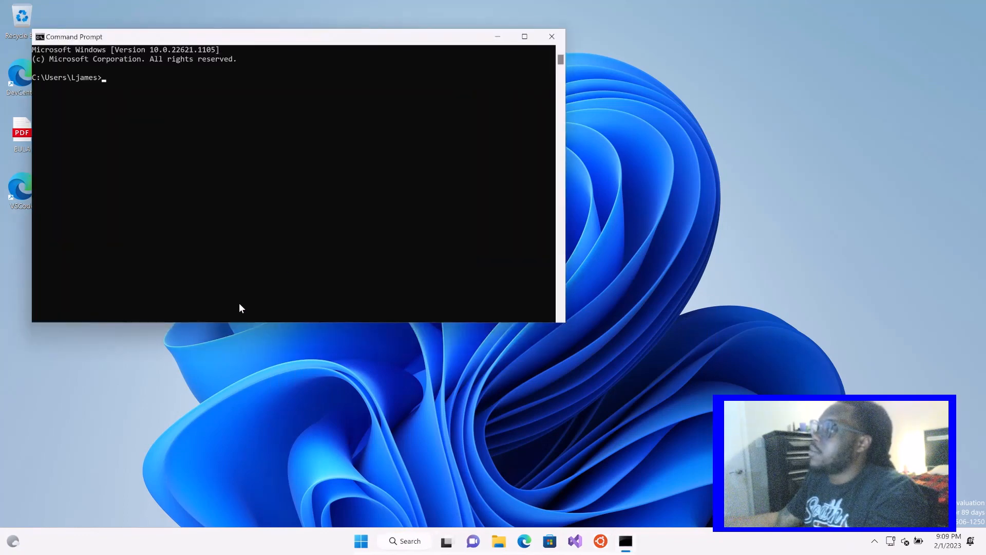
{"action": "type", "text": "gp"}
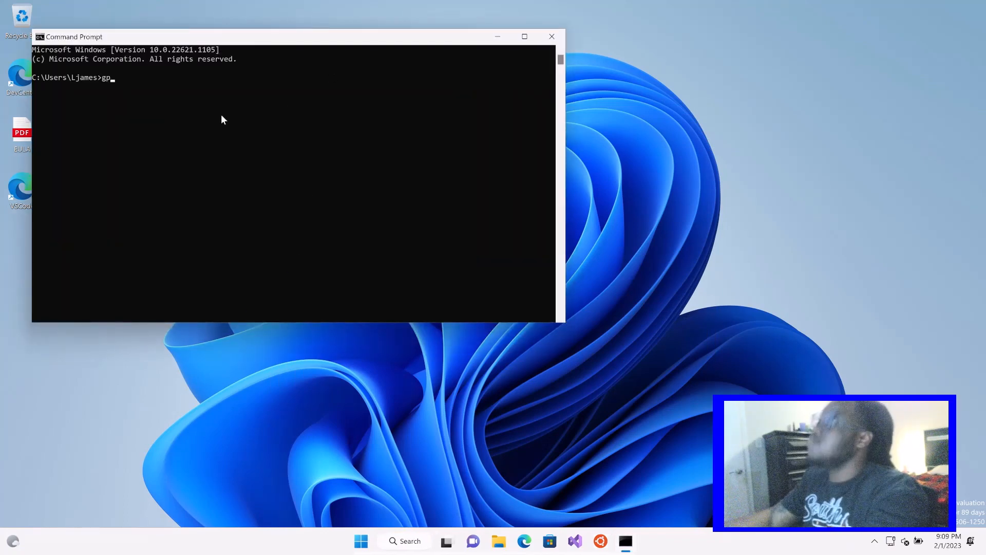
{"action": "type", "text": "update /force"}
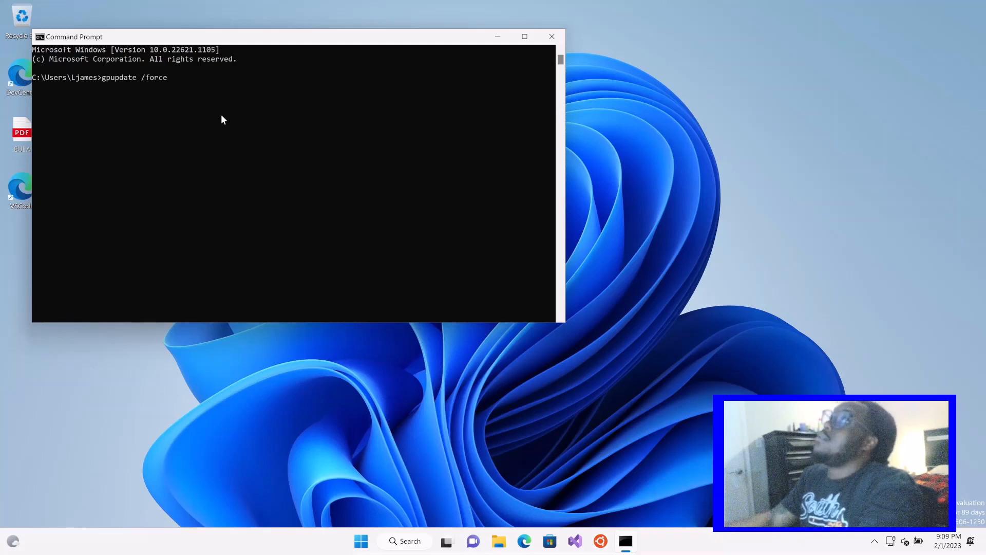
{"action": "key", "text": "Return"}
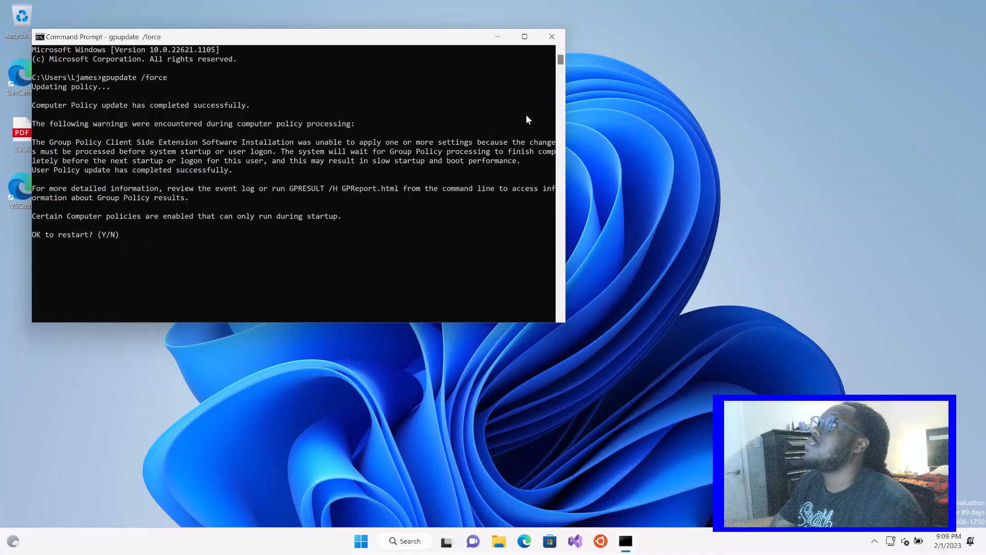
Close Command Prompt without answering its restart question, and restart the client computer from Windows
{"action": "left_click", "coordinate": [551, 36]}
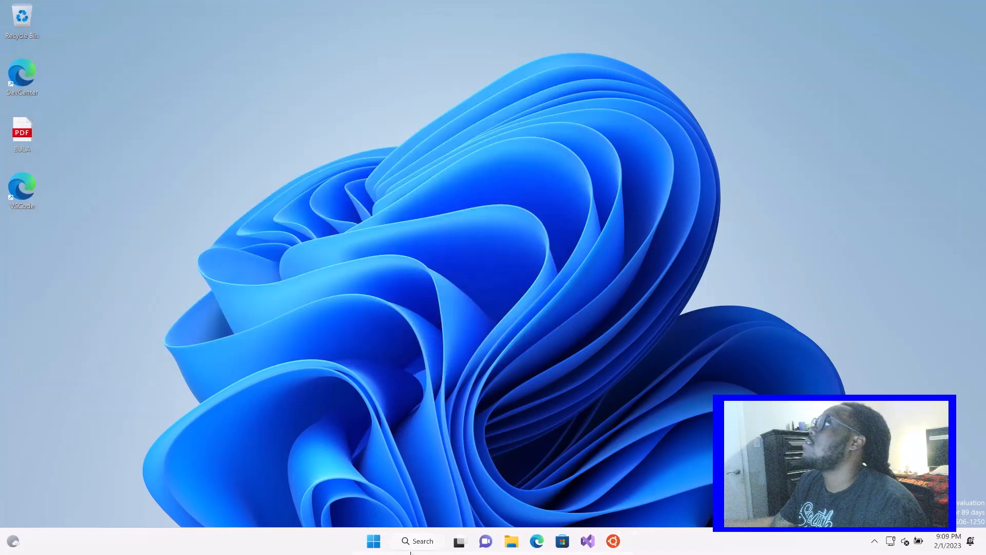
{"action": "left_click", "coordinate": [419, 542]}
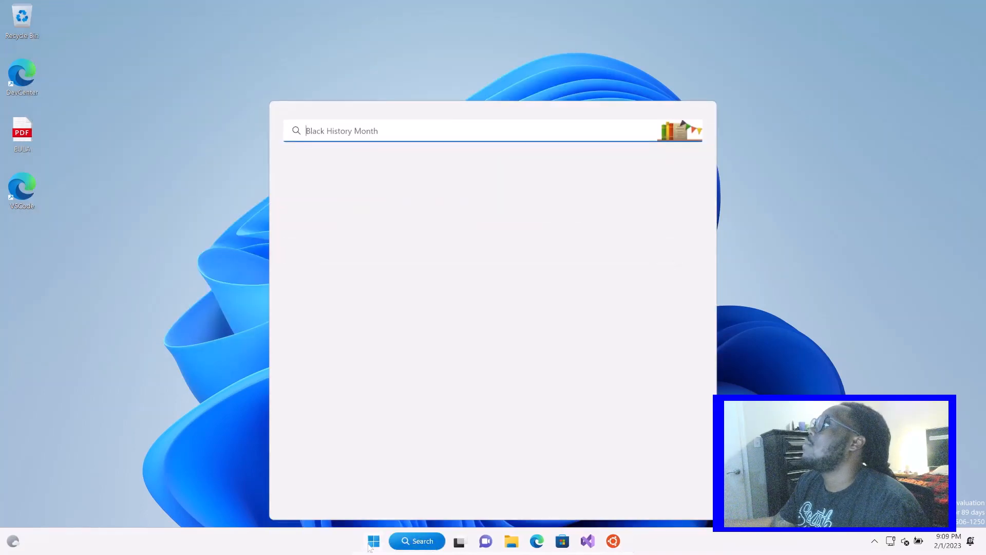
{"action": "left_click", "coordinate": [370, 544]}
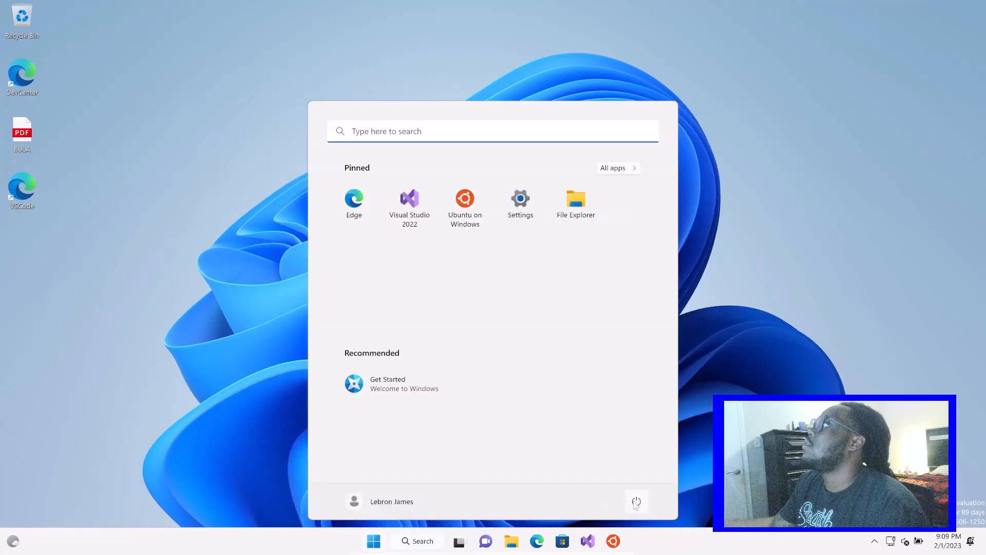
{"action": "left_click", "coordinate": [626, 498]}
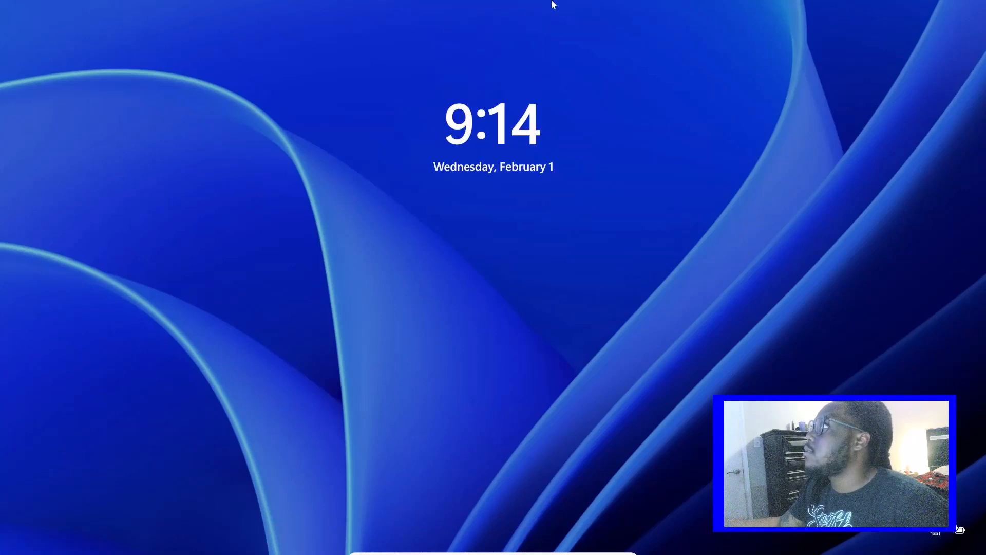
Try to sign in to the restarted client computer with the account password, and dismiss the sign-in message
{"action": "left_click", "coordinate": [507, 138]}
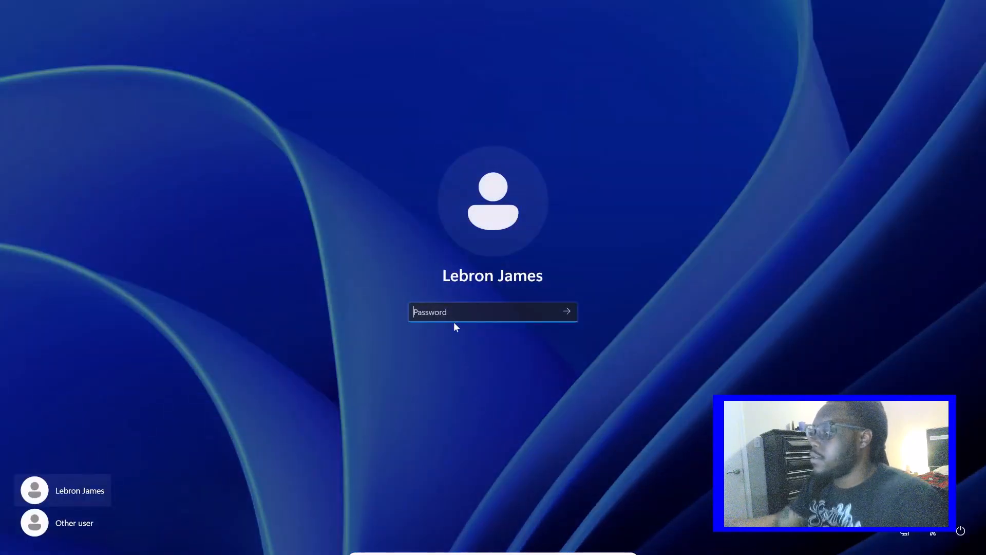
{"action": "type", "text": "•••"}
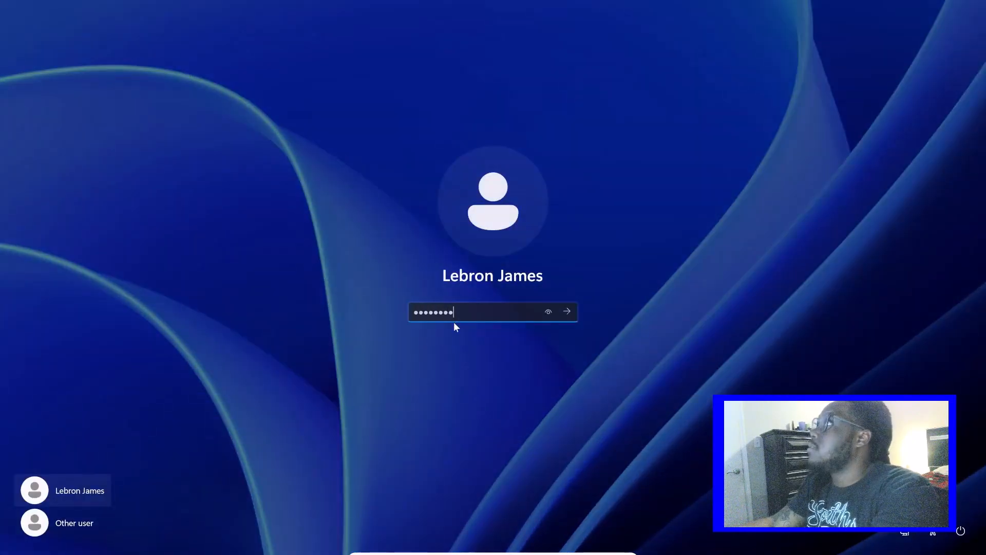
{"action": "type", "text": "•••••"}
{"action": "key", "text": "Return"}
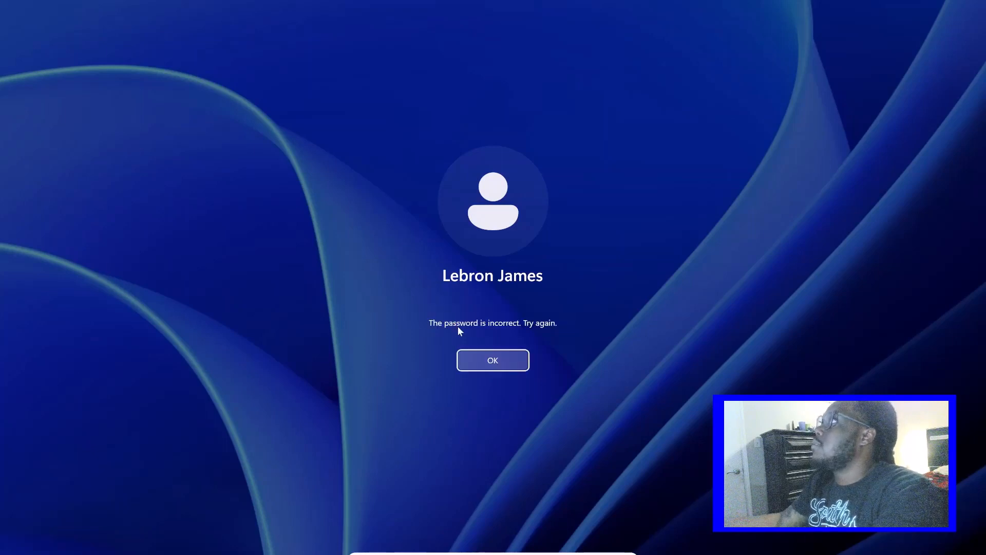
{"action": "left_click", "coordinate": [476, 354]}
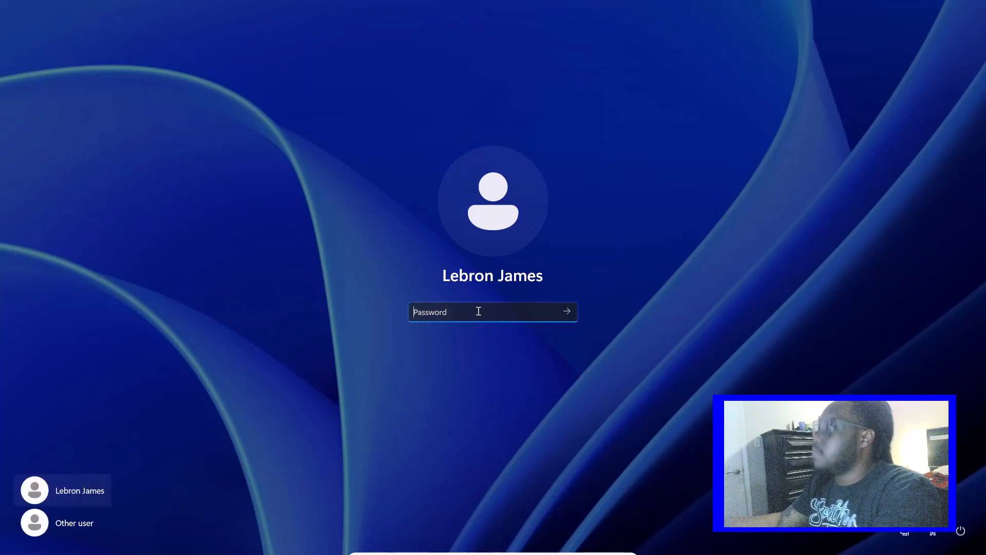
Re-enter the account password and sign in to the restarted client computer
{"action": "type", "text": "•"}
{"action": "type", "text": "••"}
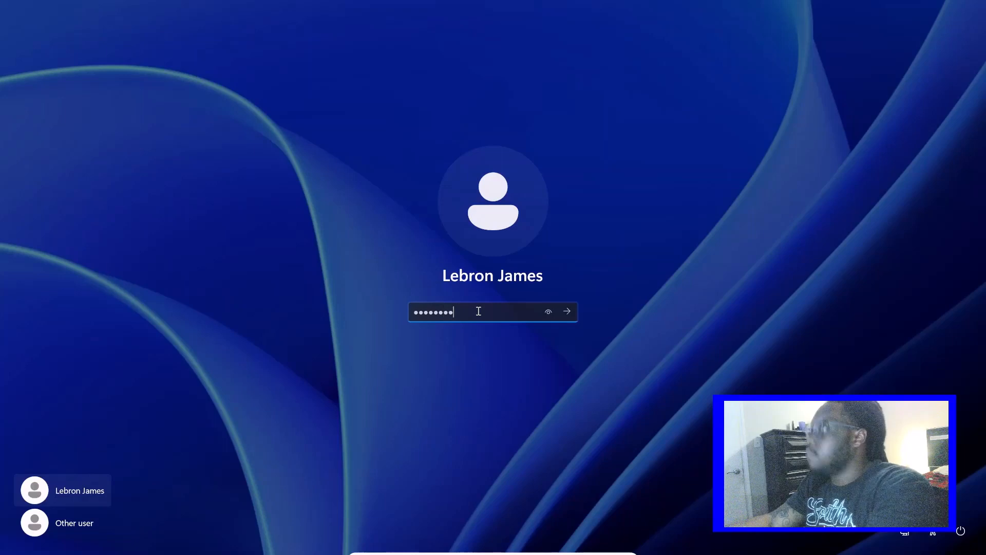
{"action": "key", "text": "Return"}
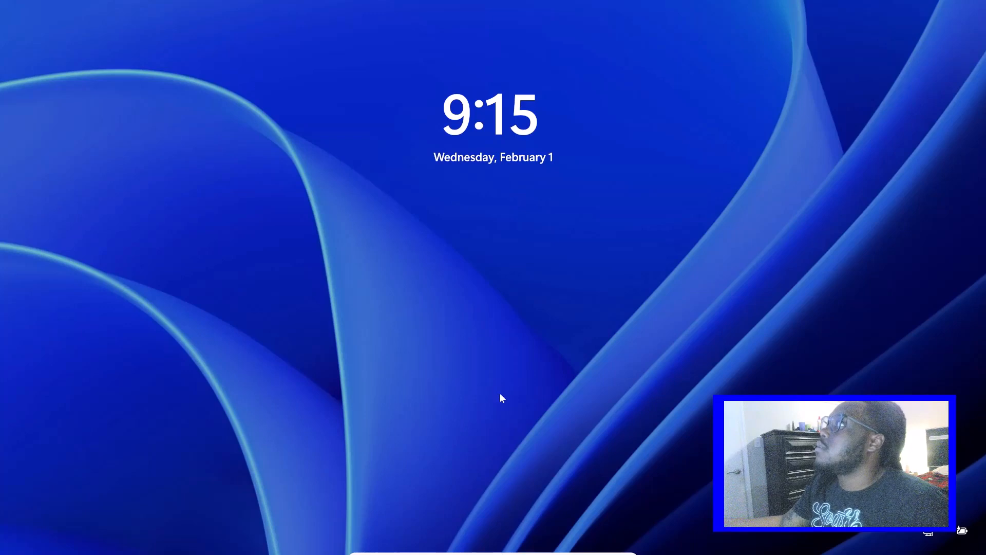
Unlock the other client computer and sign in to its displayed domain account with the account password
{"action": "left_click", "coordinate": [491, 228]}
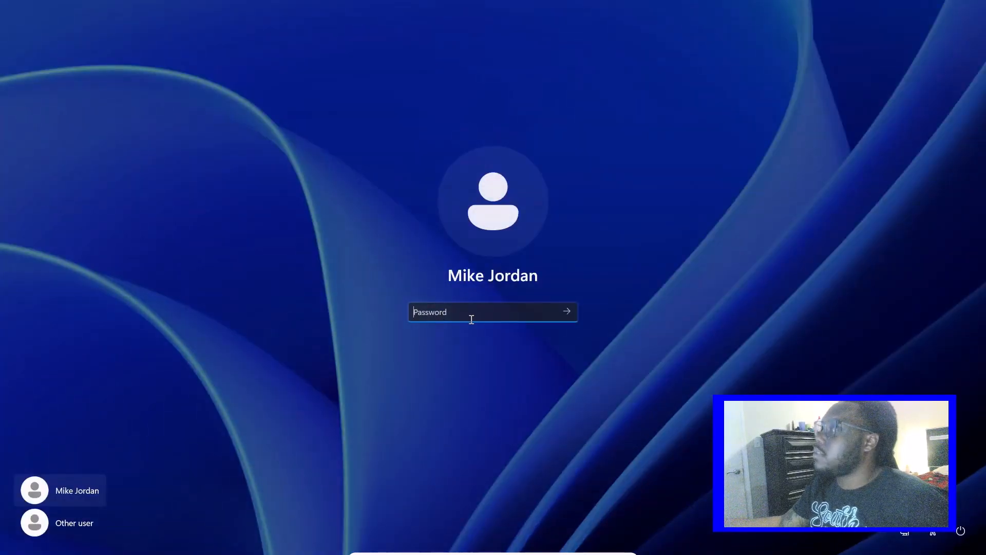
{"action": "type", "text": "*********"}
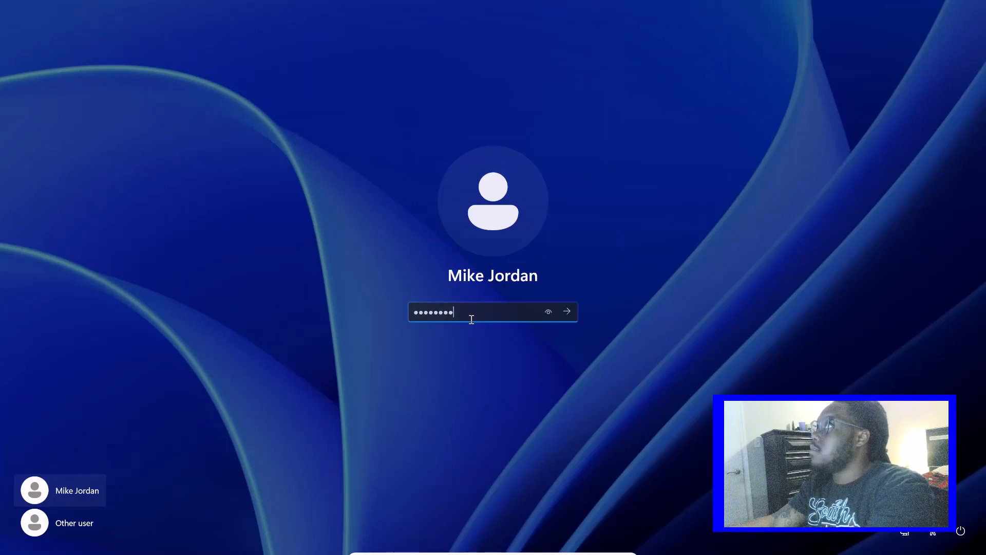
{"action": "type", "text": "*"}
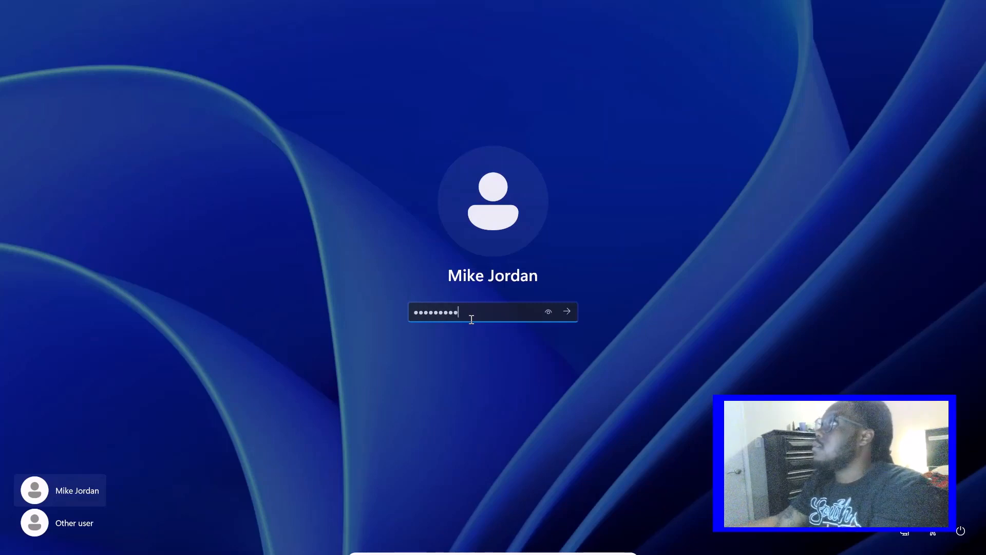
{"action": "left_click", "coordinate": [567, 311]}
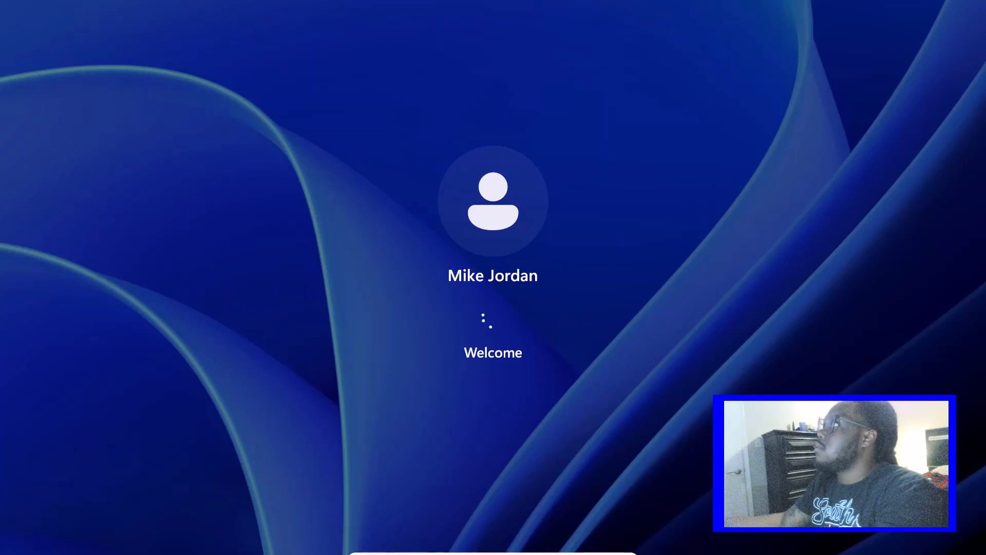